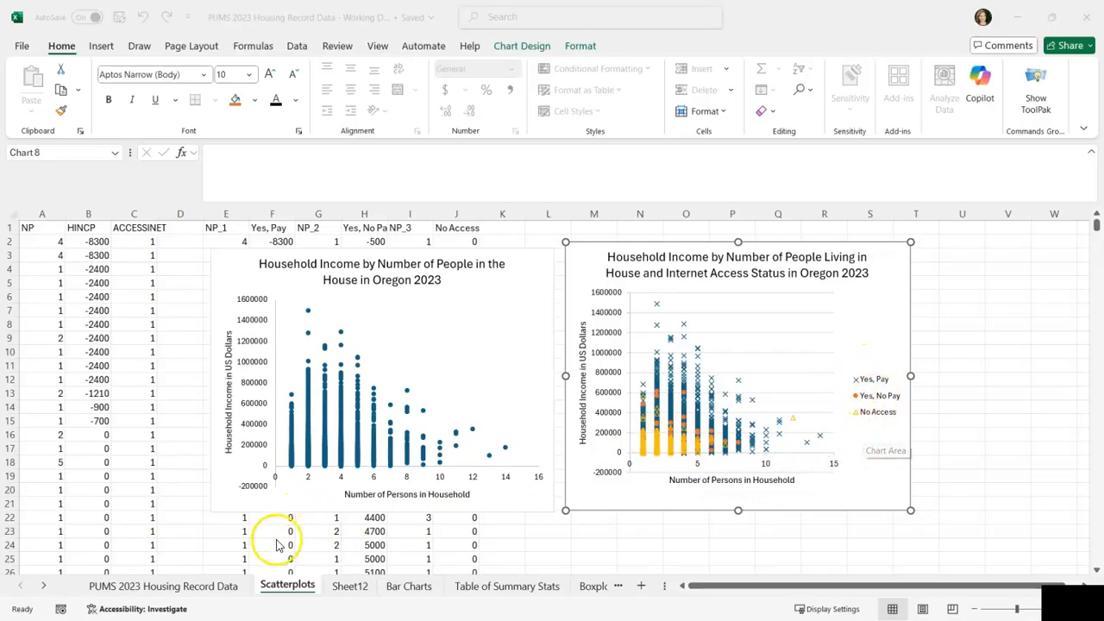
Step: Copy the NP column from the PUMS 2023 Housing Record Data sheet into column A of a new worksheet
left_click(202, 587)
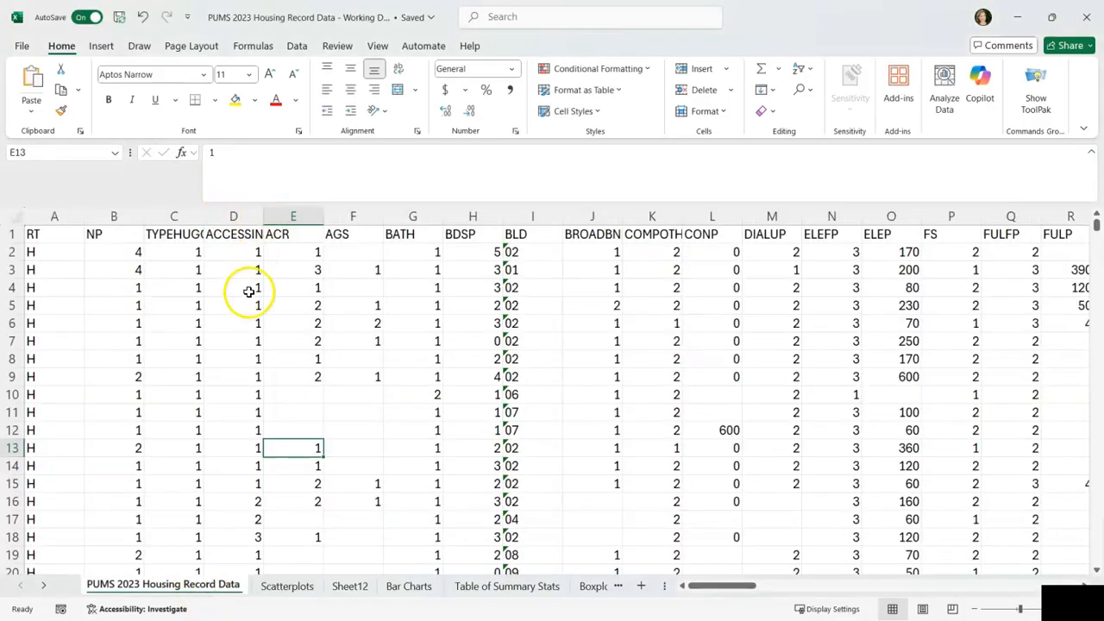
left_click(123, 215)
key("ctrl+c")
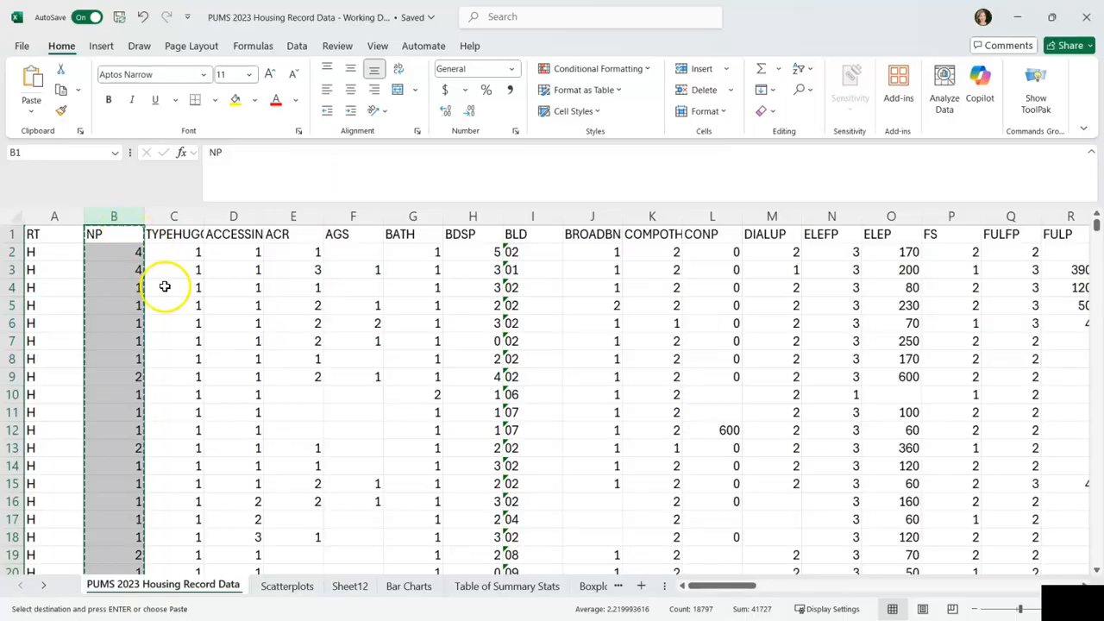
left_click(641, 587)
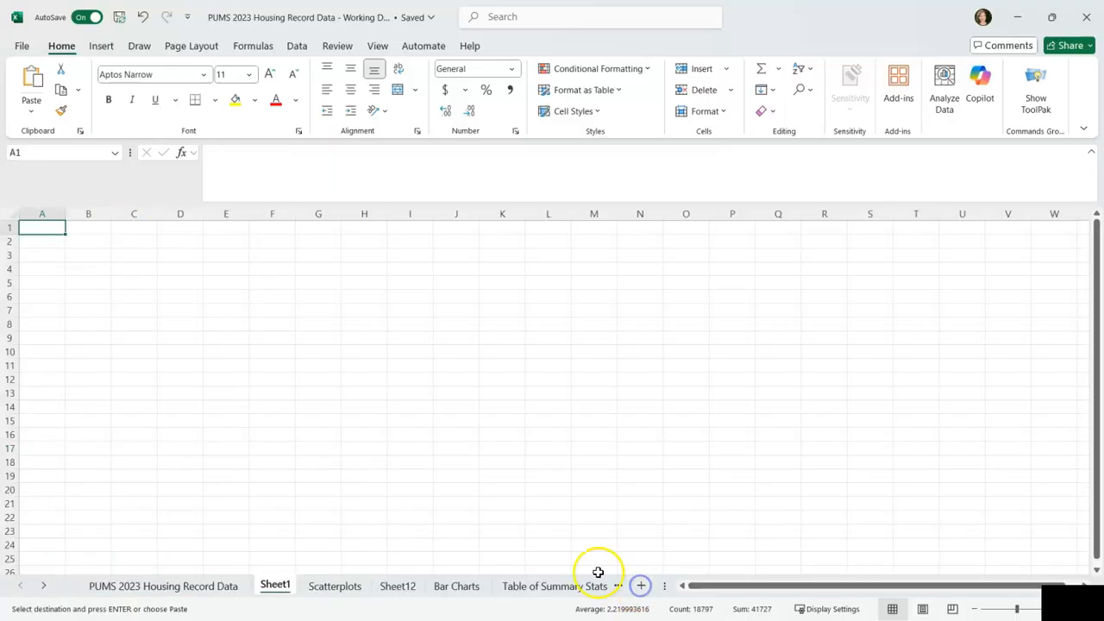
left_click(48, 213)
key("ctrl+v")
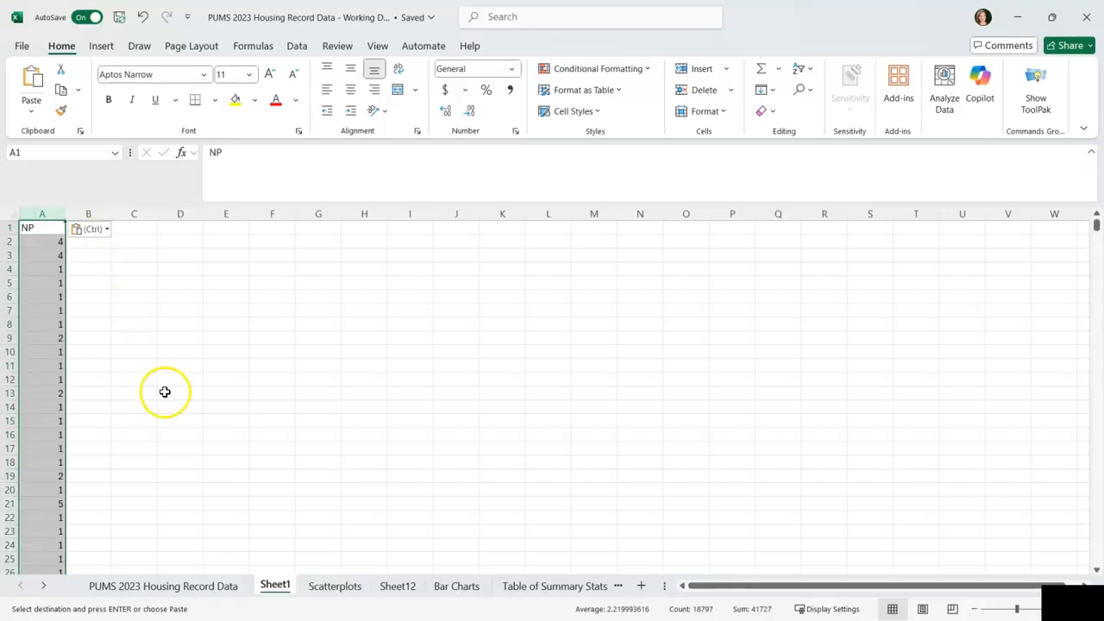
Step: Search the PUMS 2023 Housing Record Data sheet for HIN and copy the HINCP column into column B of Sheet1
left_click(181, 593)
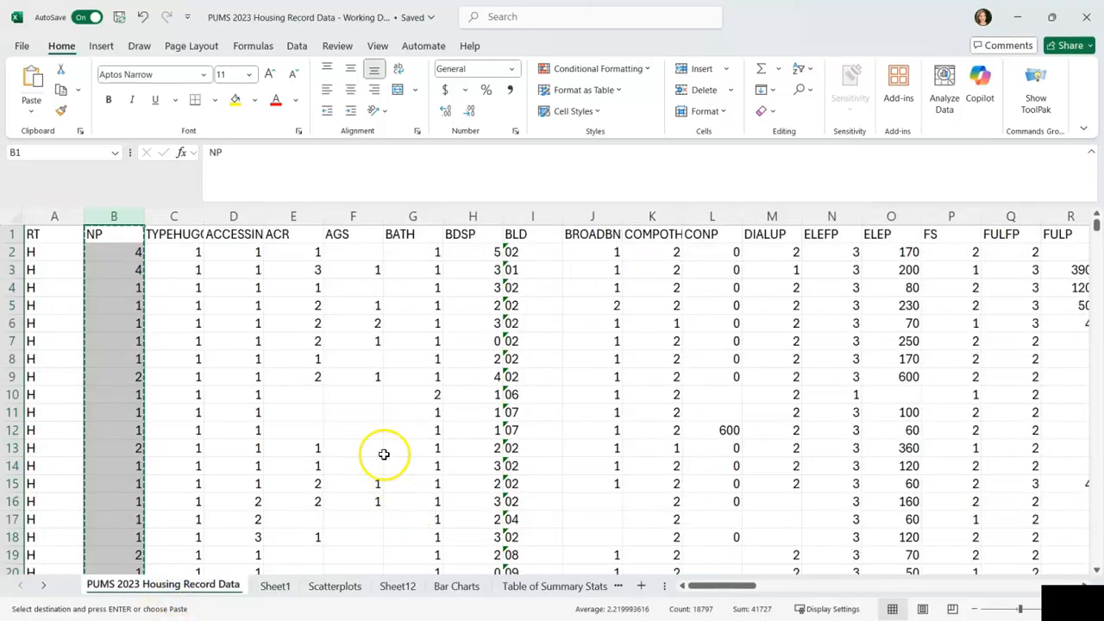
left_click(365, 286)
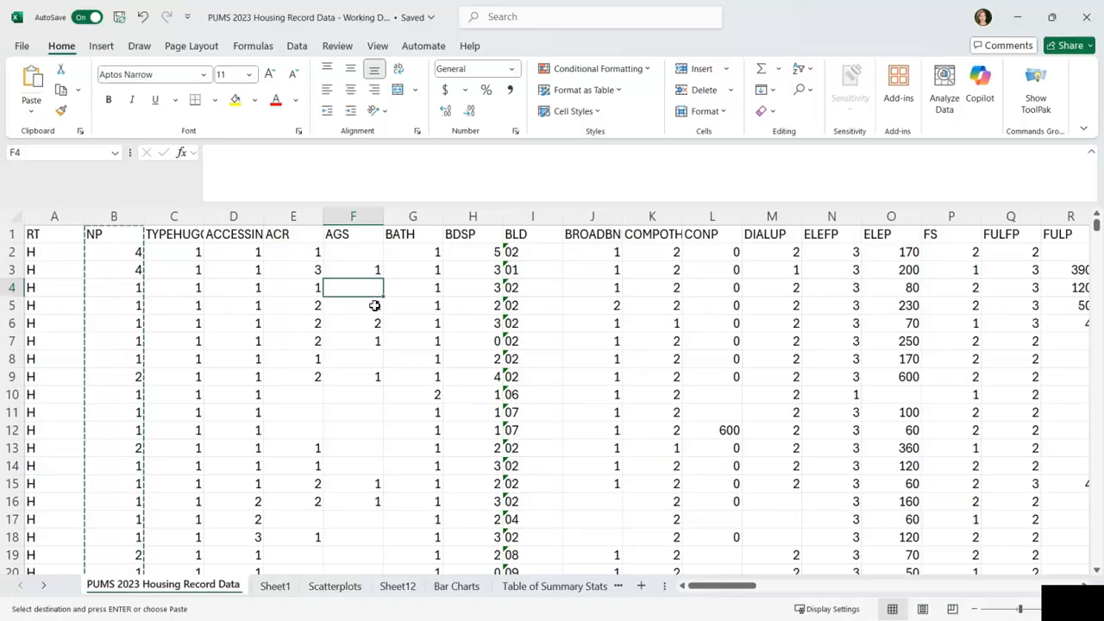
key("ctrl+f")
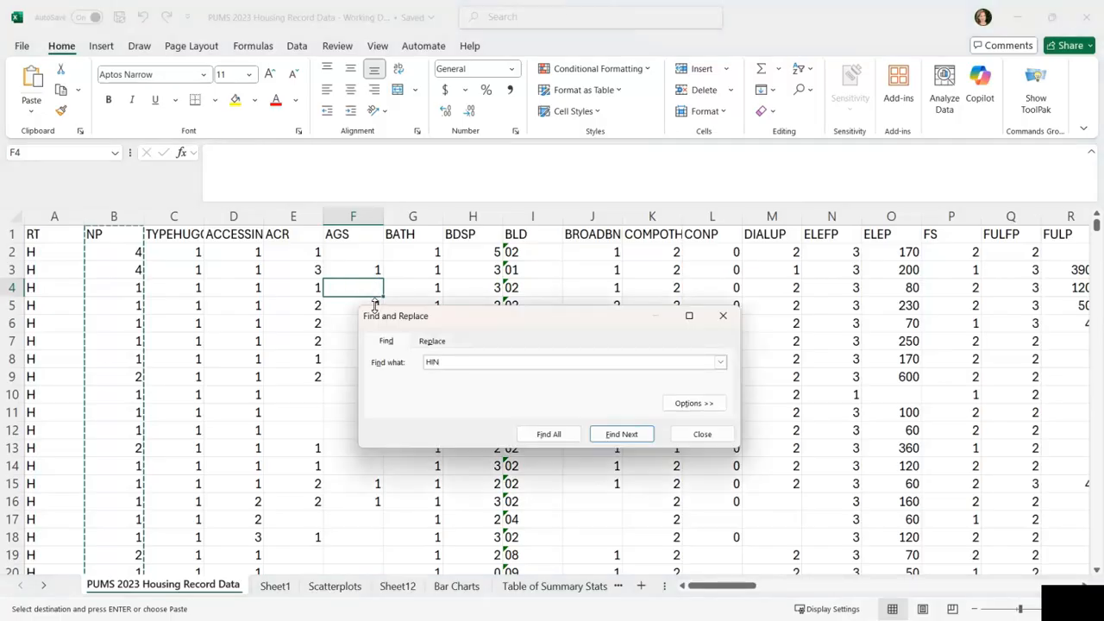
left_click(621, 437)
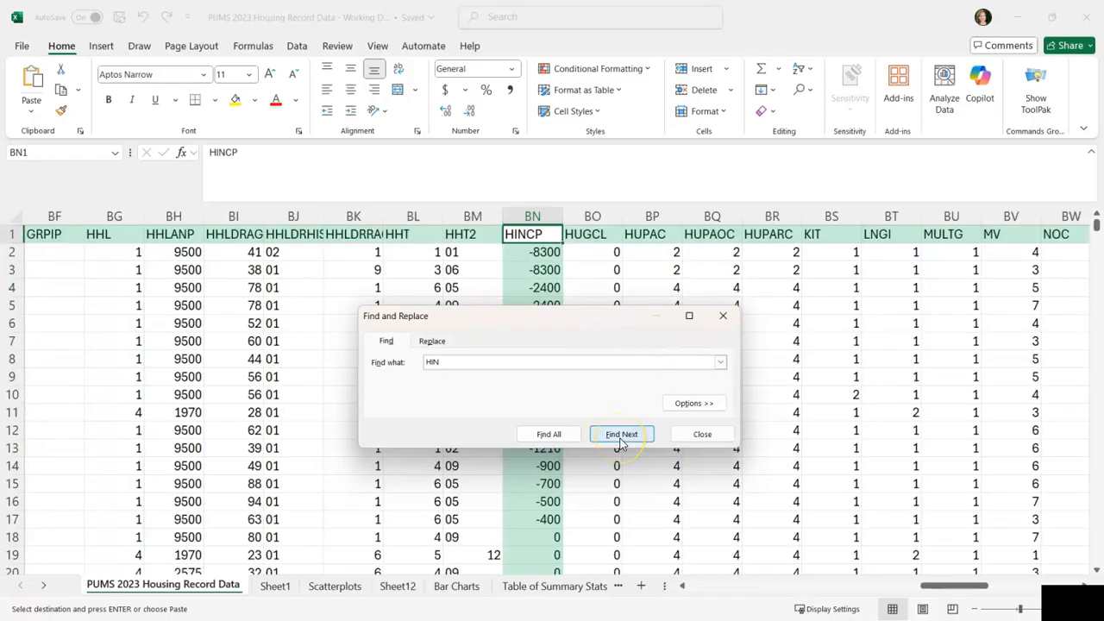
left_click(723, 315)
left_click(534, 207)
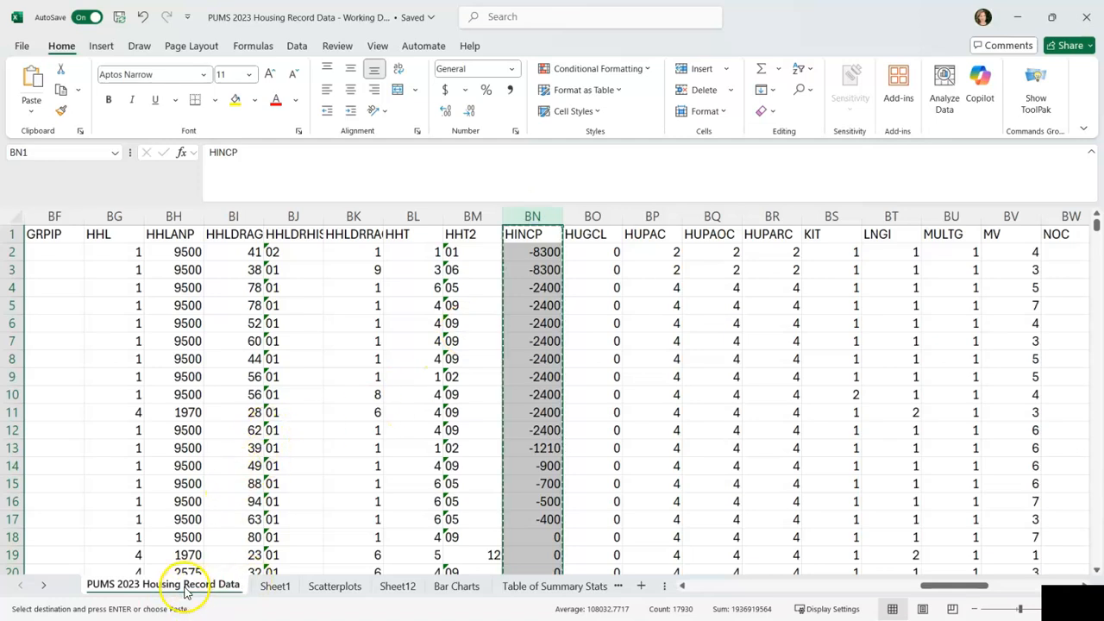
left_click(275, 586)
left_click(97, 214)
key("ctrl+v")
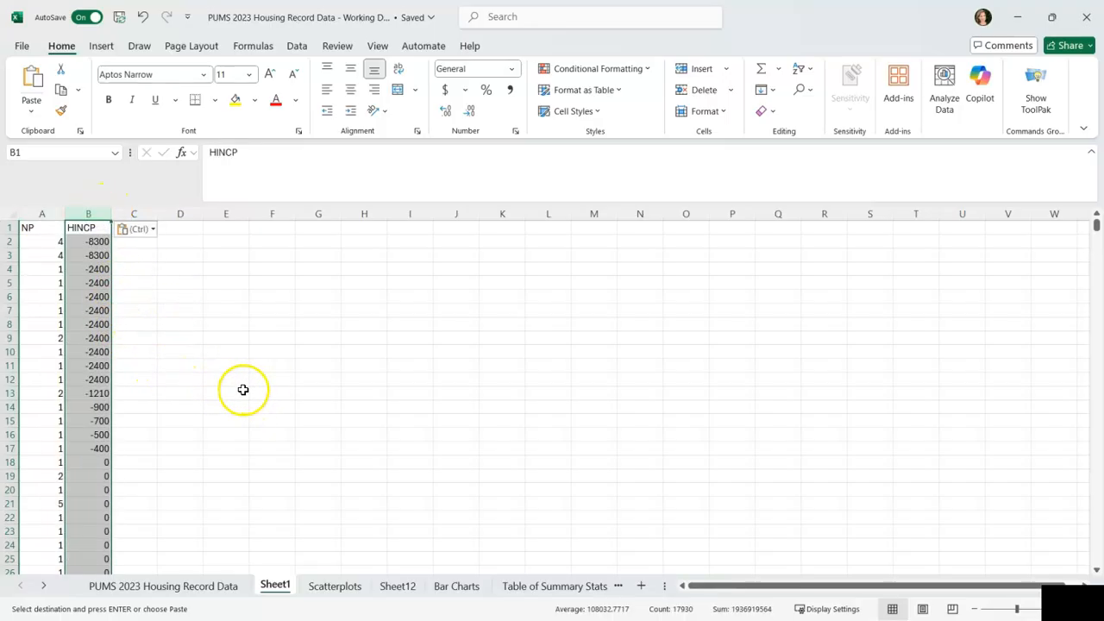
Step: Insert a markers-only scatter chart of the NP and HINCP columns and place it beside the data, starting around column F
left_click(56, 211)
left_click_drag(56, 214, 89, 212)
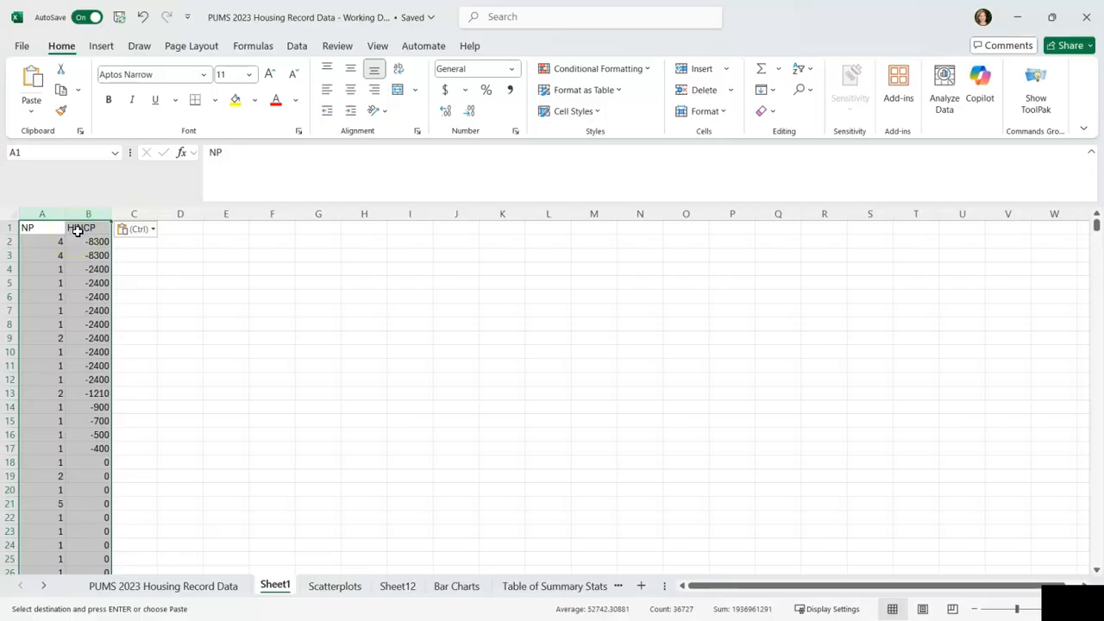
left_click(100, 48)
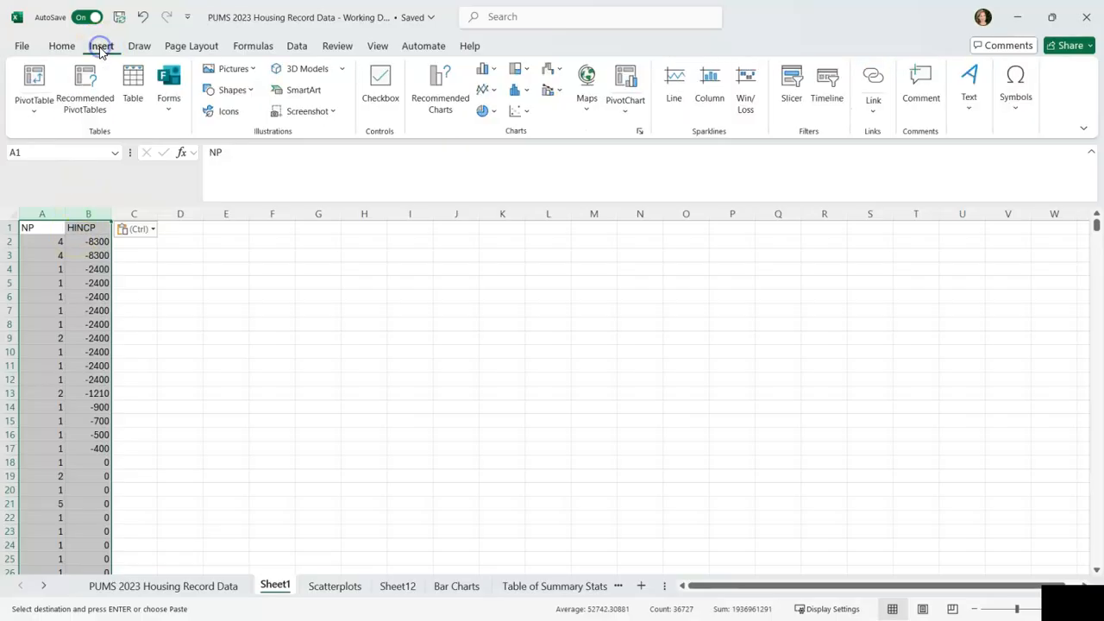
left_click(520, 116)
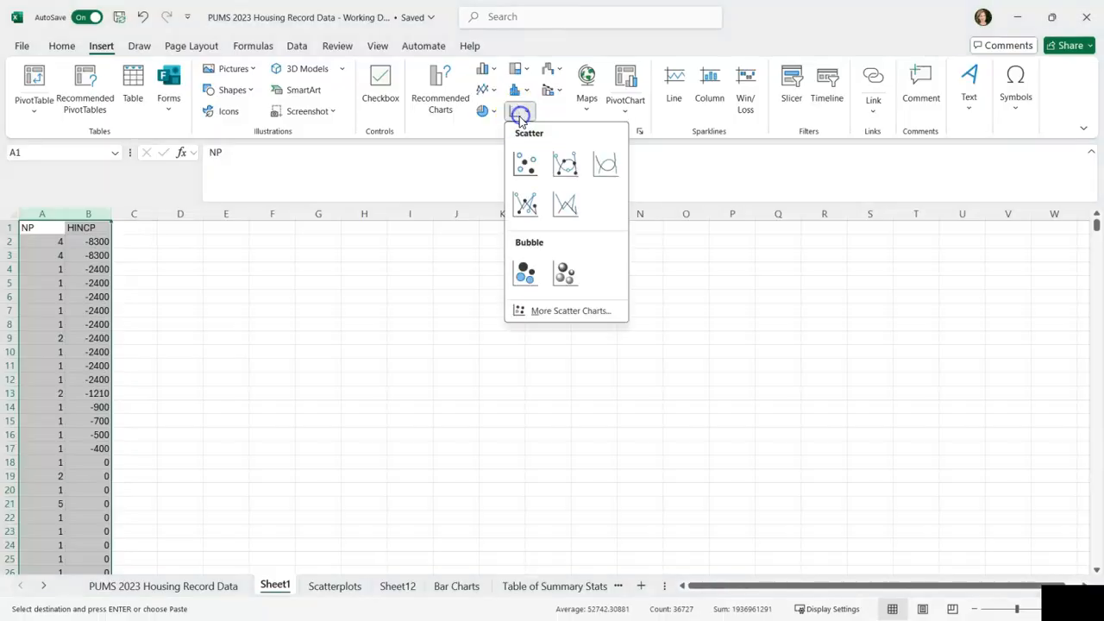
left_click(524, 163)
left_click_drag(435, 315, 329, 237)
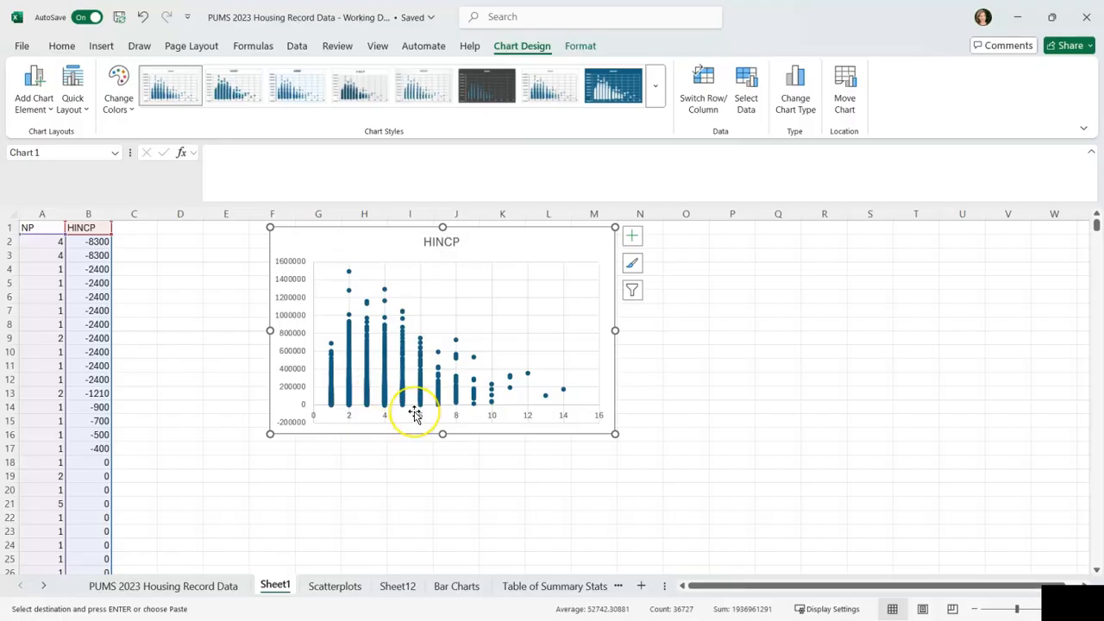
Step: Add primary horizontal and primary vertical axis titles to the scatter chart
left_click(34, 104)
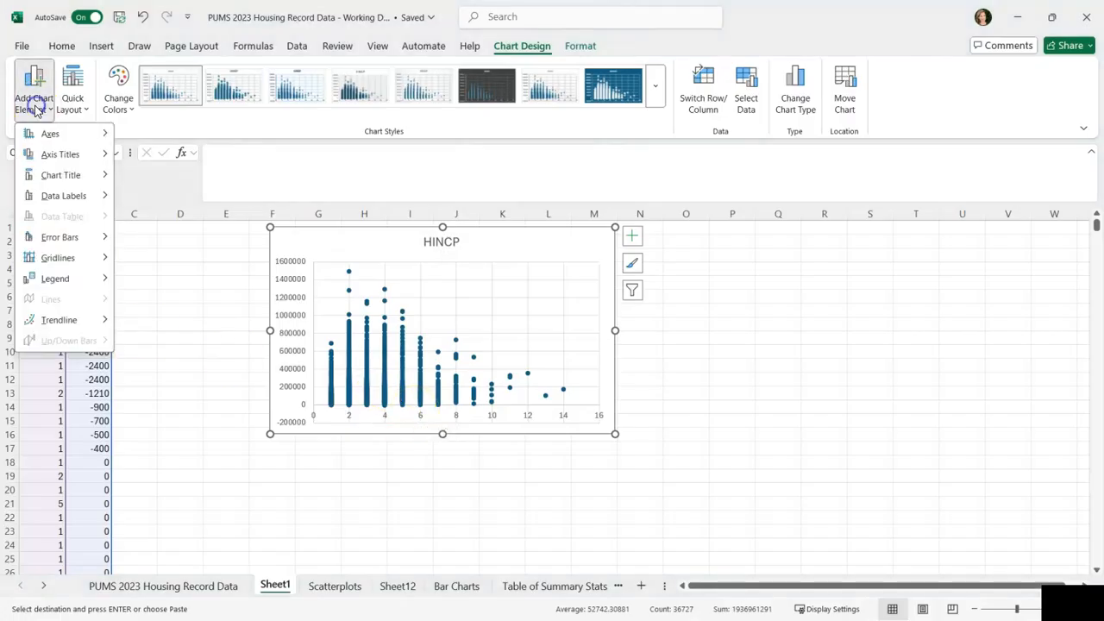
left_click(62, 155)
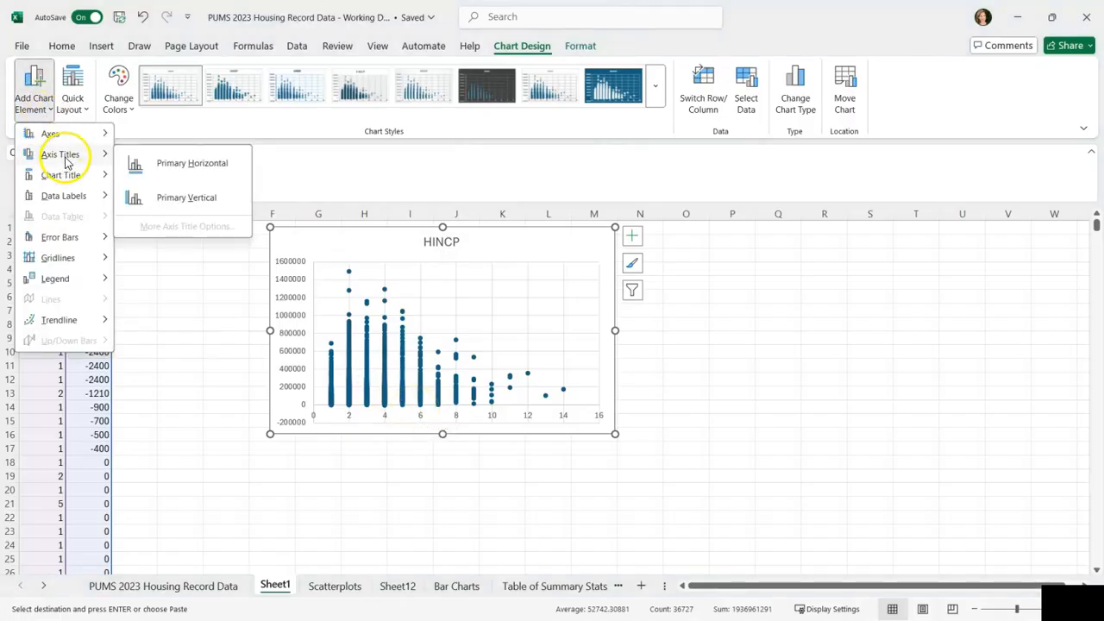
left_click(169, 164)
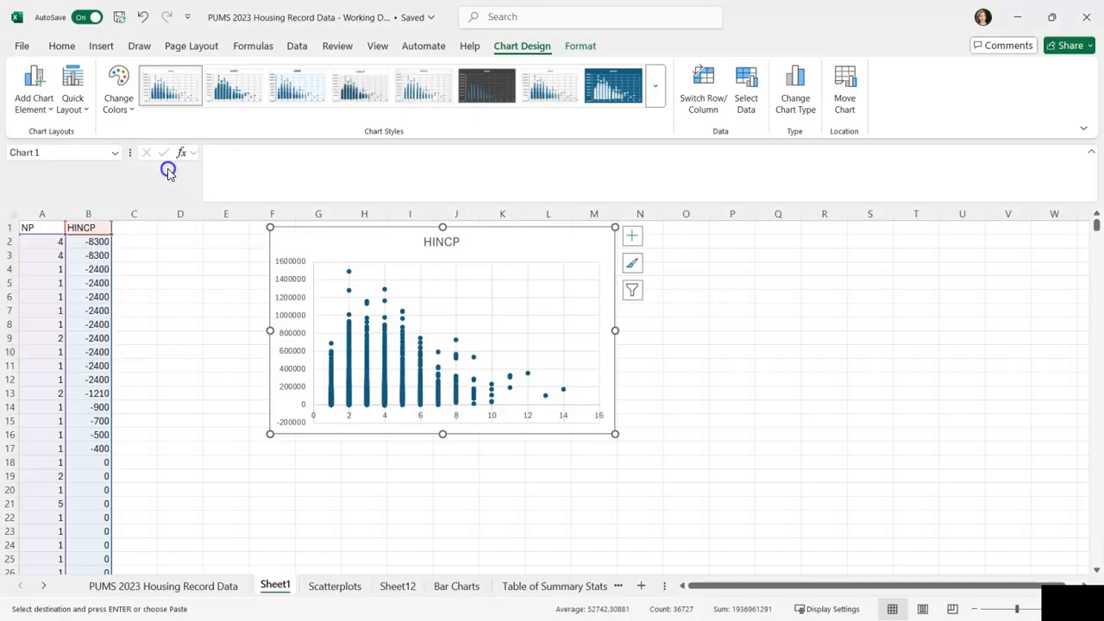
left_click(32, 100)
left_click(57, 155)
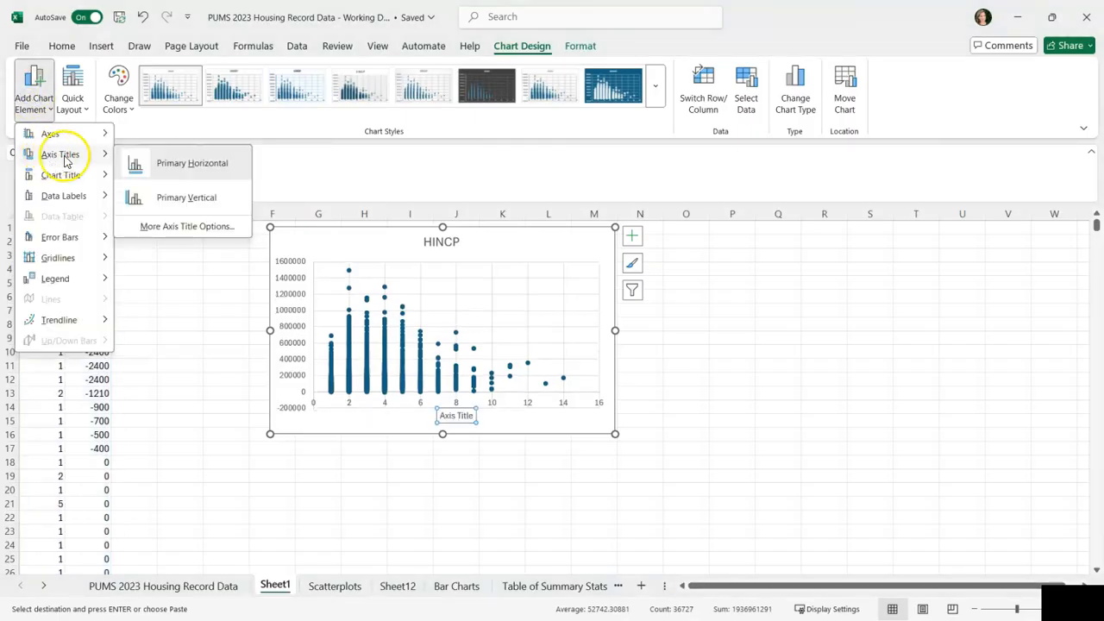
left_click(190, 201)
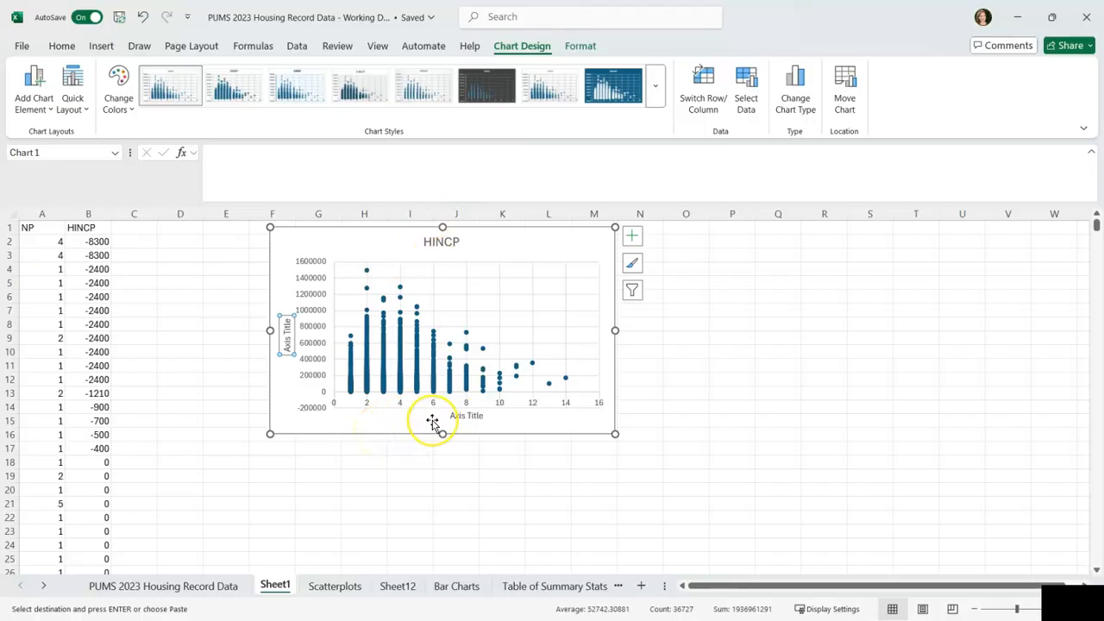
Step: Replace the chart title with "Household Income by Number of People in the House in Oregon 2023"
double_click(435, 242)
left_click_drag(424, 241, 460, 243)
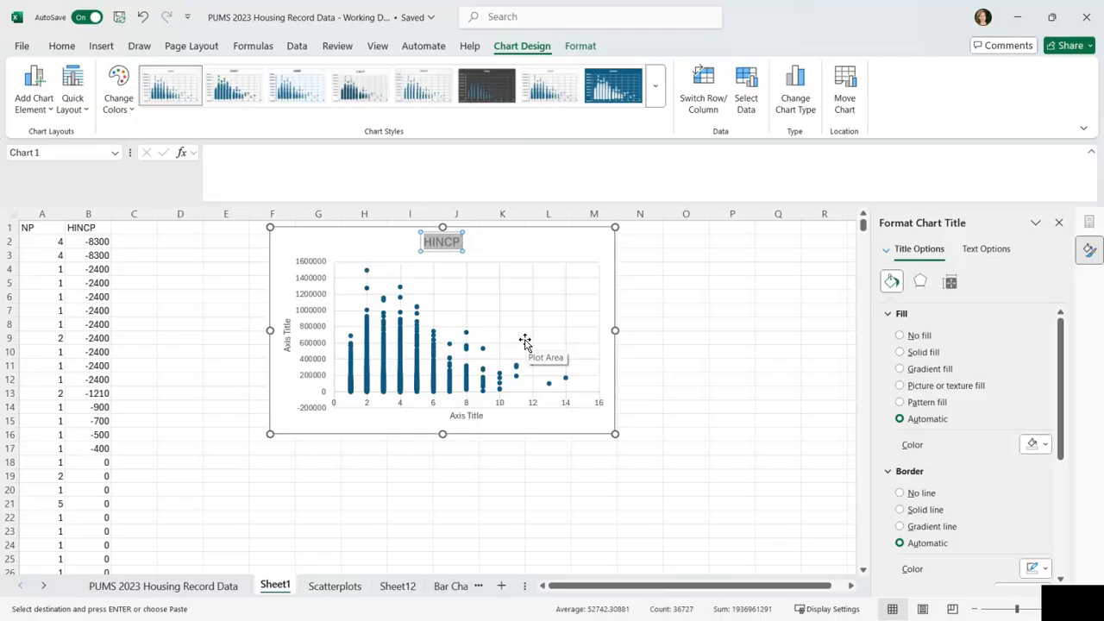
key("ctrl+v")
left_click(470, 427)
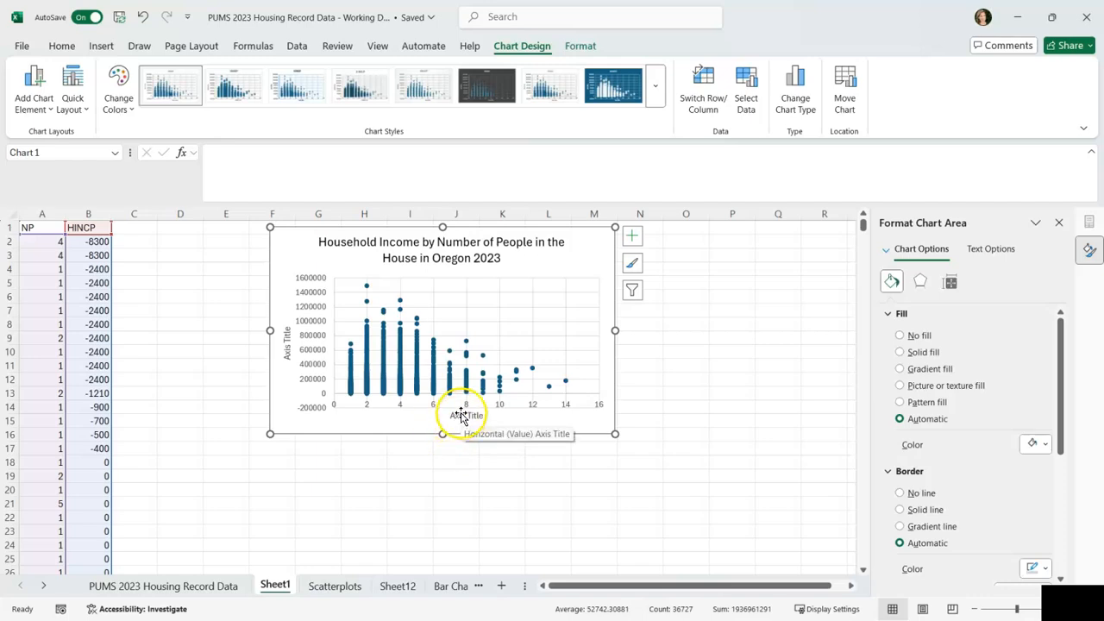
Step: Title the horizontal axis "Number of People in Household" and the vertical axis "Household Income in US Dollars"
left_click(463, 416)
triple_click(463, 415)
key("ctrl+v")
left_click(286, 341)
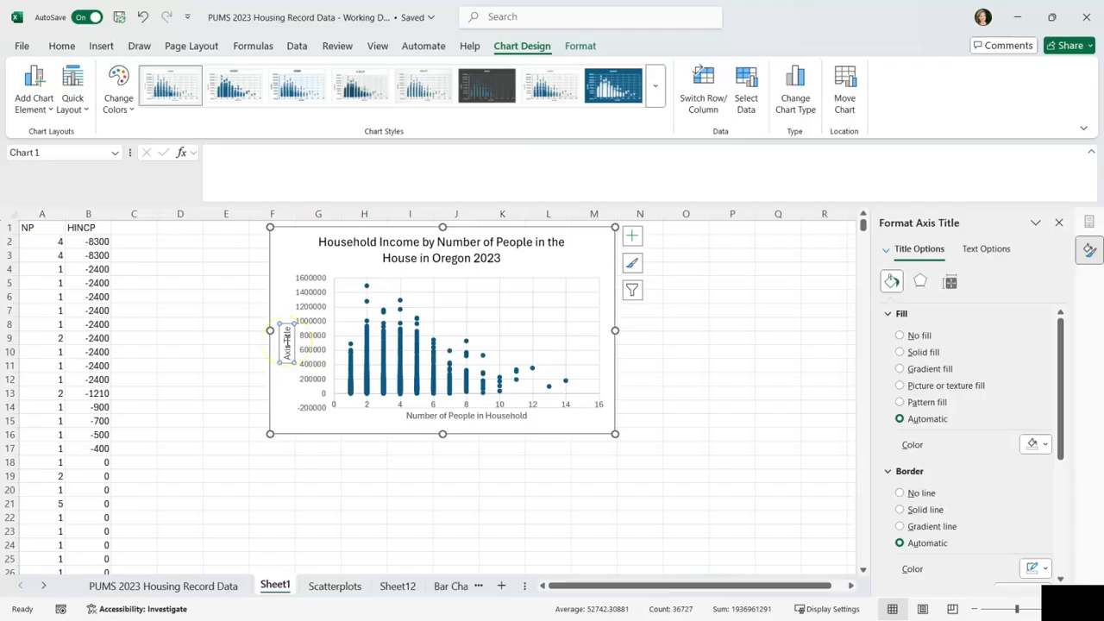
triple_click(286, 340)
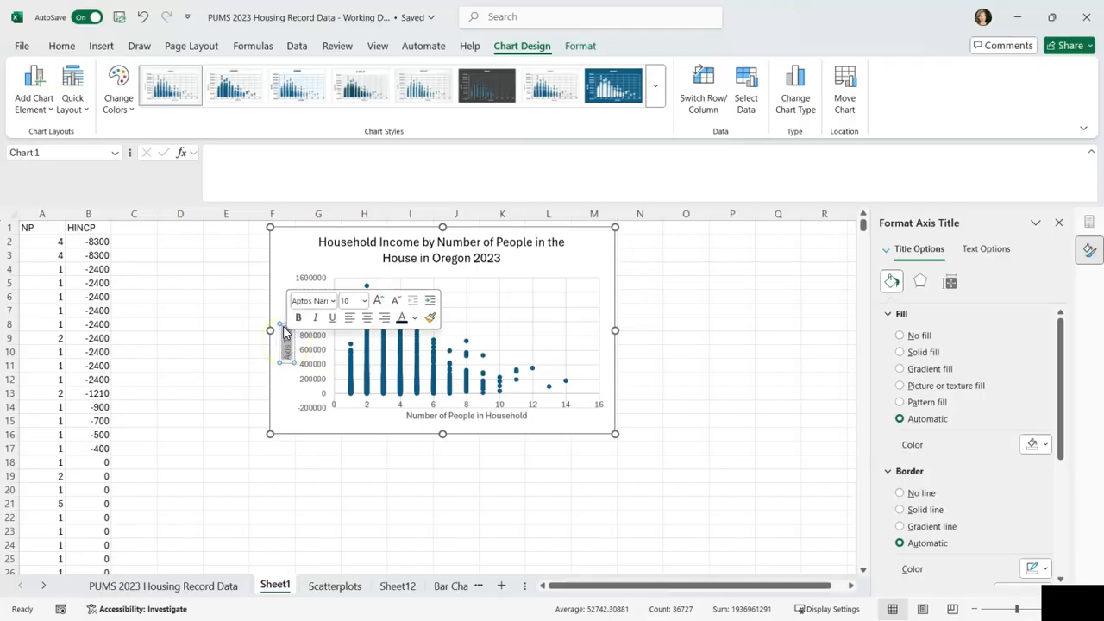
key("ctrl+v")
left_click(320, 423)
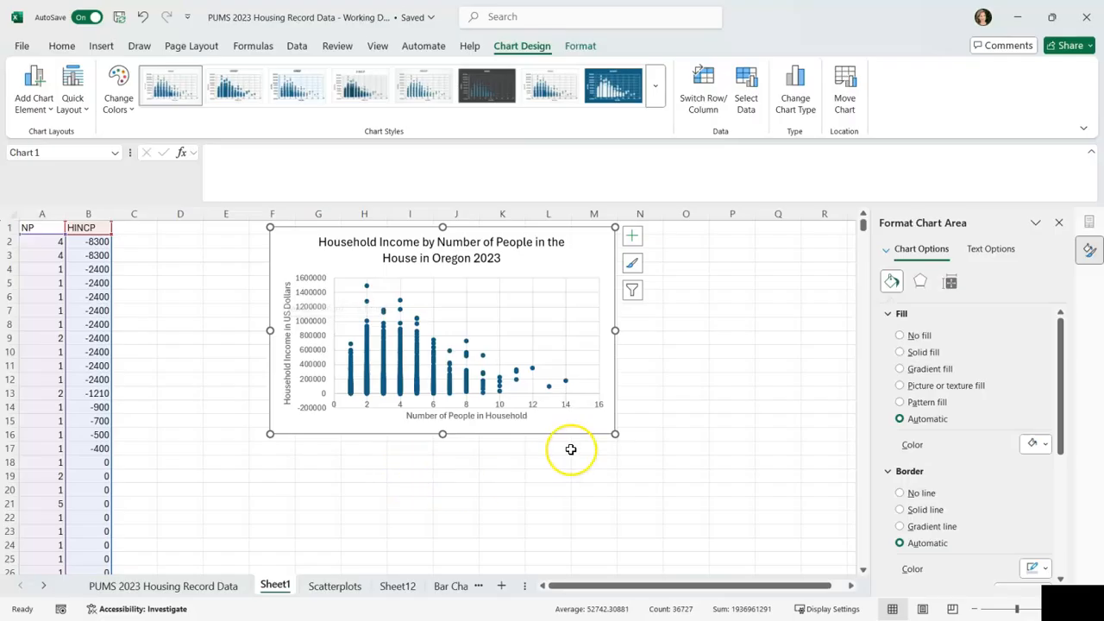
Step: Make the chart slightly taller and remove its vertical and horizontal major gridlines
left_click_drag(443, 433, 440, 467)
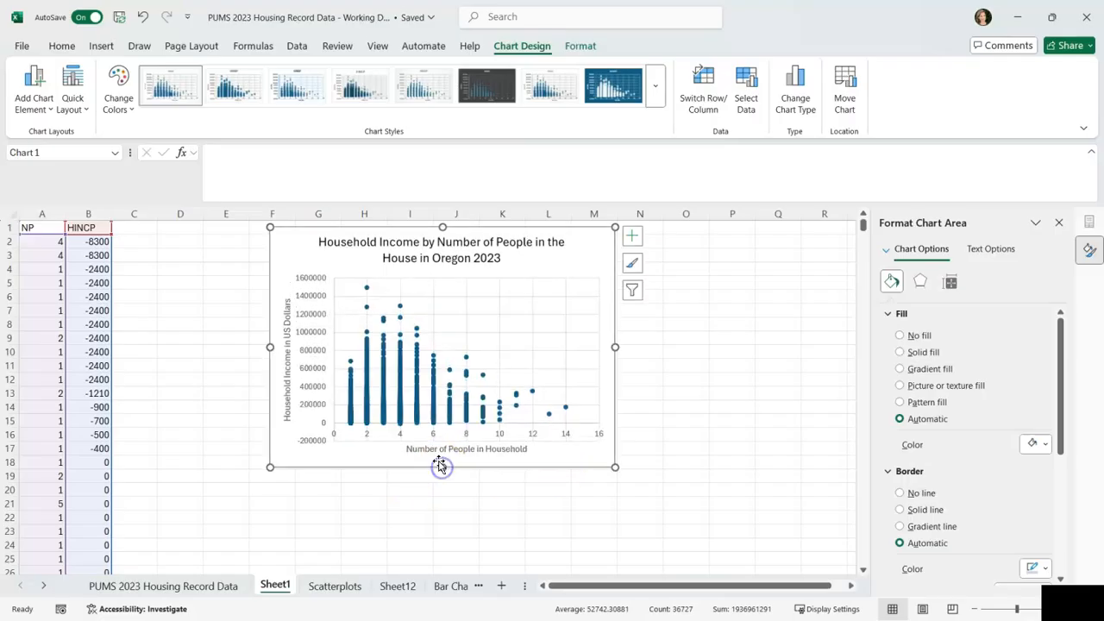
left_click(436, 313)
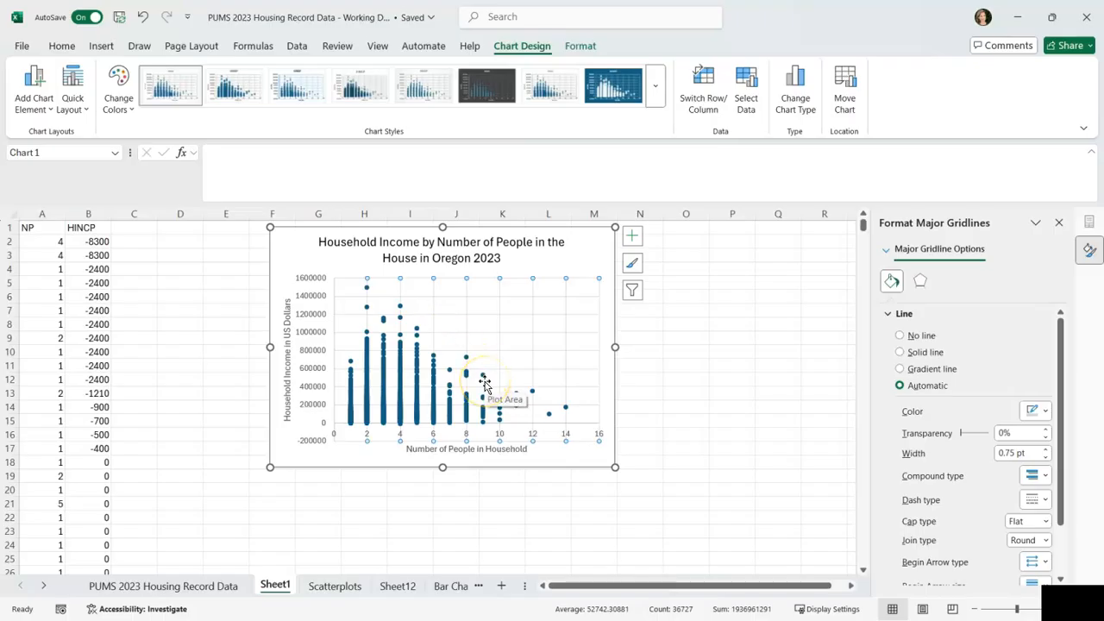
left_click(482, 388)
left_click(456, 312)
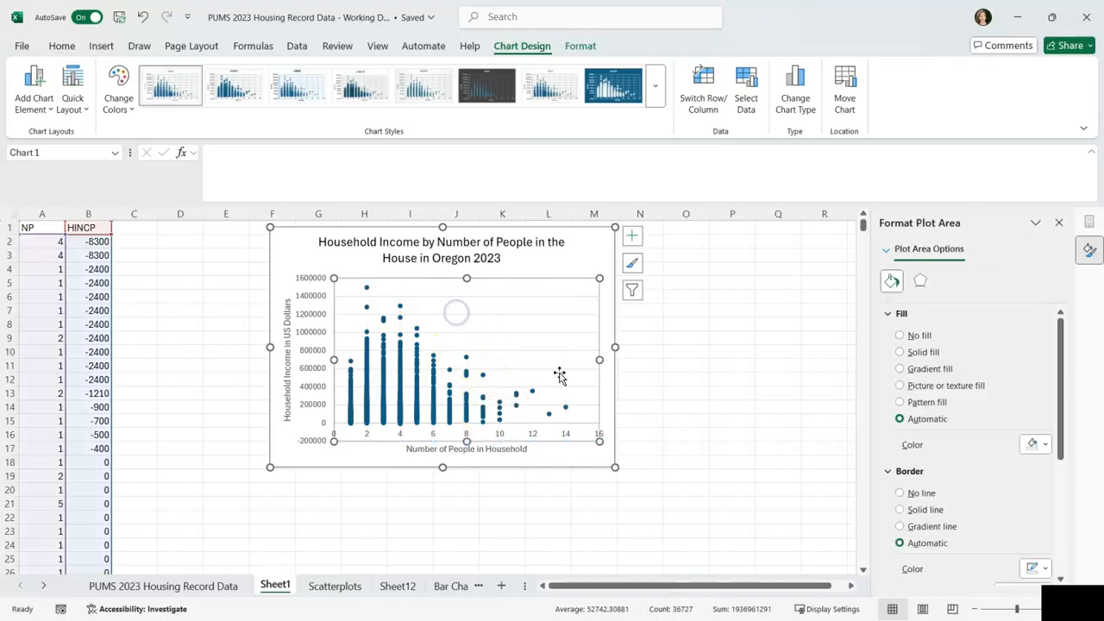
left_click(485, 316)
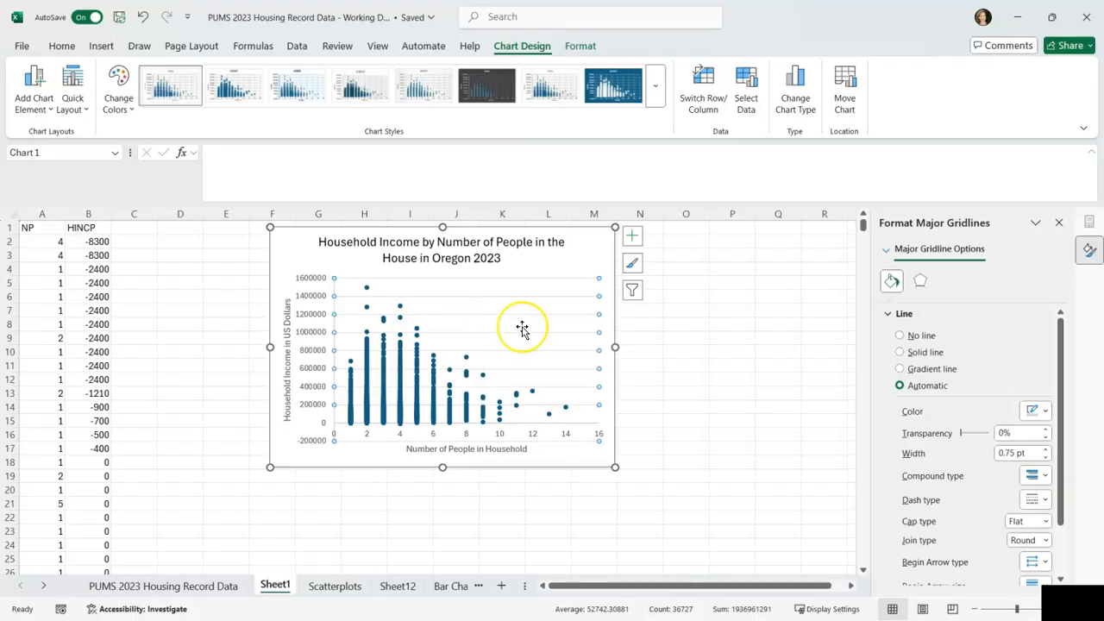
key("Escape")
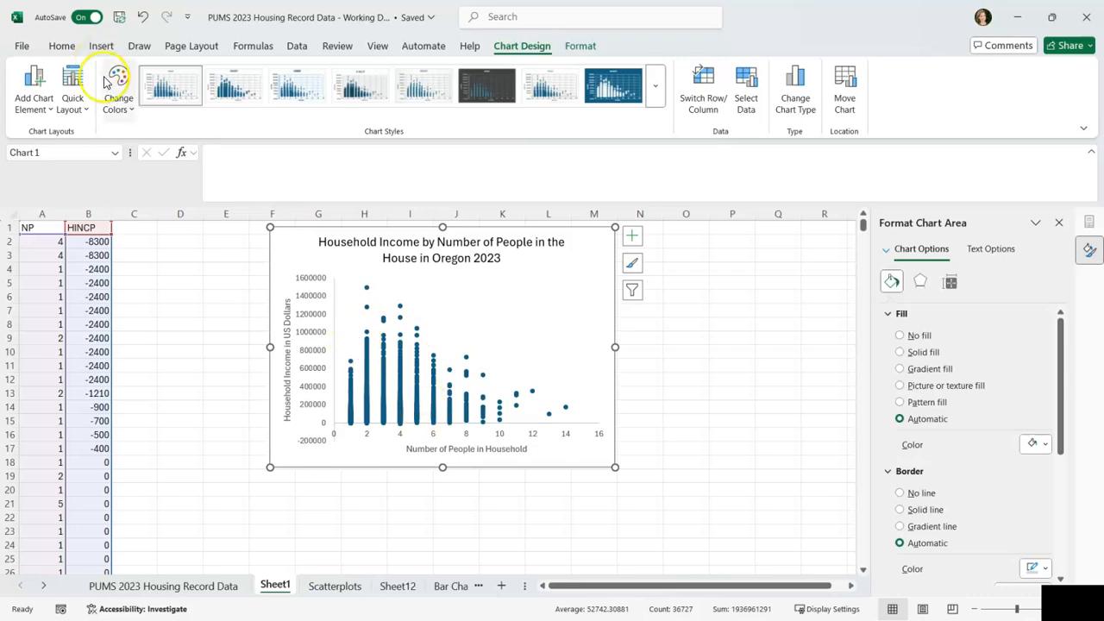
Step: Recolor the chart with the purple monochromatic palette
left_click(127, 116)
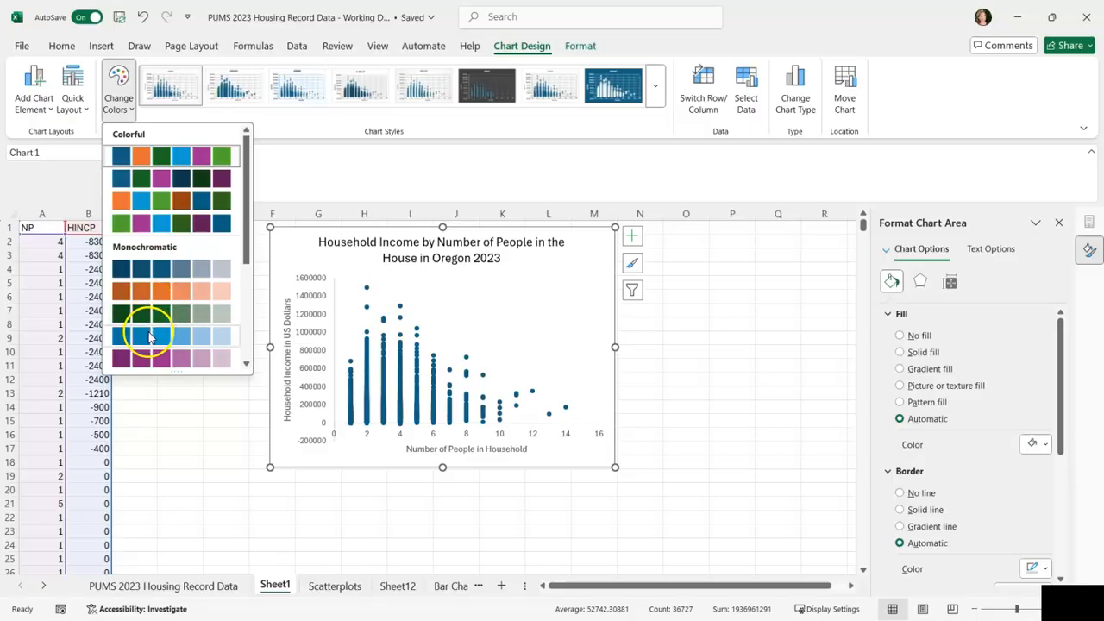
left_click(151, 359)
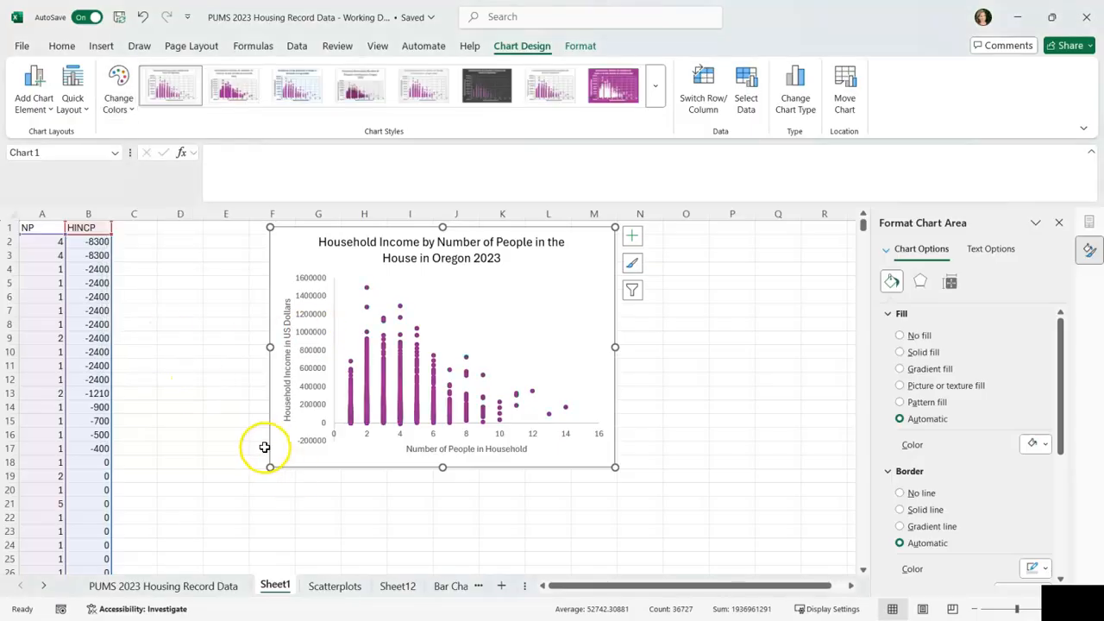
Step: Change the scatterplot's data markers to the built-in triangle type
left_click(381, 379)
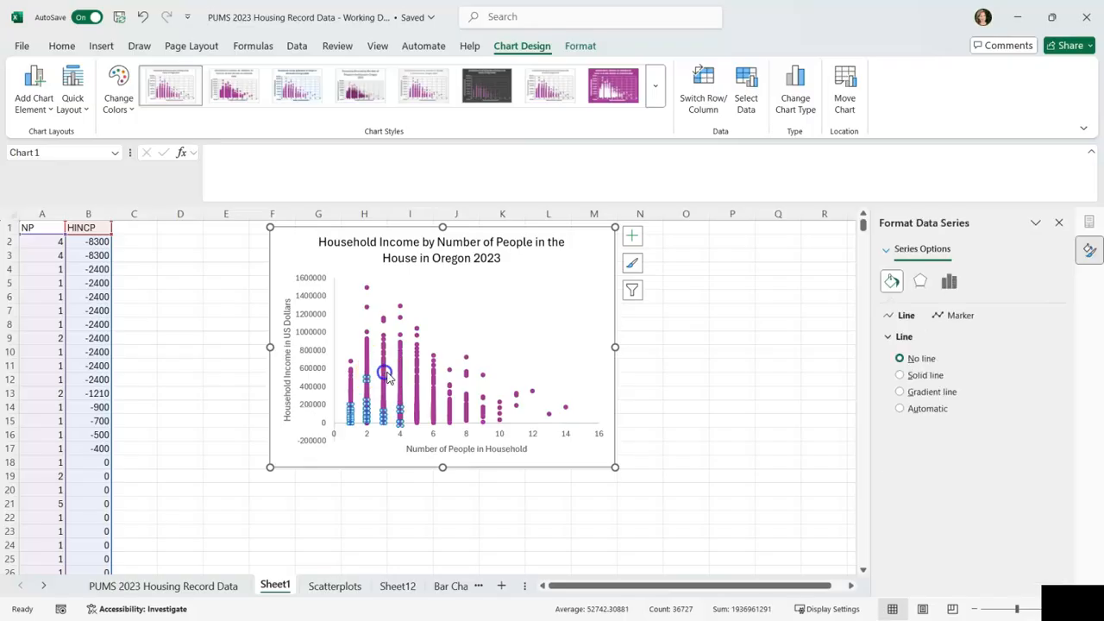
left_click(952, 315)
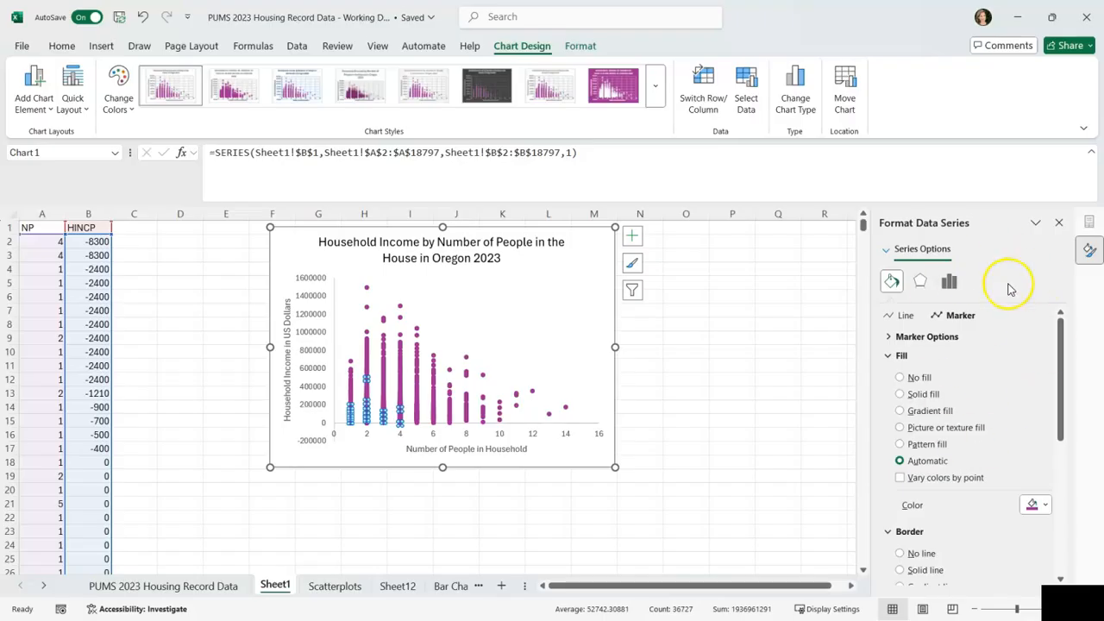
left_click(926, 337)
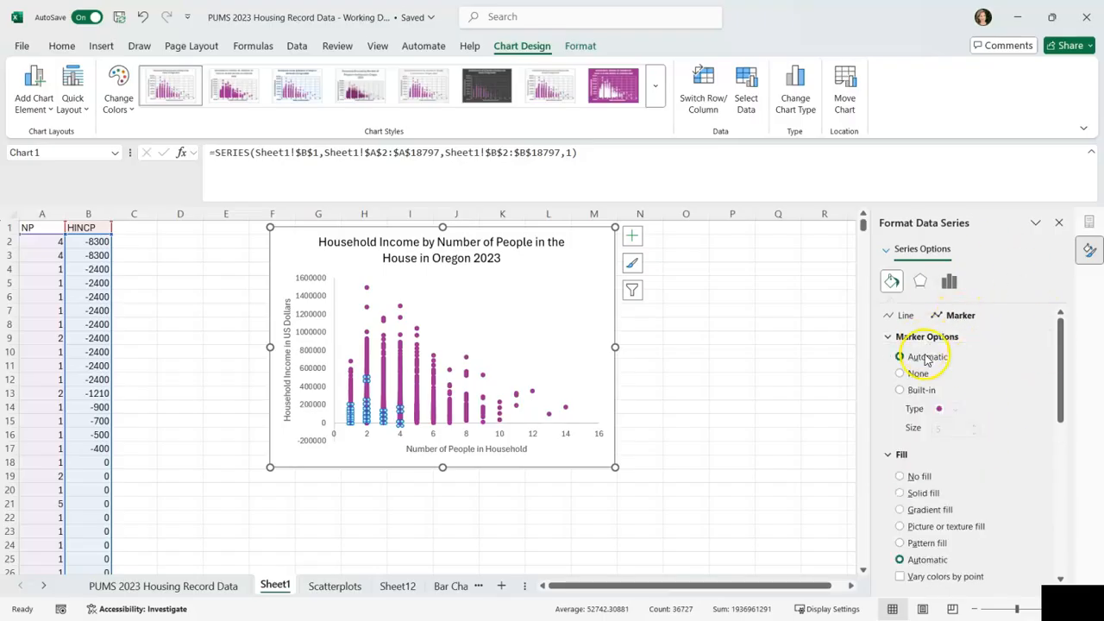
left_click(918, 392)
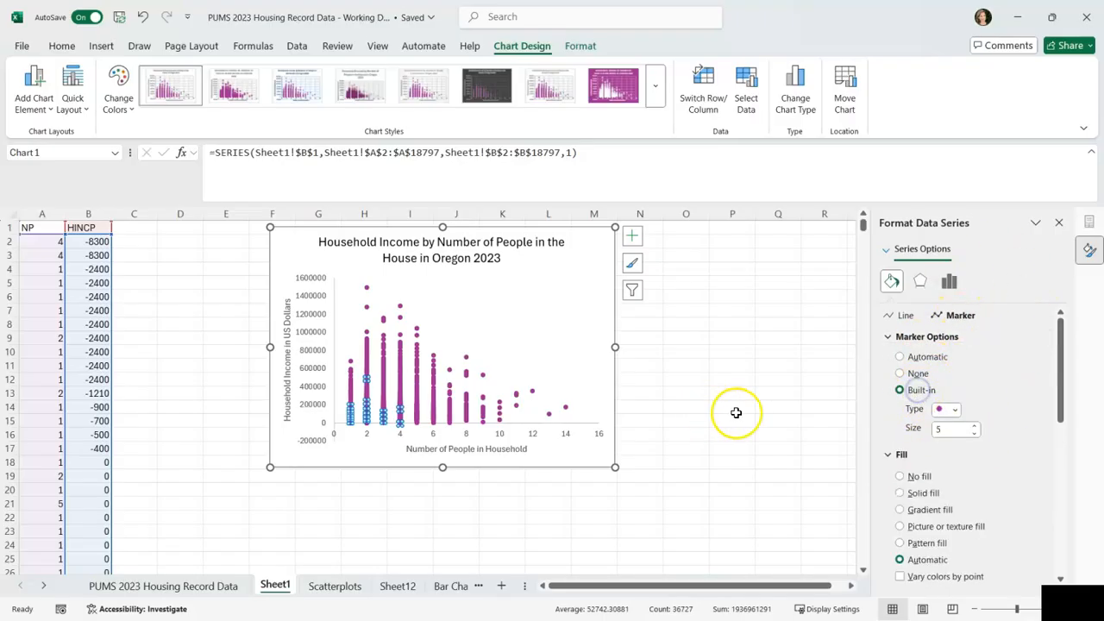
left_click(955, 410)
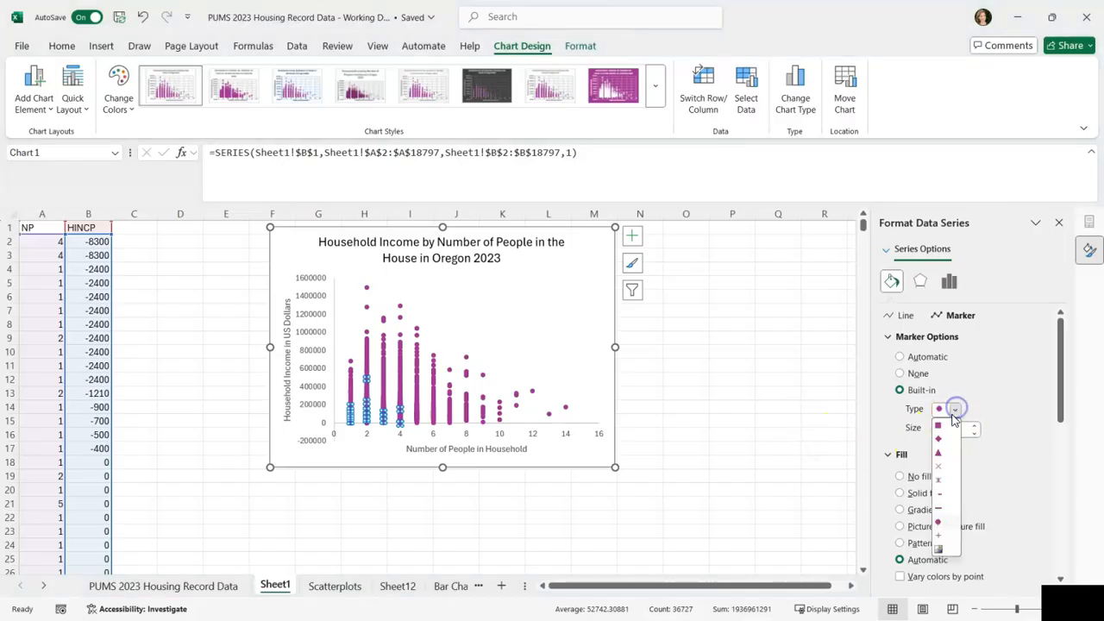
left_click(942, 455)
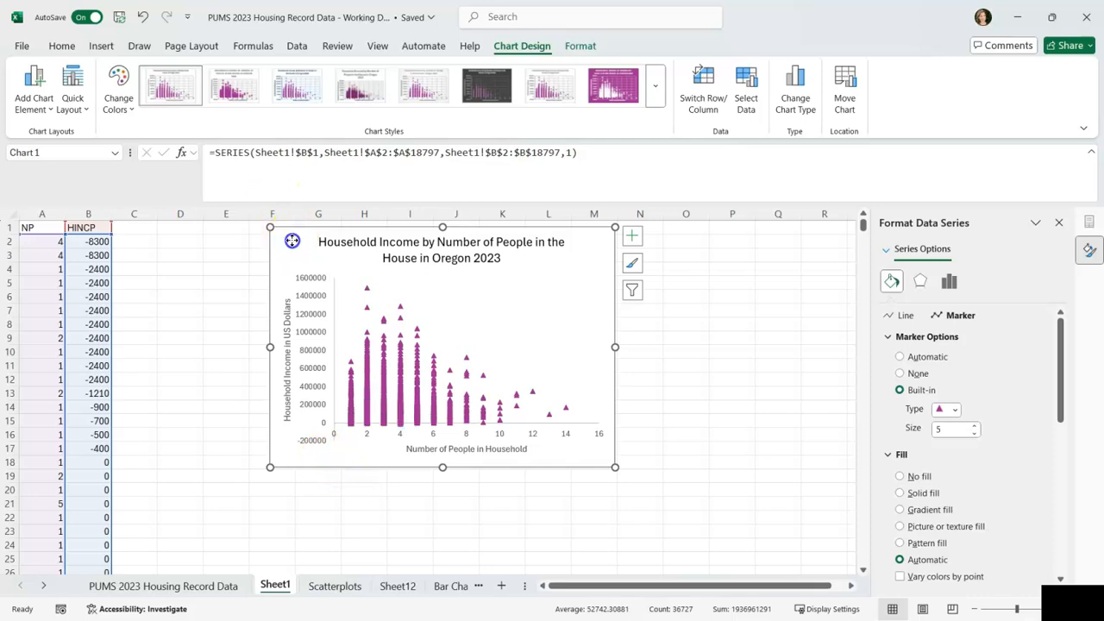
Step: Copy the ACCESSINET column from the PUMS 2023 Housing Record Data sheet into column C of Sheet1 and move the chart over to column J
left_click_drag(292, 241, 241, 247)
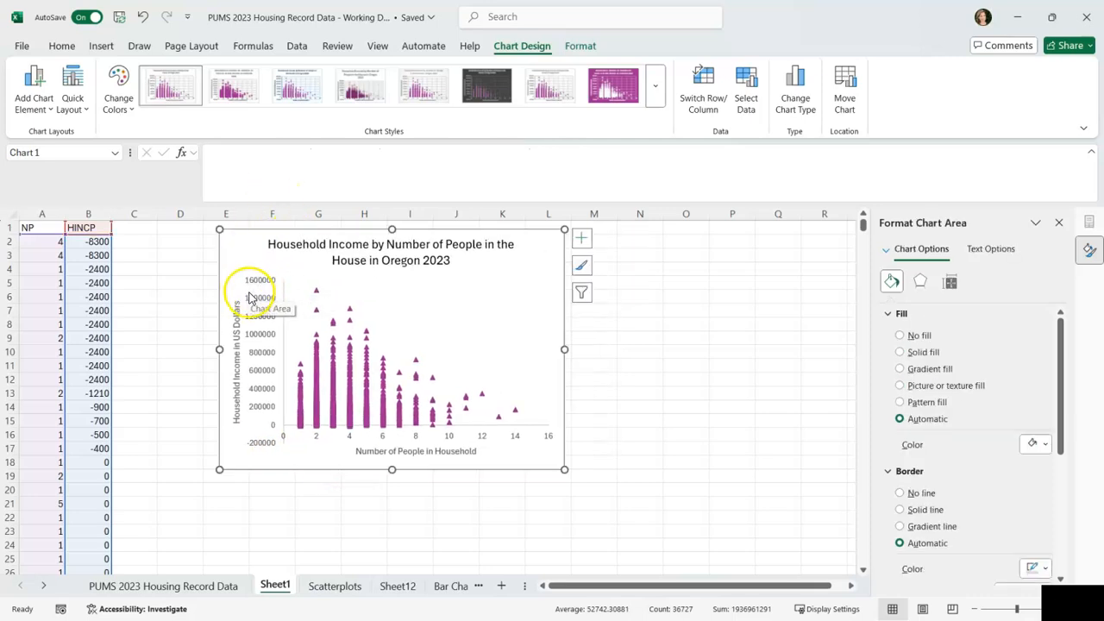
left_click_drag(250, 253, 372, 249)
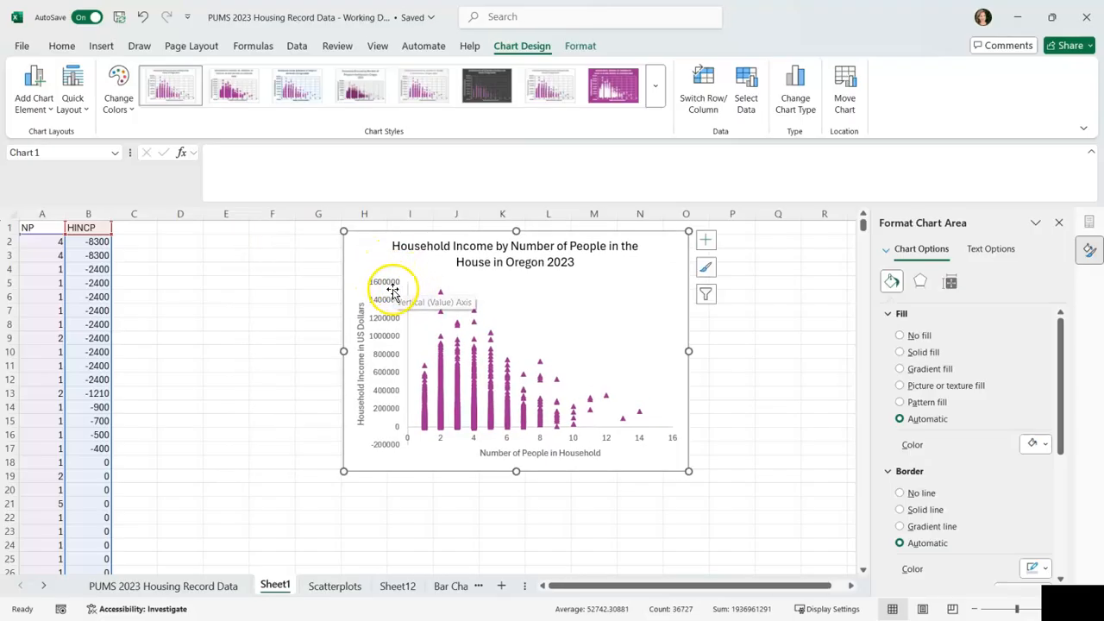
left_click(201, 587)
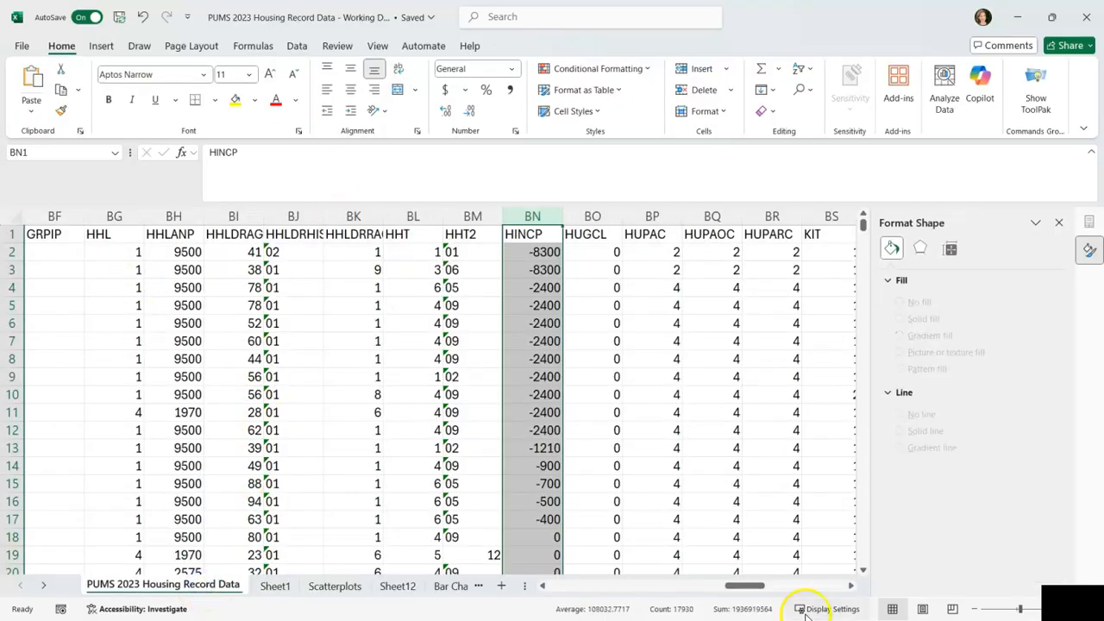
left_click_drag(762, 589, 547, 586)
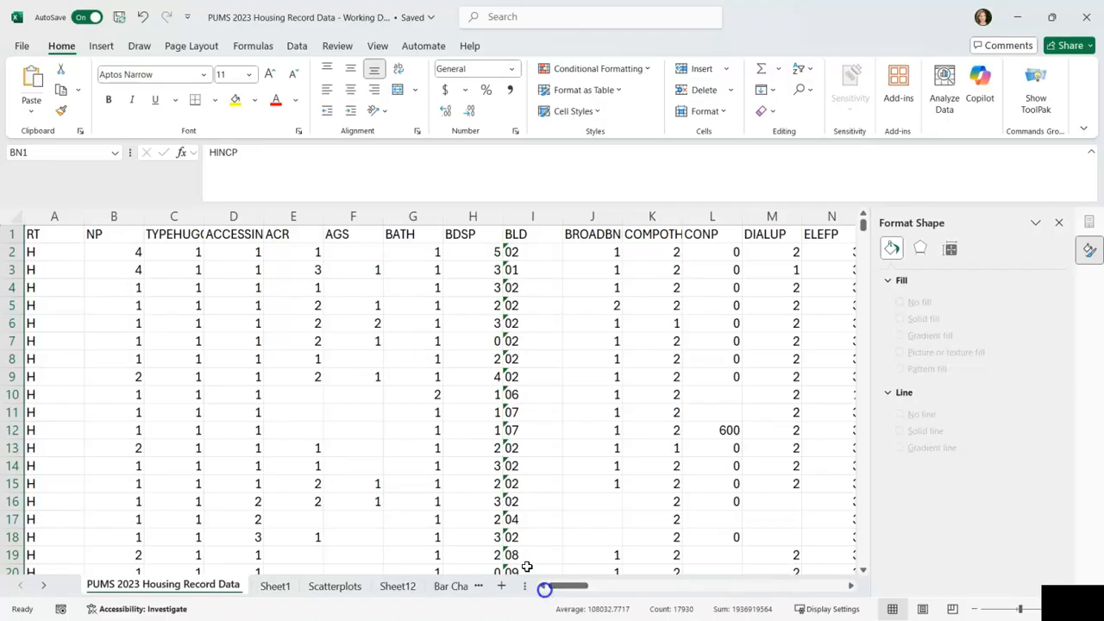
left_click(246, 211)
key("ctrl+c")
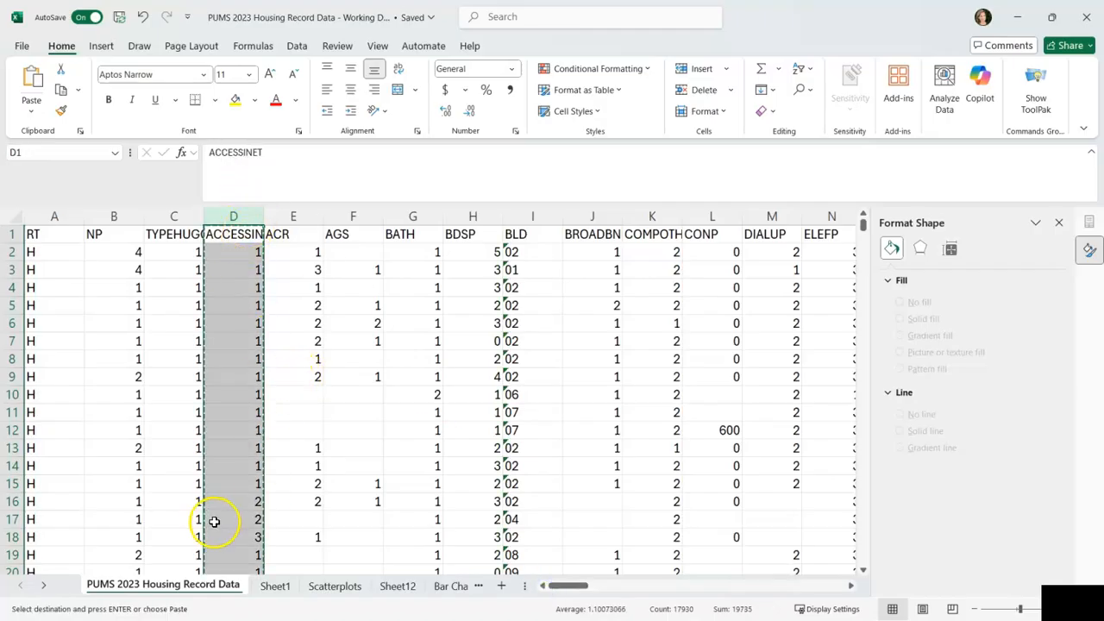
left_click(284, 586)
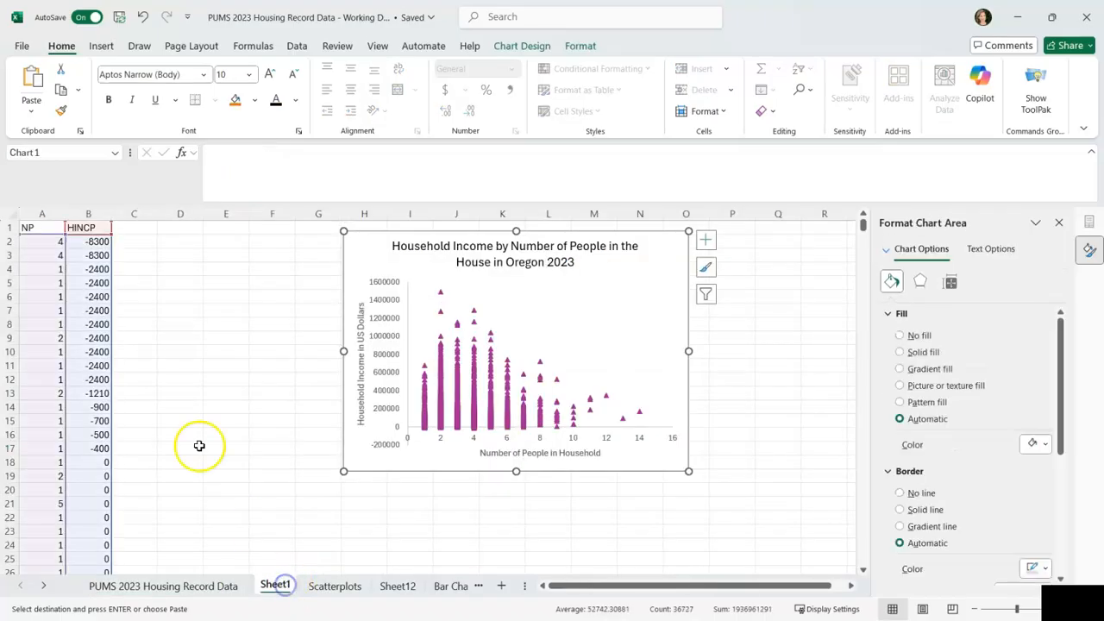
left_click(140, 213)
key("ctrl+v")
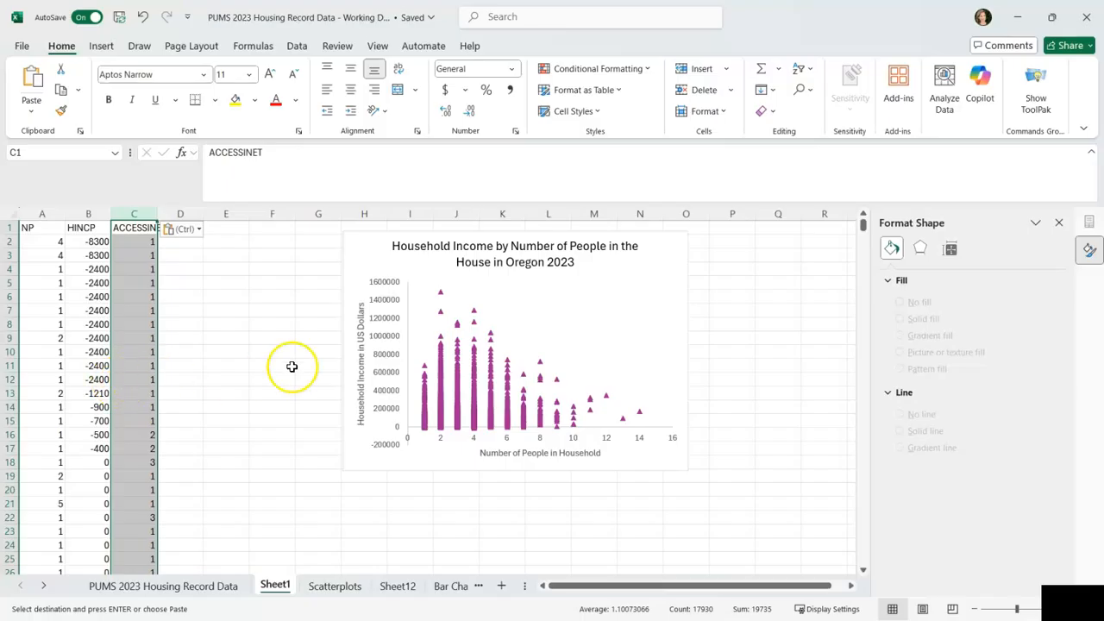
left_click_drag(370, 244, 483, 239)
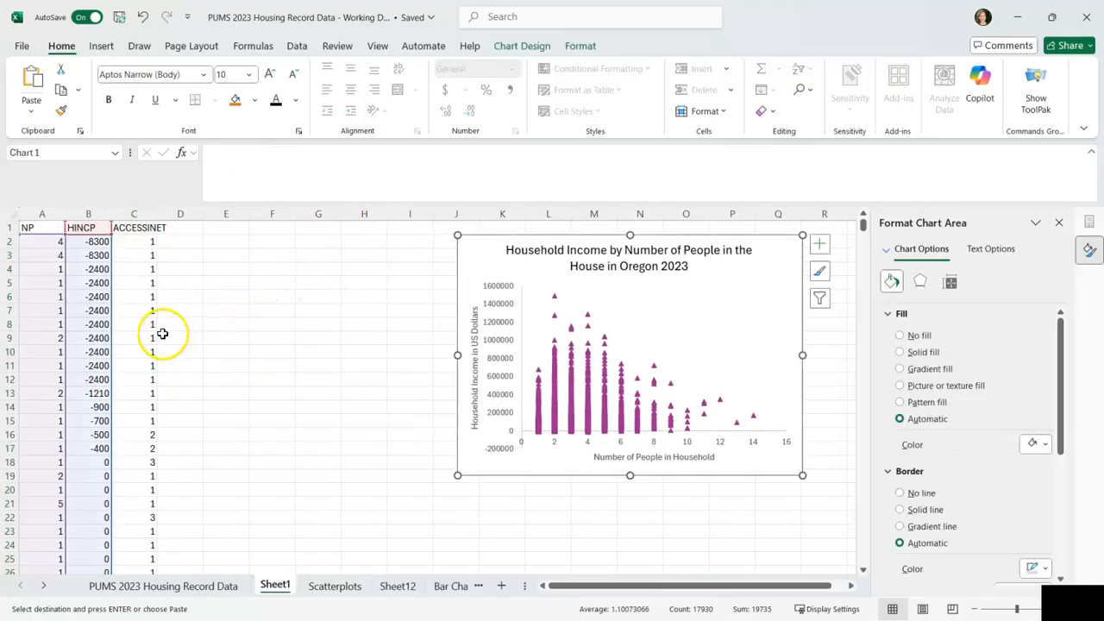
Step: Review the example scatterplots on the Scatterplots sheet and the ACCESSINET column in the housing record data, returning to Sheet1
left_click(332, 587)
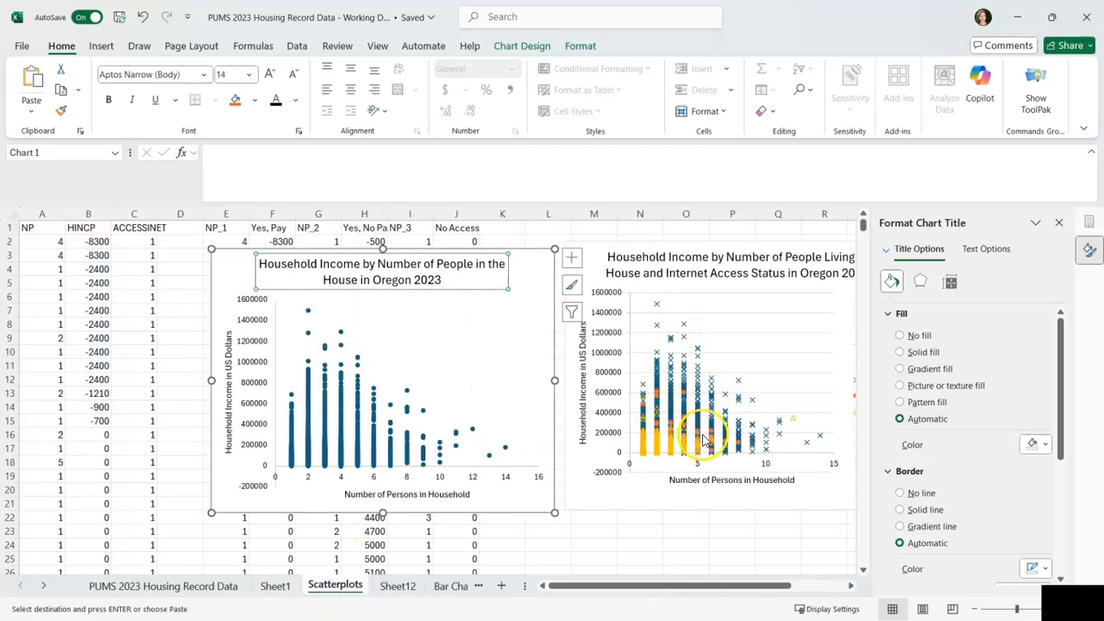
left_click(210, 586)
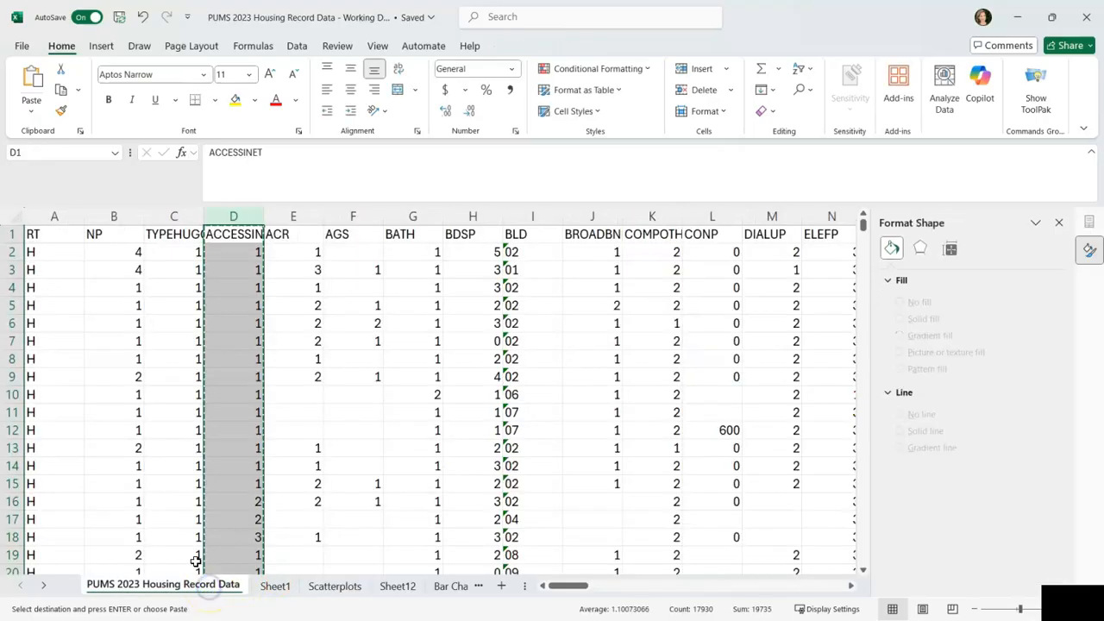
left_click(280, 587)
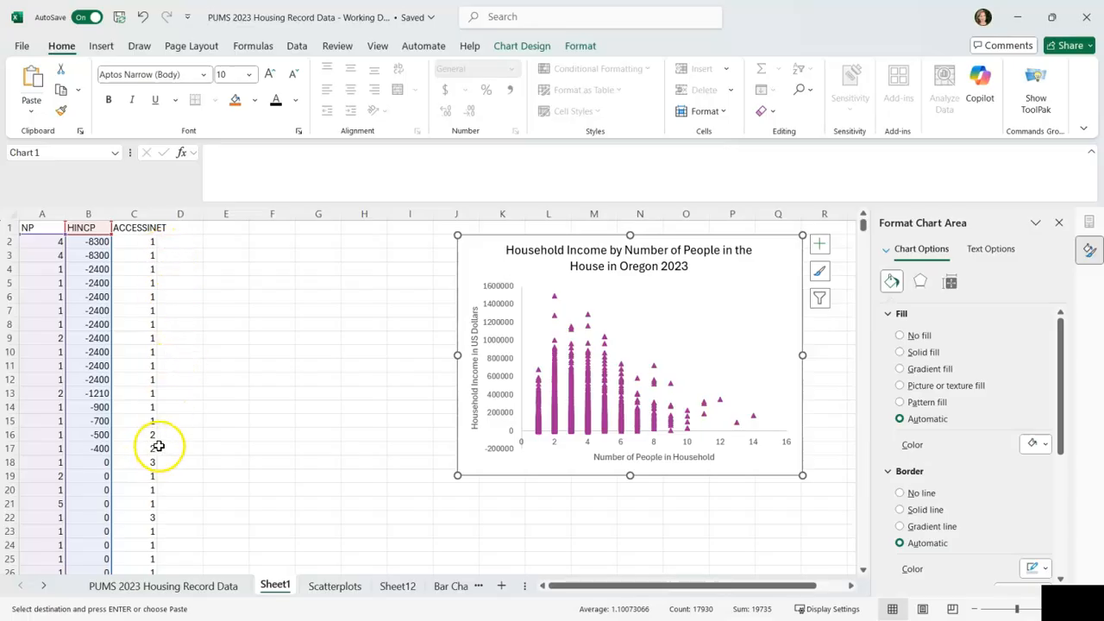
Step: Enter the headers NP_1 in cell F1 and HINCP_1 in cell G1
left_click(272, 225)
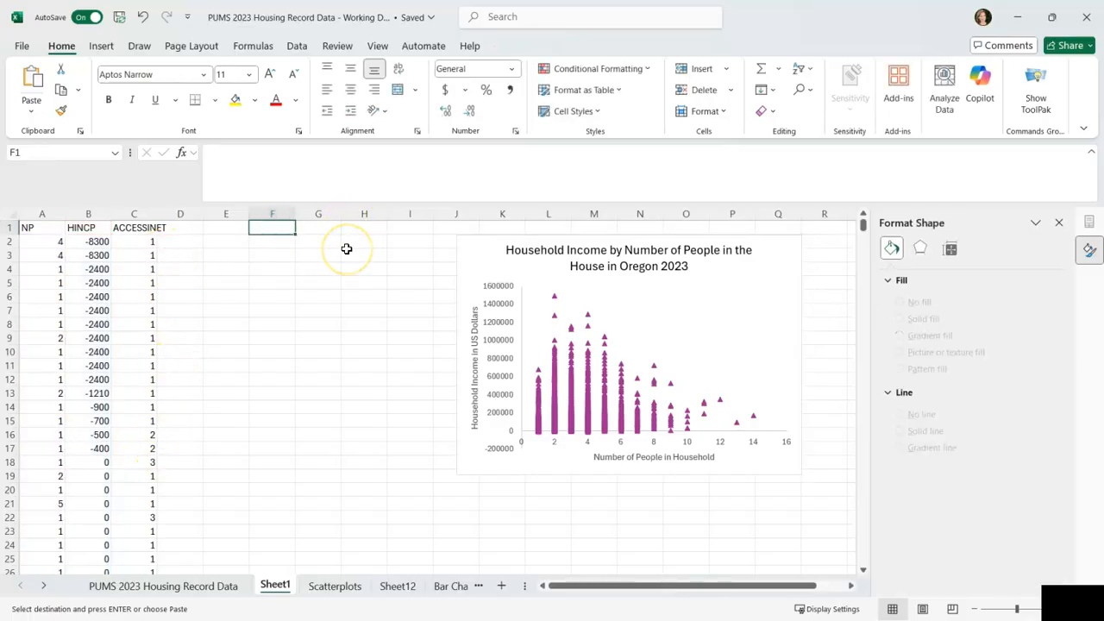
type("NP_")
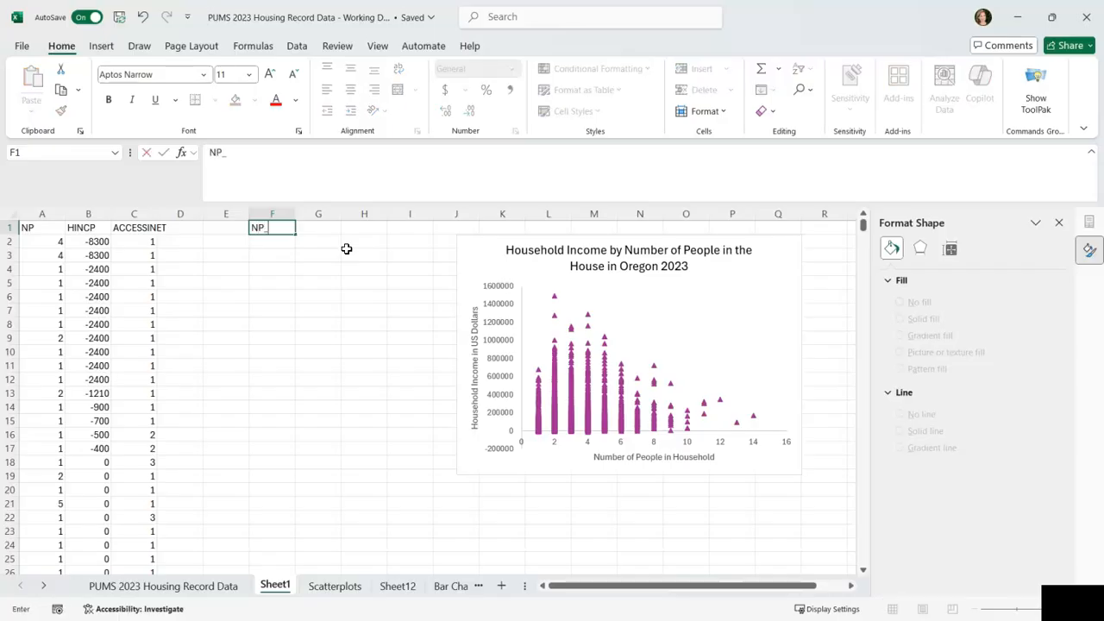
key("Return")
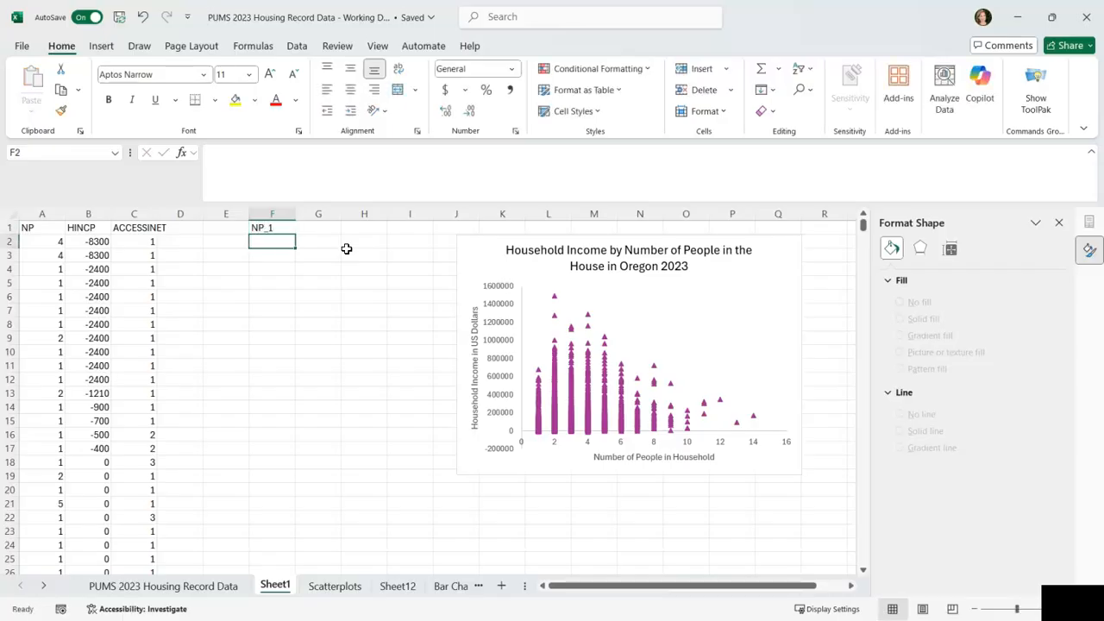
key("Up")
key("Right")
type("H")
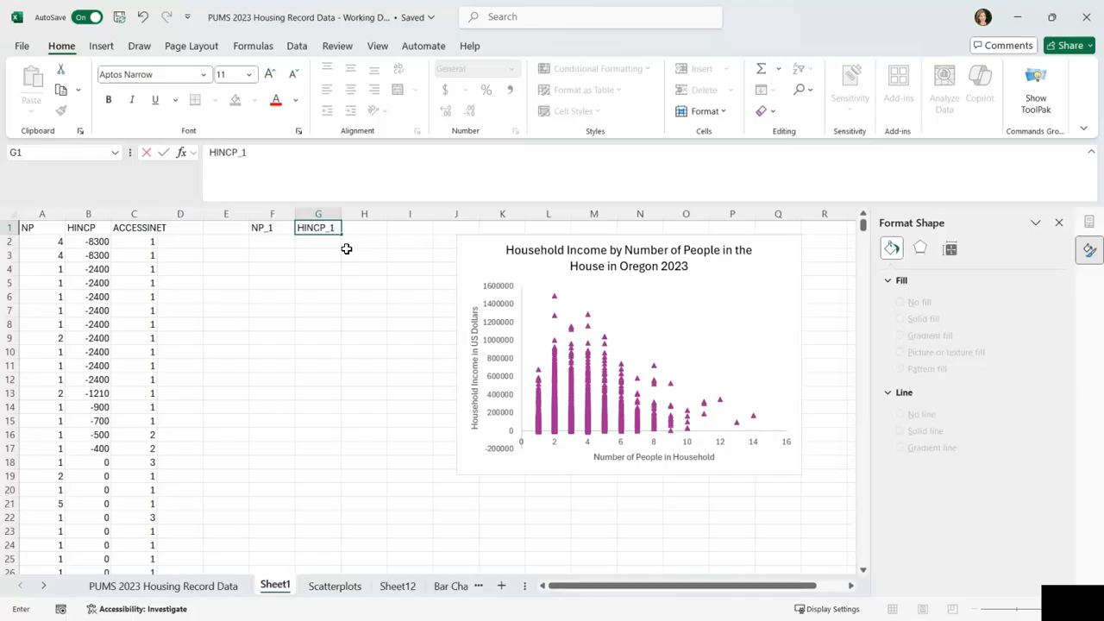
key("Return")
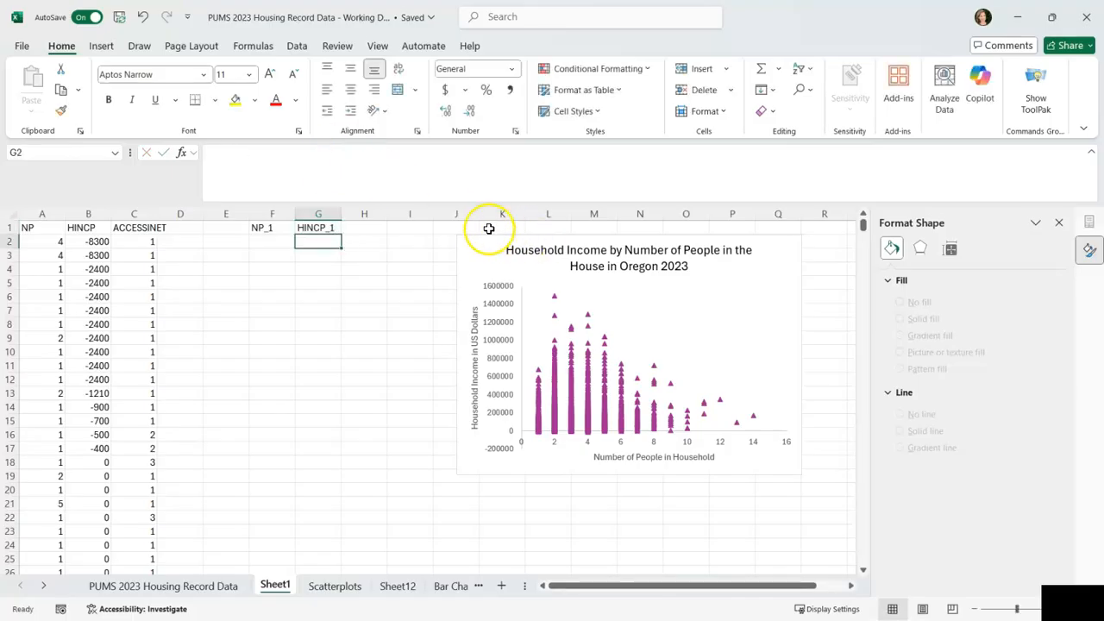
Step: Move the chart clear of column K and fill the F1:G1 headers across to K1, ending with NP_3 and HINCP_3
left_click_drag(485, 236, 567, 237)
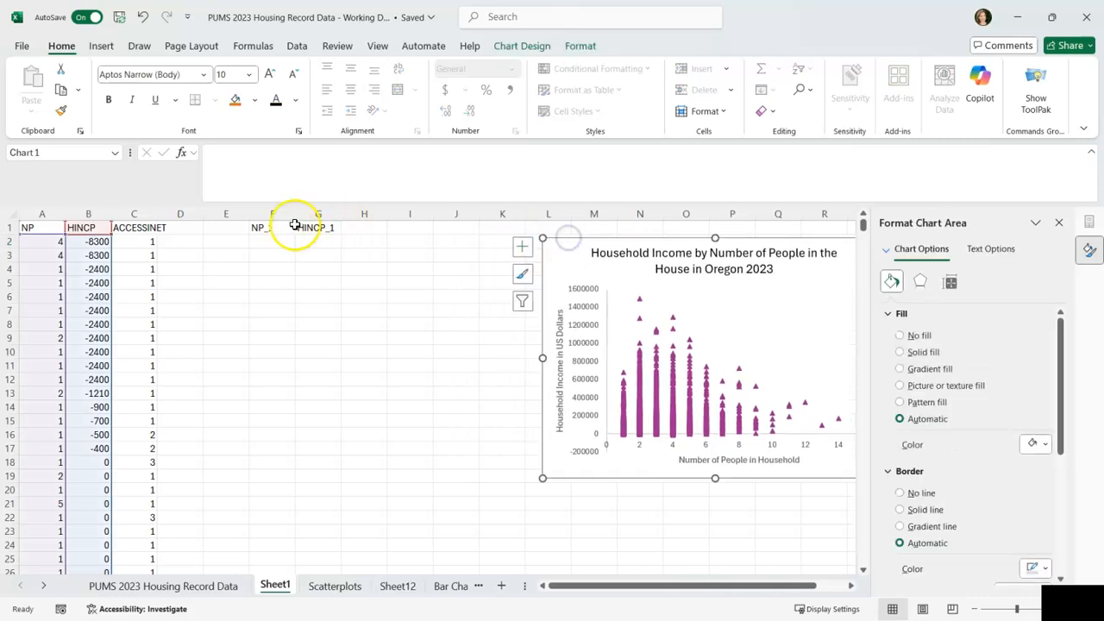
left_click_drag(286, 227, 338, 229)
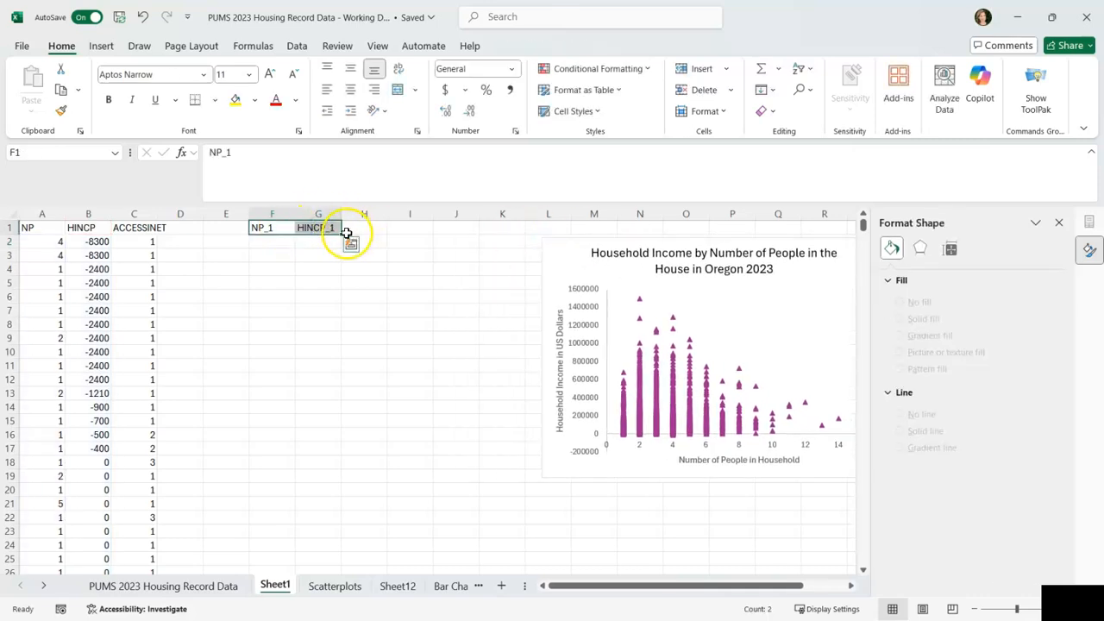
left_click_drag(342, 234, 508, 230)
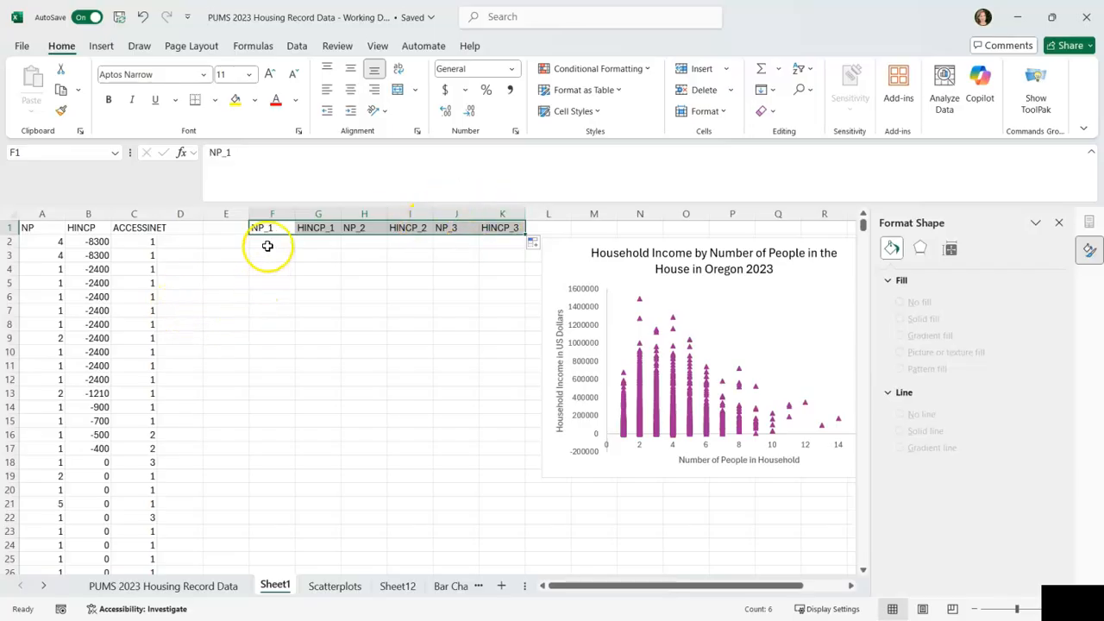
Step: Enter =FILTER(A:A,C:C=1) in cell F2 to list the household sizes whose ACCESSINET value is 1
left_click(268, 242)
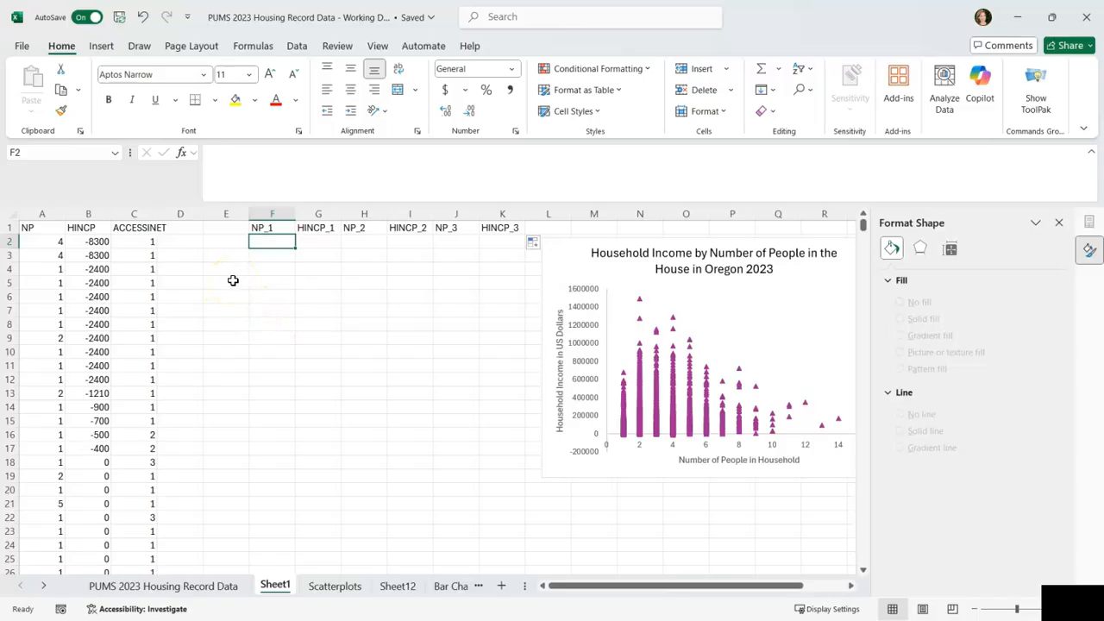
type("=")
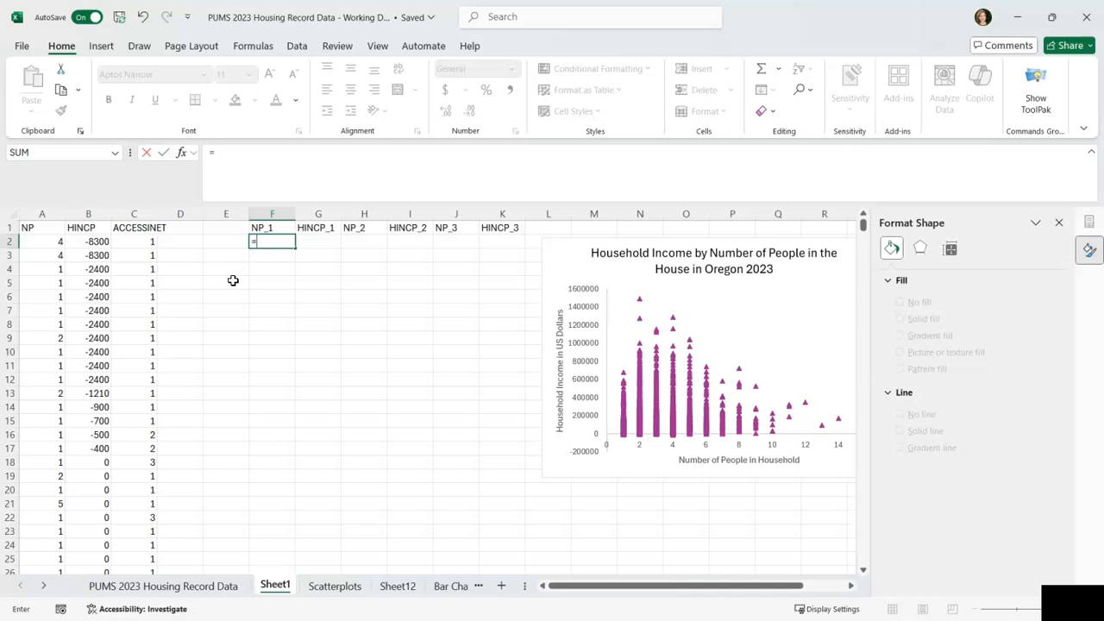
type("FILTER(")
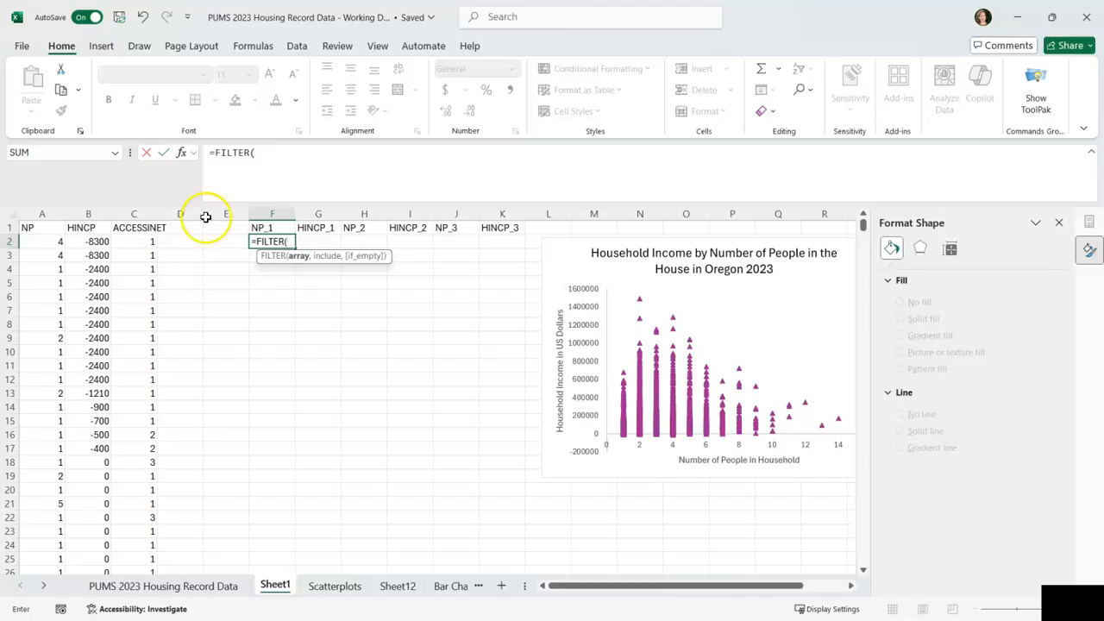
left_click(55, 211)
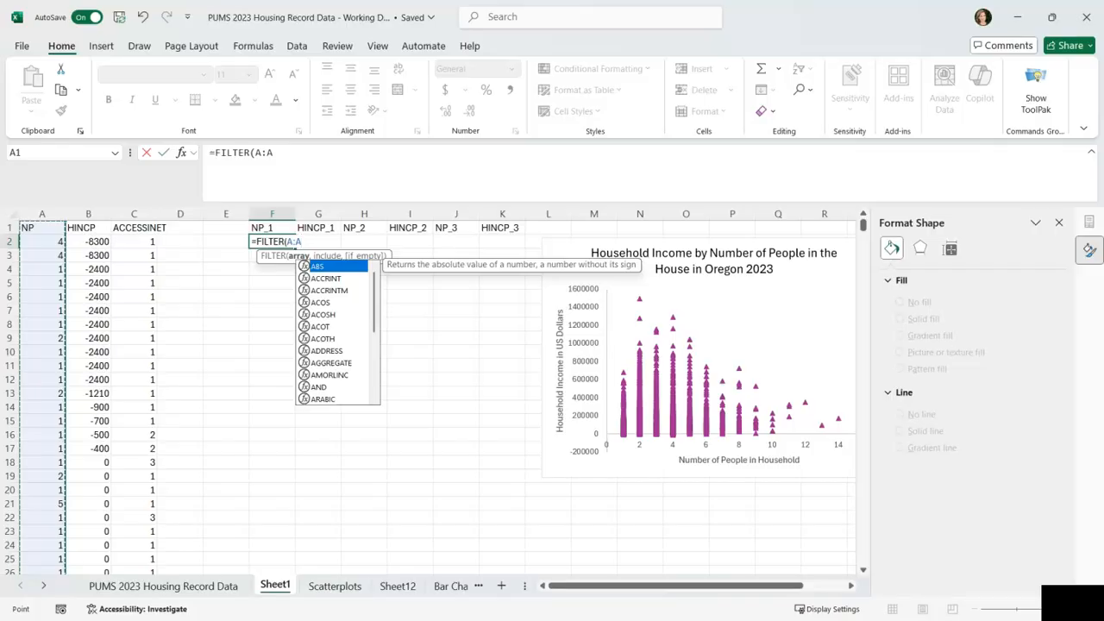
type(",")
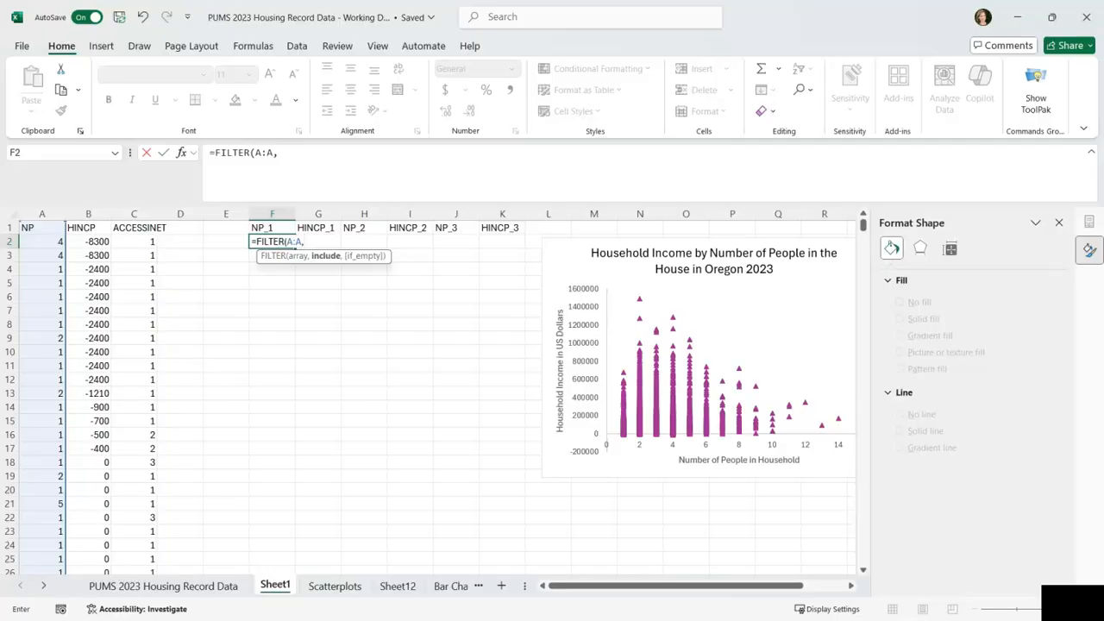
left_click(134, 214)
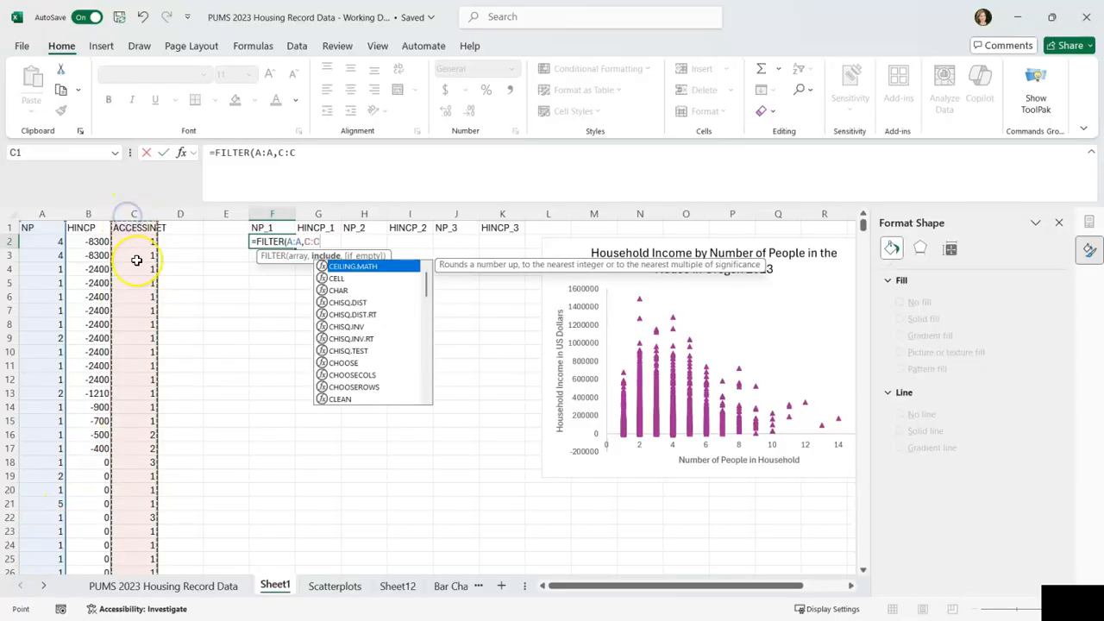
type("=1")
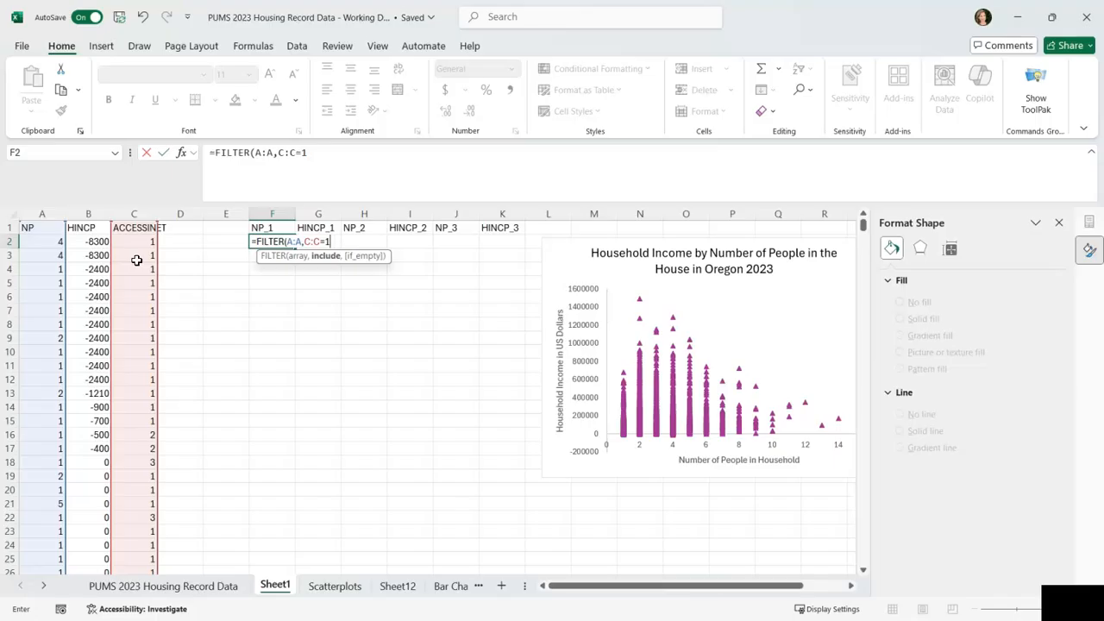
key("Return")
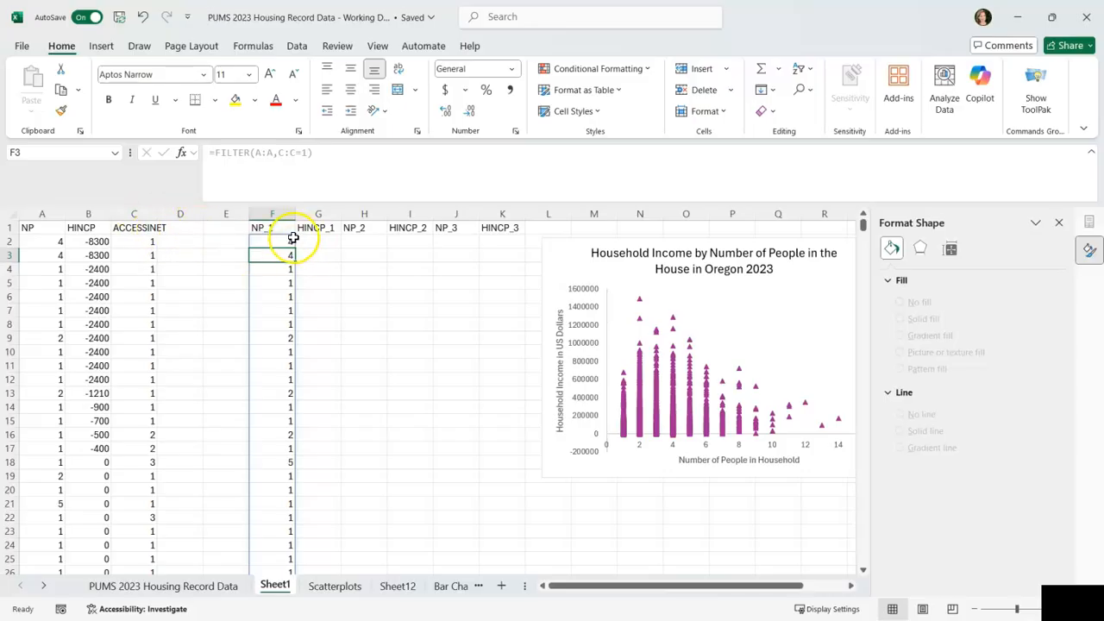
Step: Enter =FILTER(B:B, C:C=1) in cell G2 to list the household incomes whose ACCESSINET value is 1
left_click(325, 239)
left_click(291, 238)
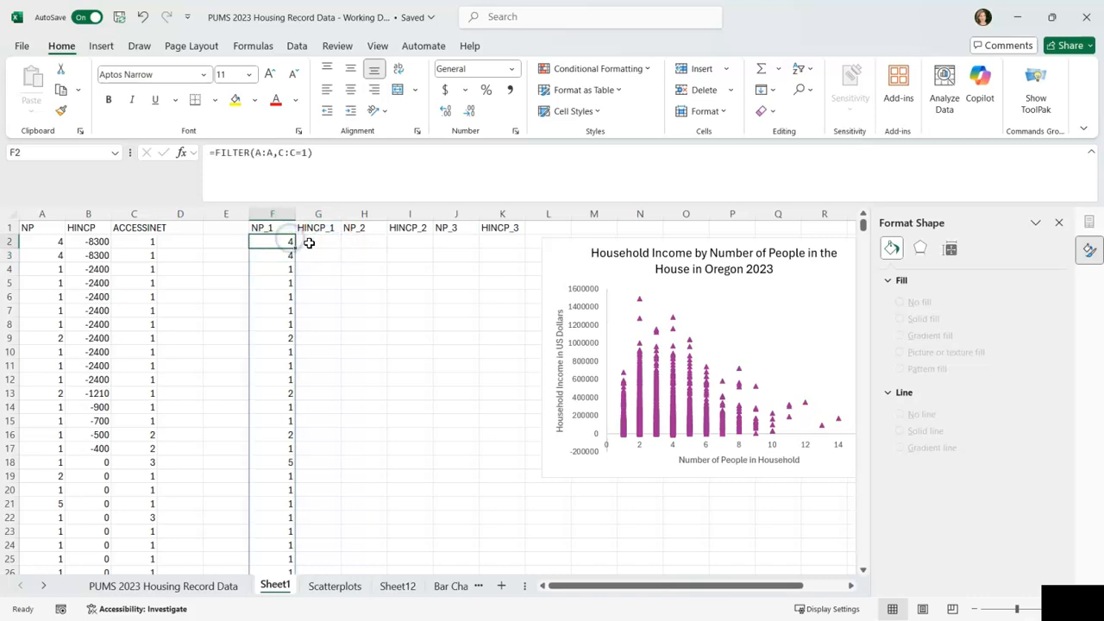
left_click(306, 238)
type("=FIL")
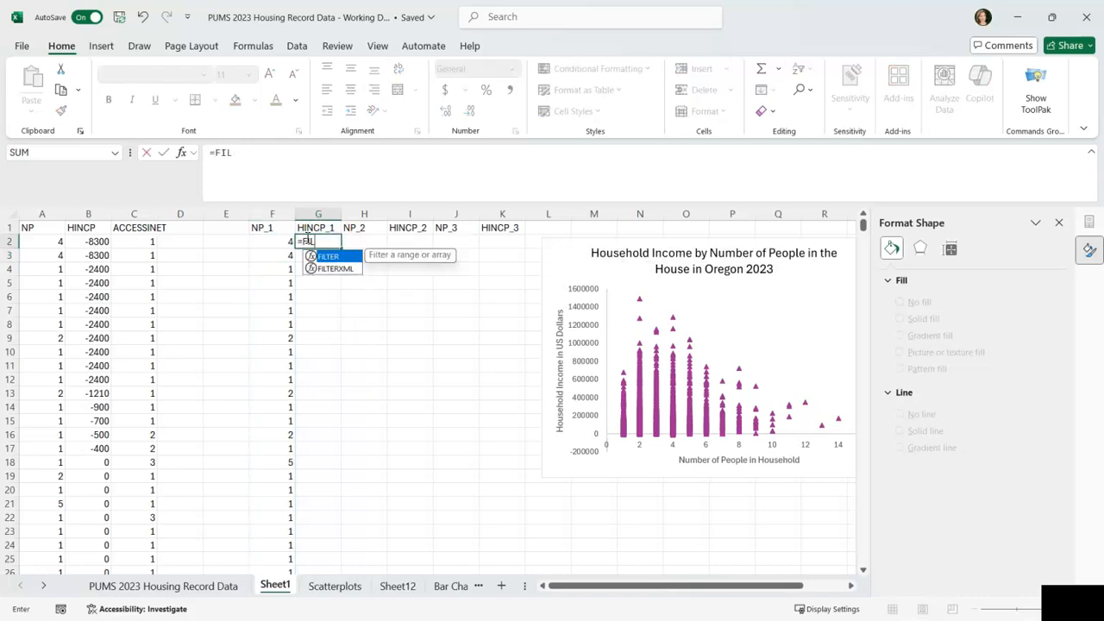
type("TER(")
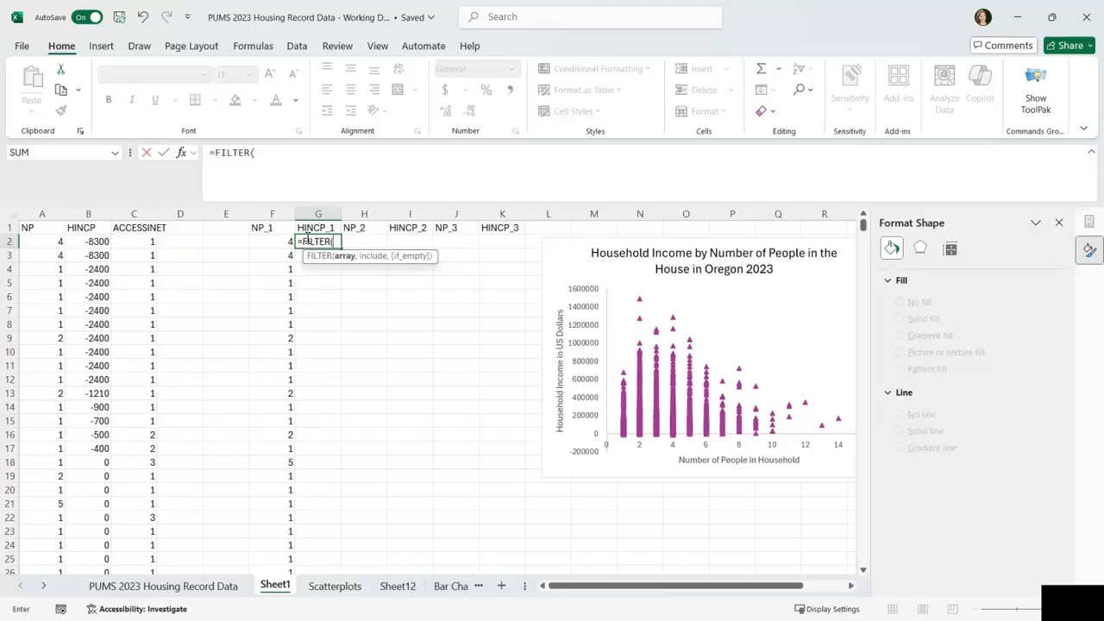
left_click(90, 213)
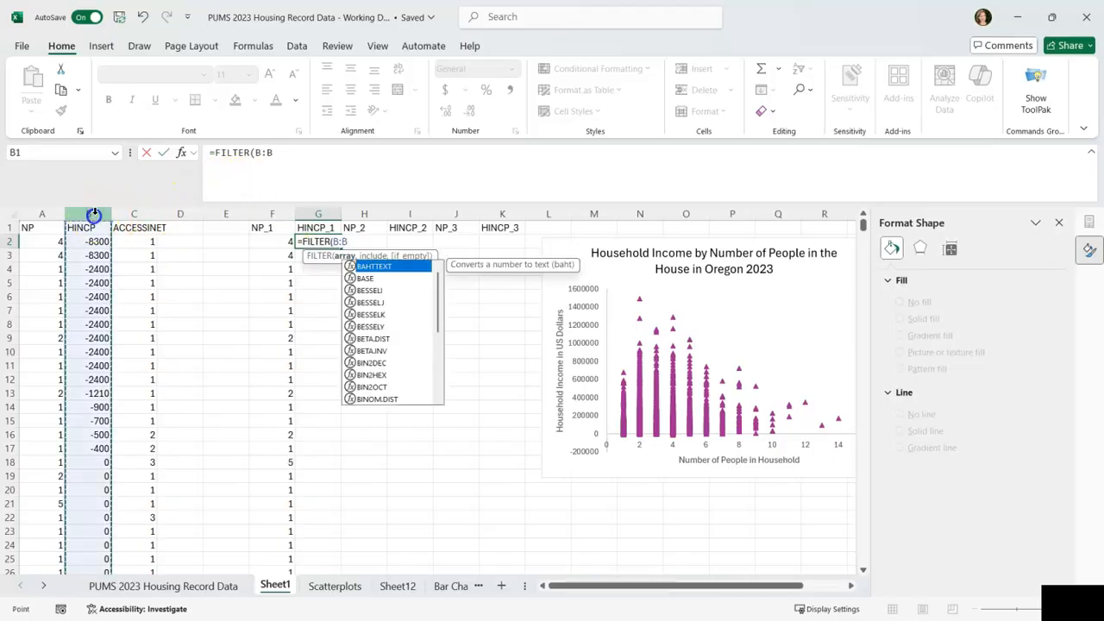
type(",")
left_click(134, 213)
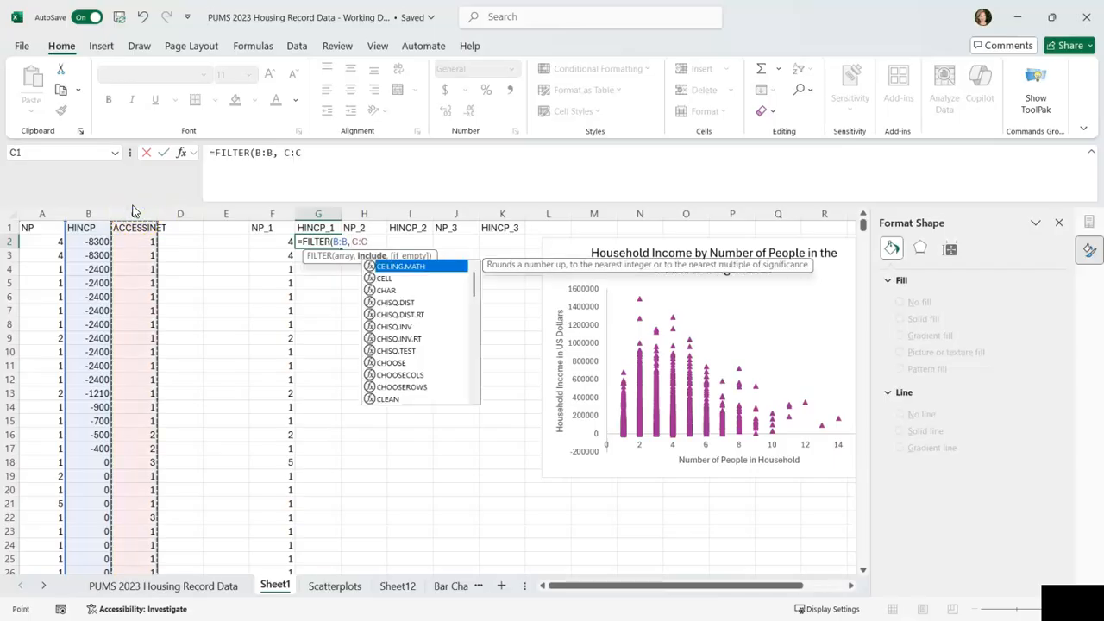
type("=1")
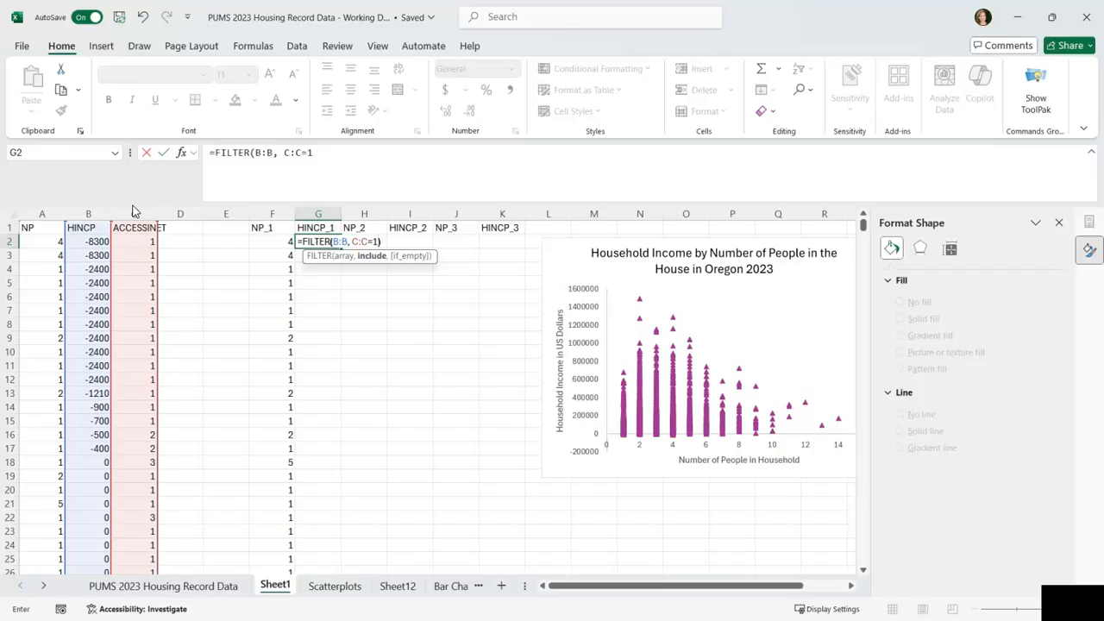
key("Return")
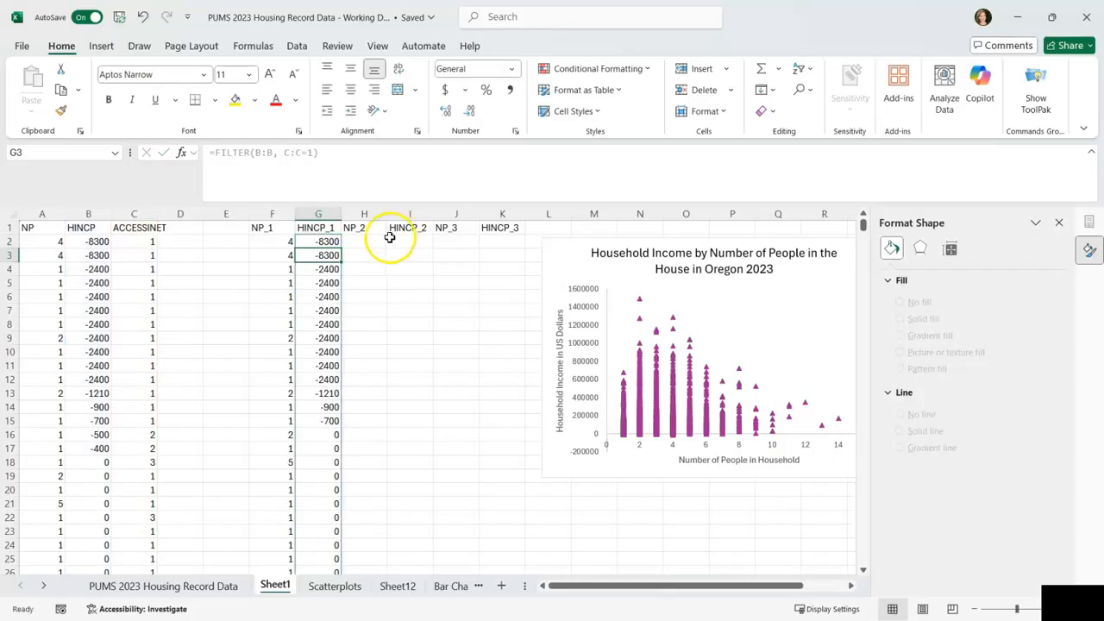
Step: Enter =FILTER(A:A, C:C=2) in cell H2 to list the household sizes whose ACCESSINET value is 2
left_click(371, 241)
type("=")
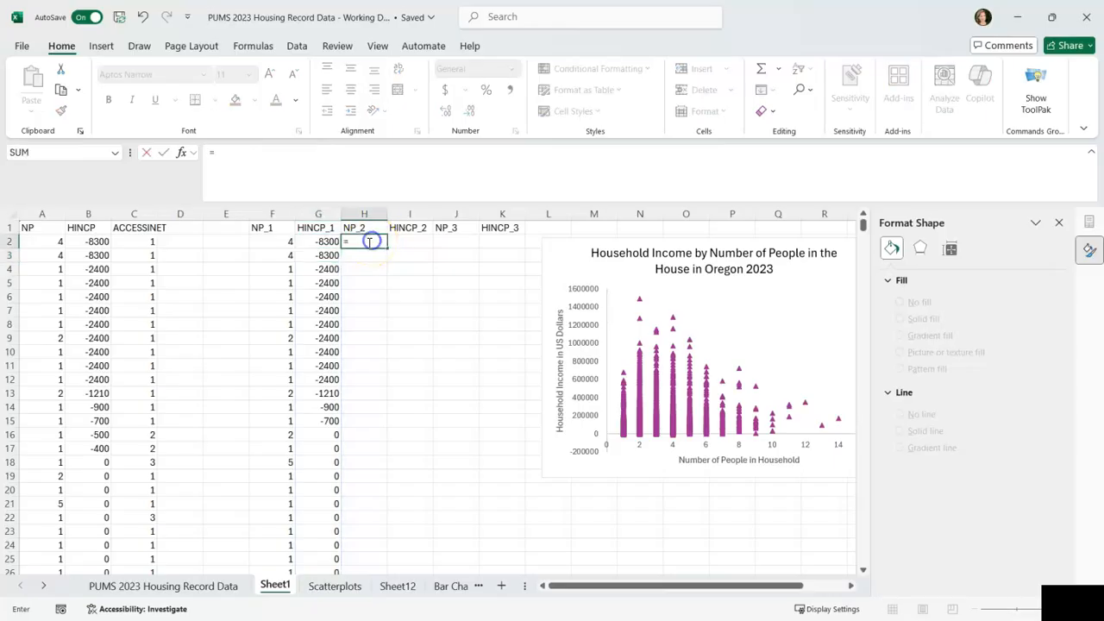
type("FILTE")
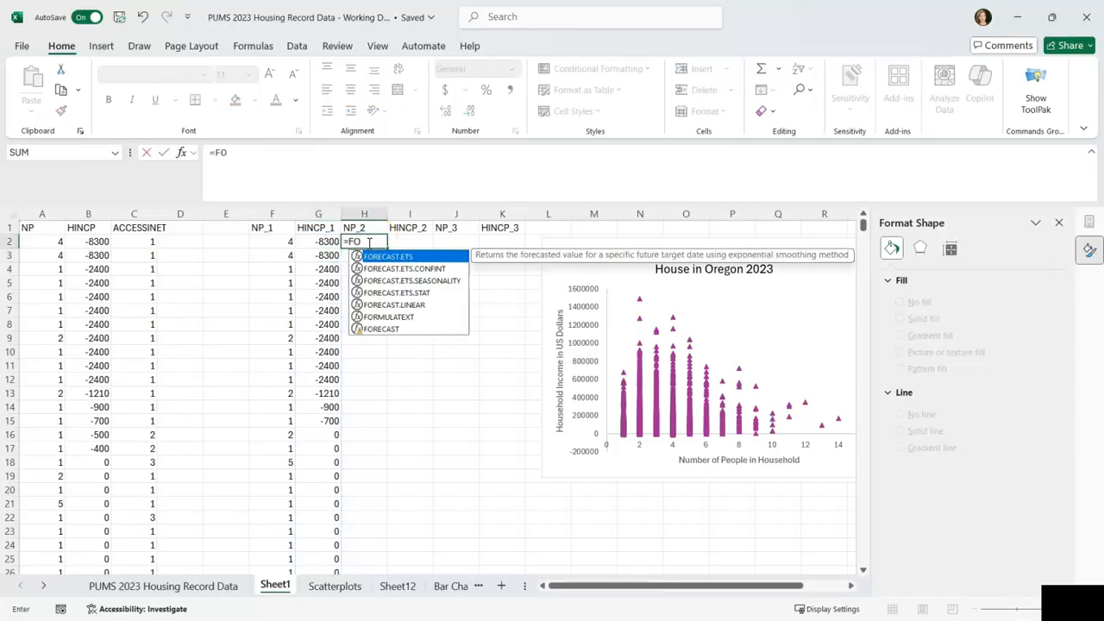
type("R(")
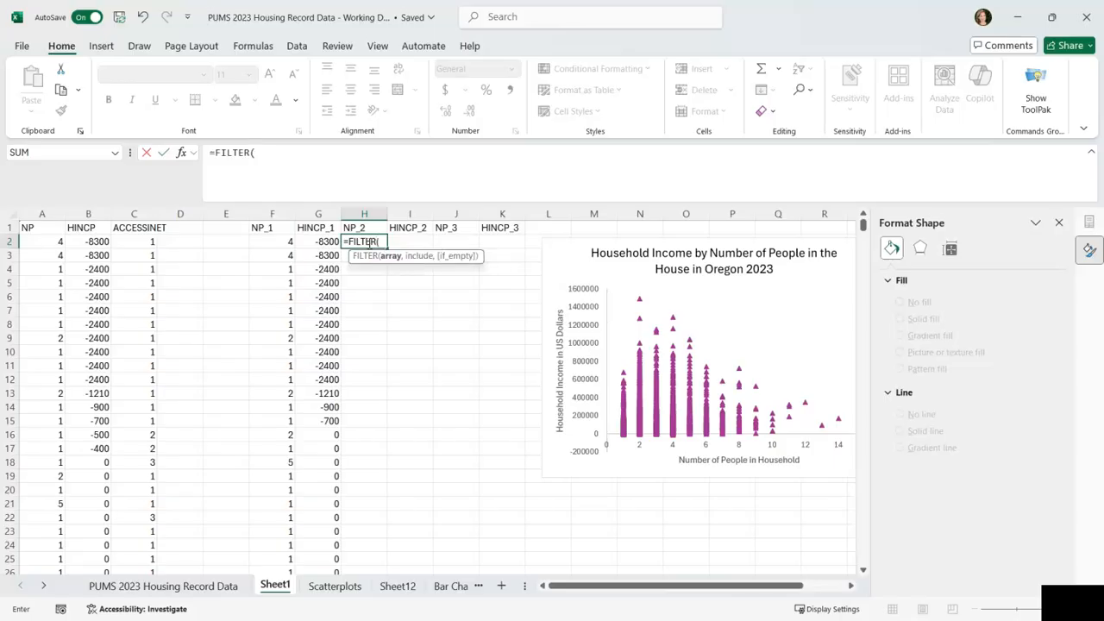
left_click(44, 213)
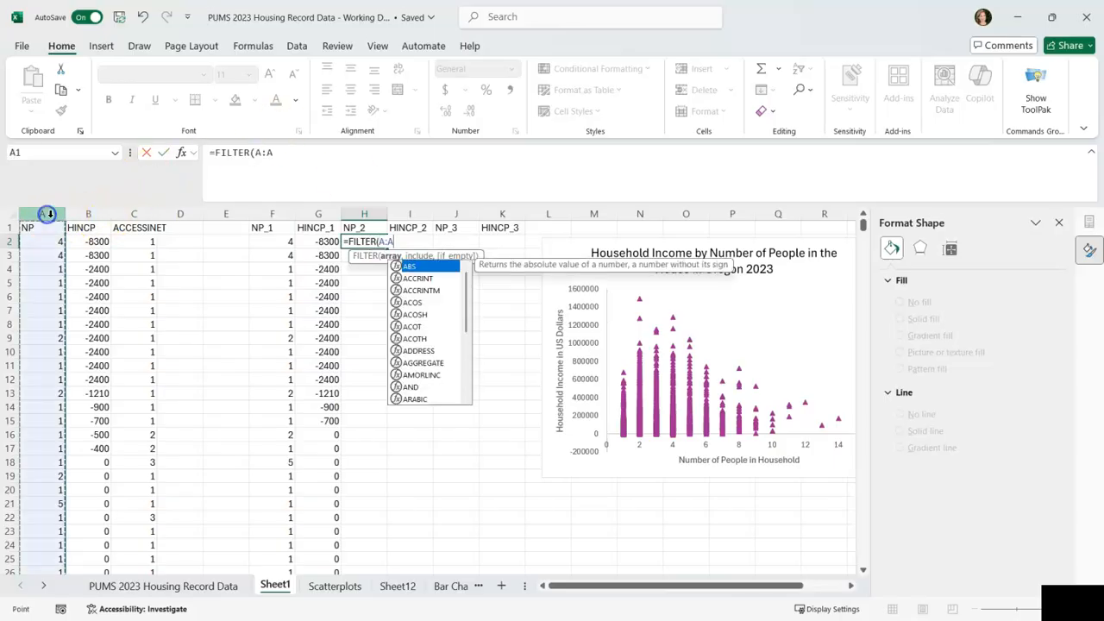
type(",")
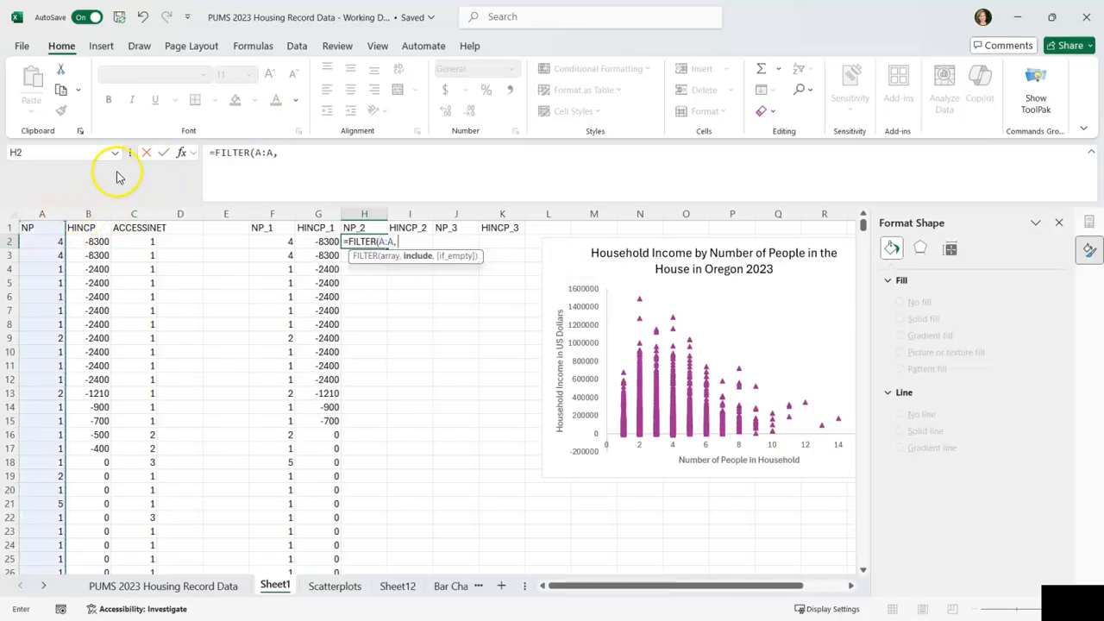
left_click(148, 212)
type("=")
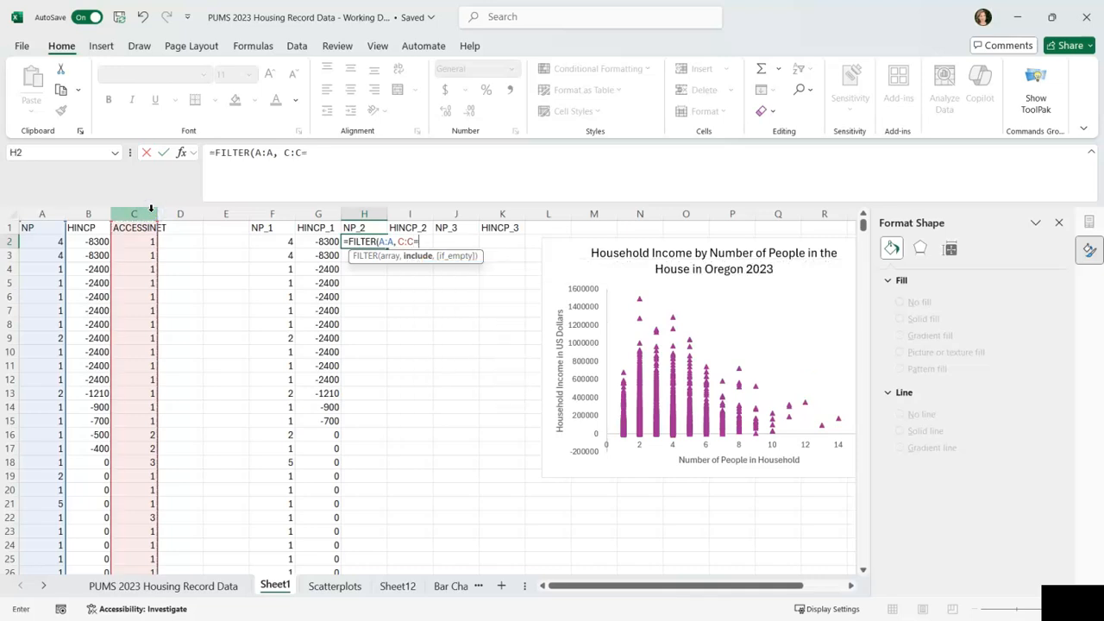
type("2)")
Step: Enter =FILTER(B:B,C:C=2) in cell I2 to list the household incomes whose ACCESSINET value is 2
left_click(431, 246)
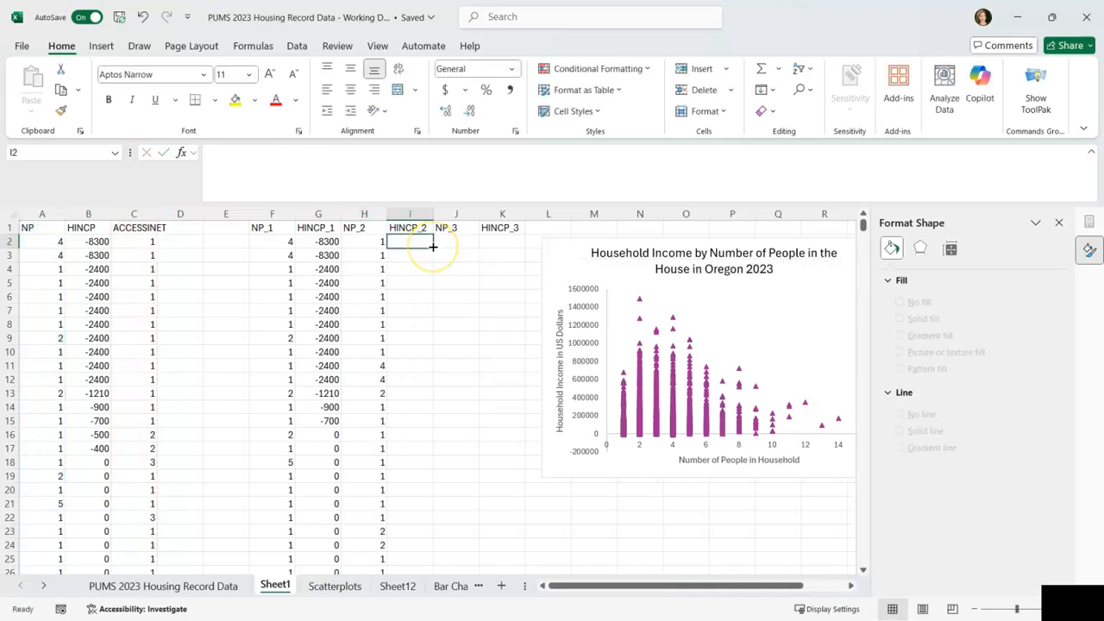
type("+")
key("BackSpace")
type("=FIL")
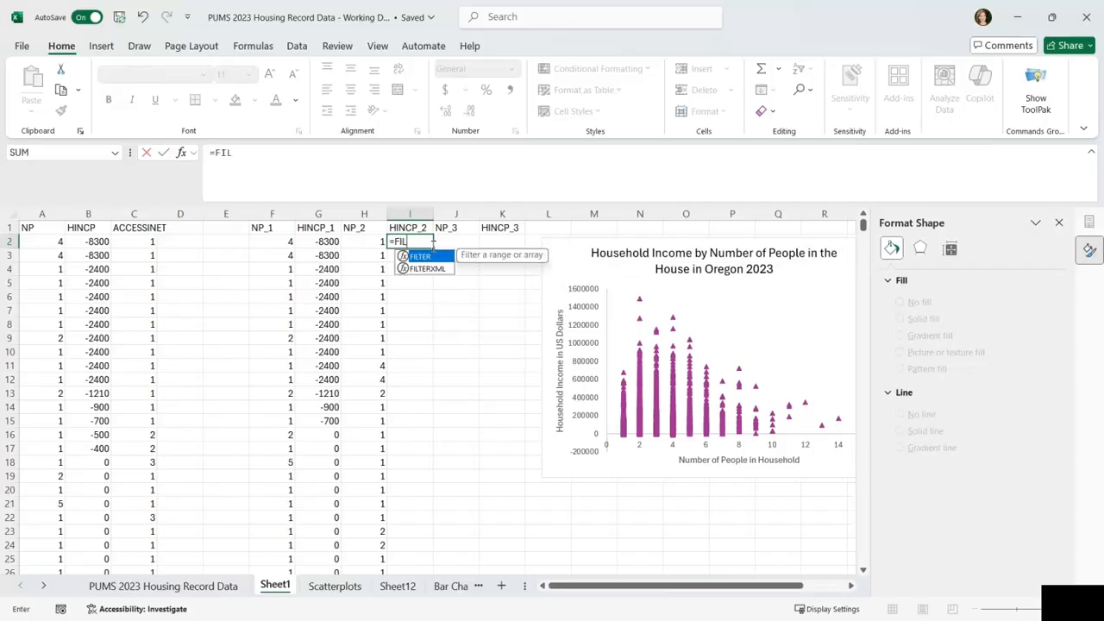
type("TER(")
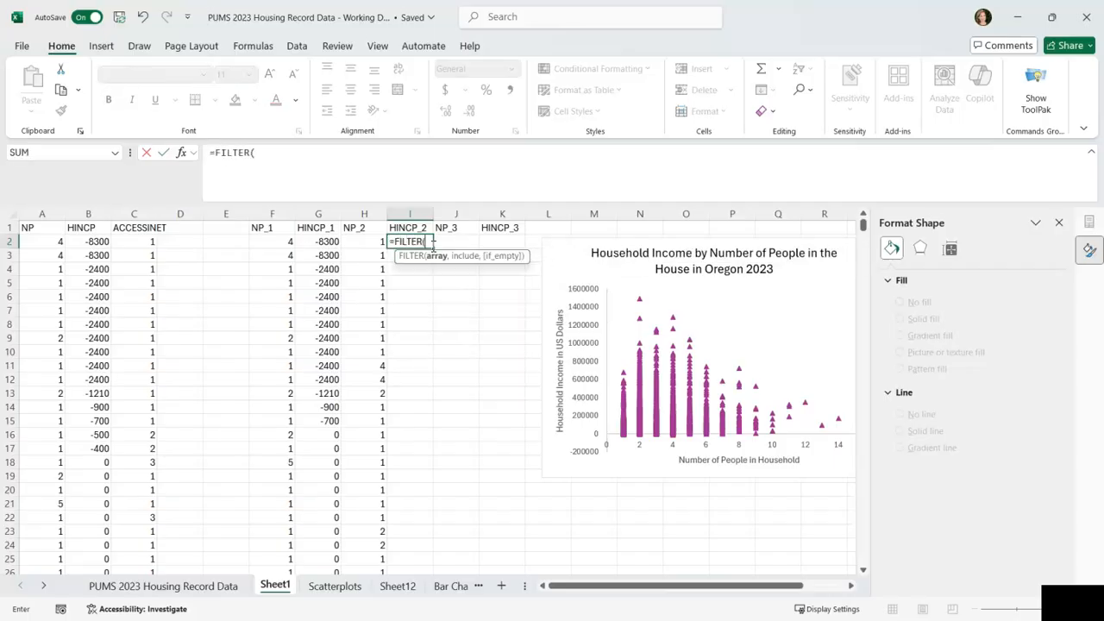
left_click(85, 215)
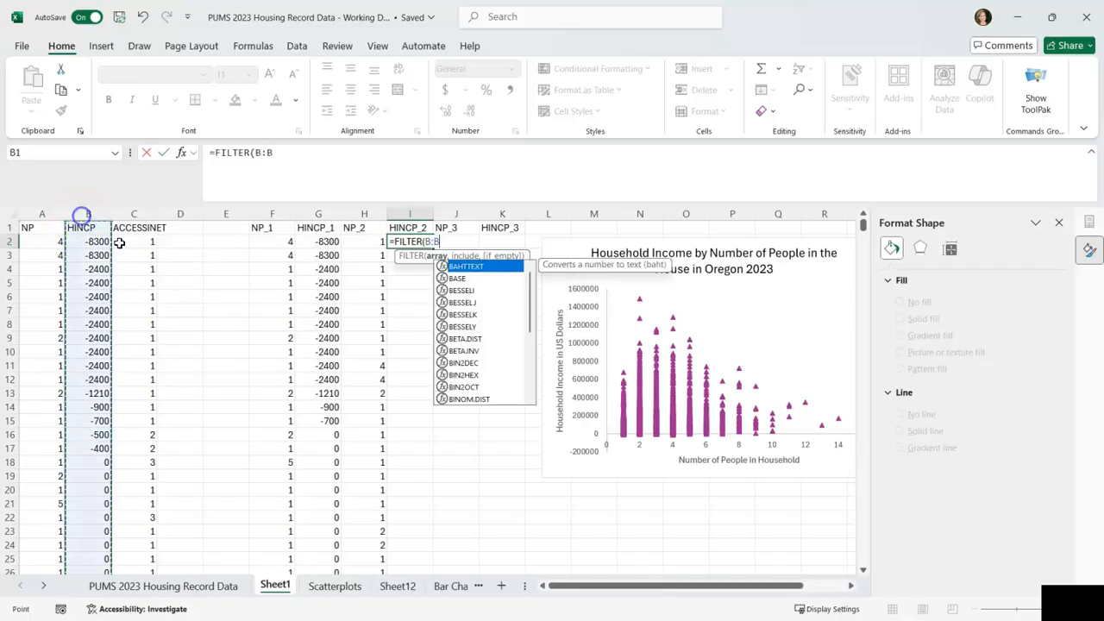
type(",")
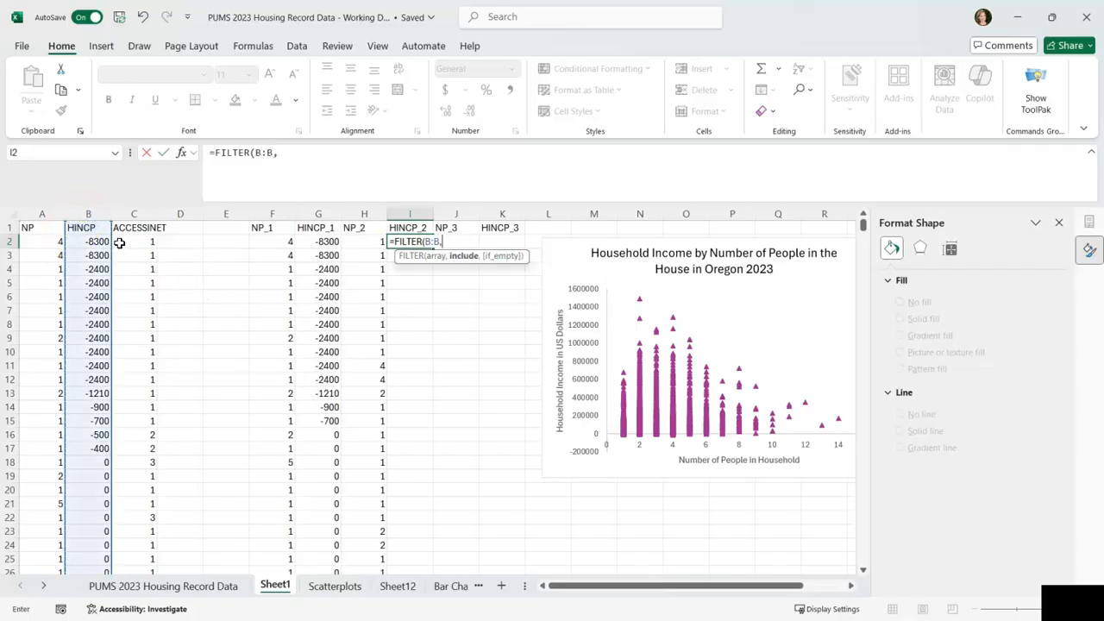
left_click(155, 215)
type("=2)")
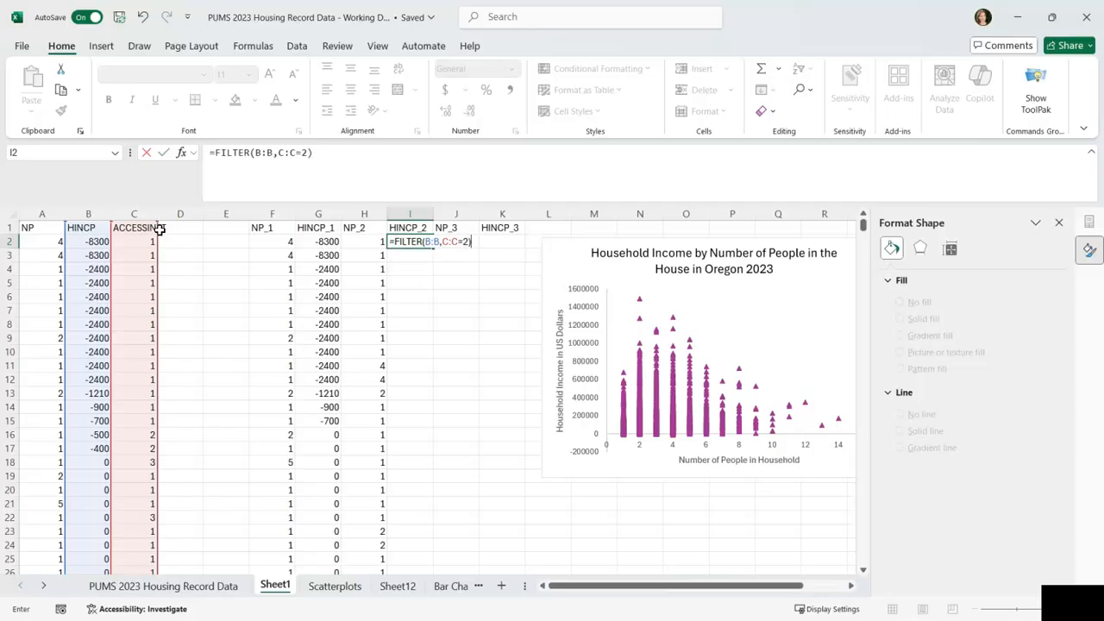
key("Return")
Step: Enter =FILTER(A:A,C:C=3) in cell J2 to list the household sizes whose ACCESSINET value is 3
left_click(454, 242)
type("=FILTER")
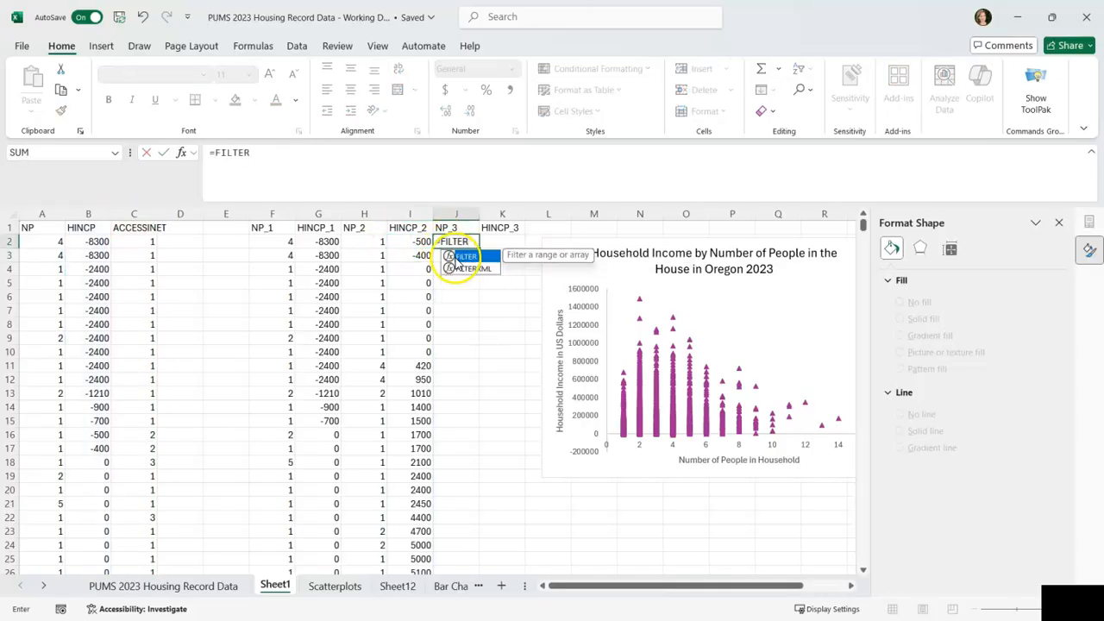
type("(")
left_click(39, 215)
type(",")
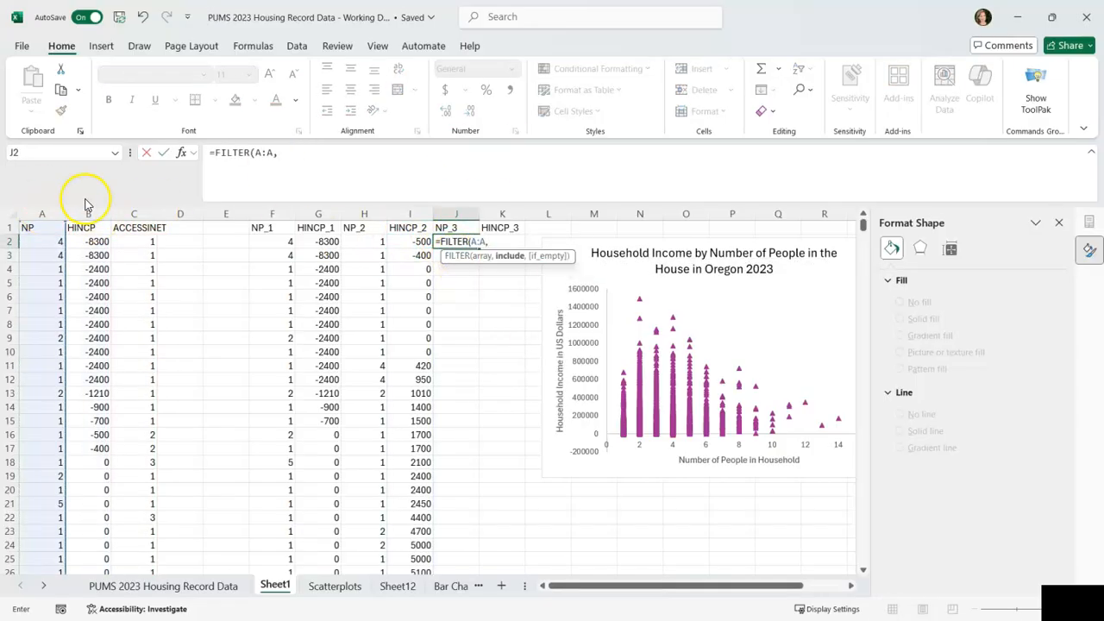
left_click(134, 214)
type("=3)")
Step: Enter =FILTER(B:B,C:C=3) in cell K2 to list the household incomes whose ACCESSINET value is 3
left_click(507, 242)
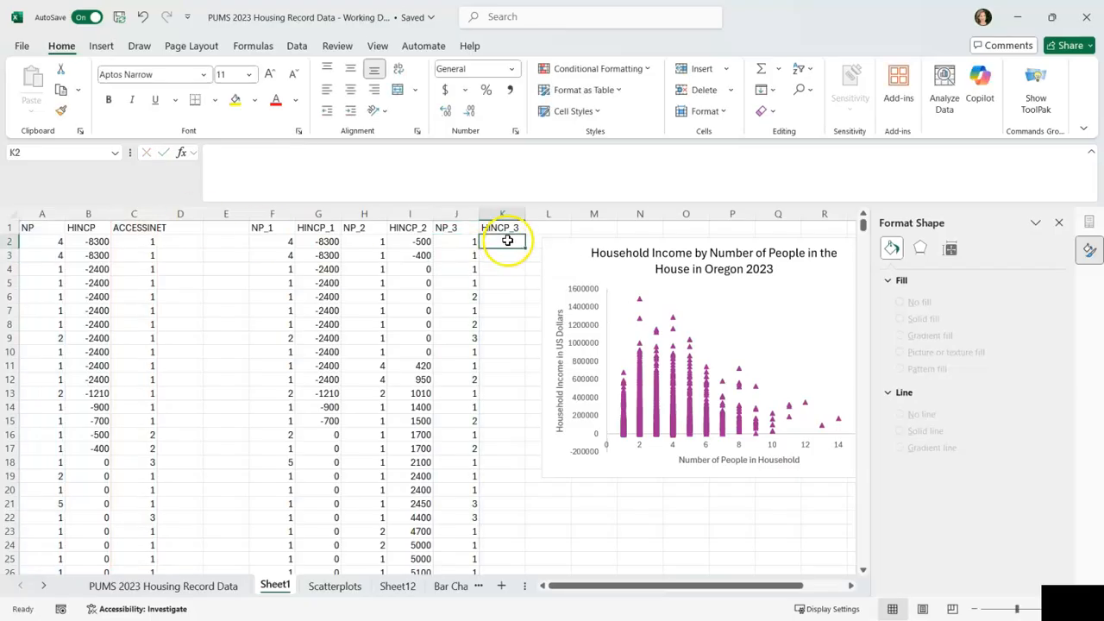
type("=FILTER(")
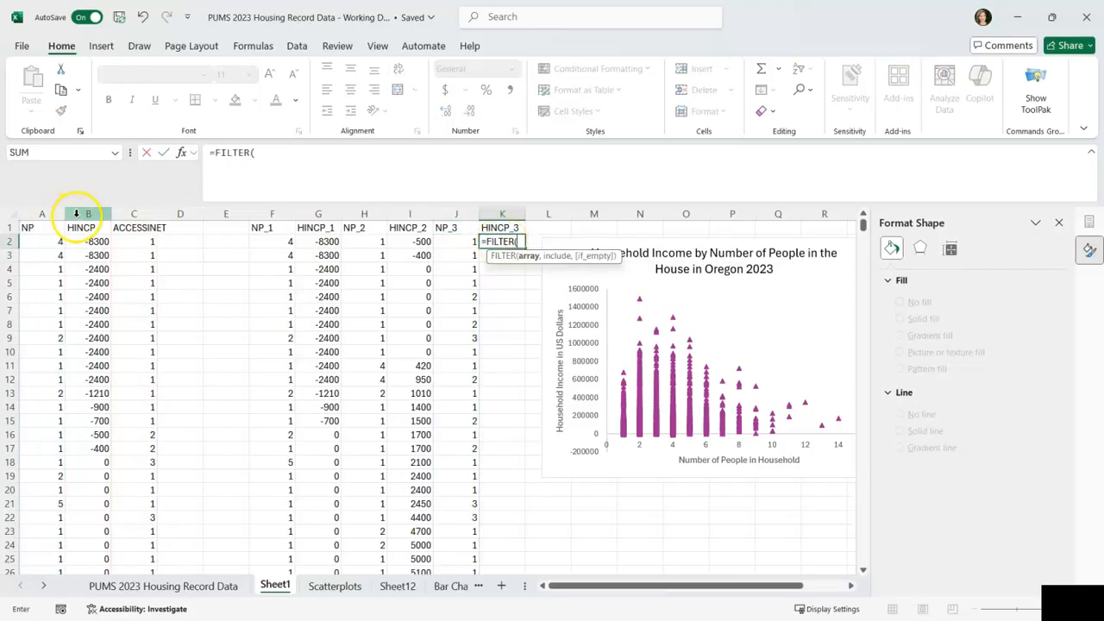
left_click(76, 215)
type(",")
left_click(138, 214)
type("=3)")
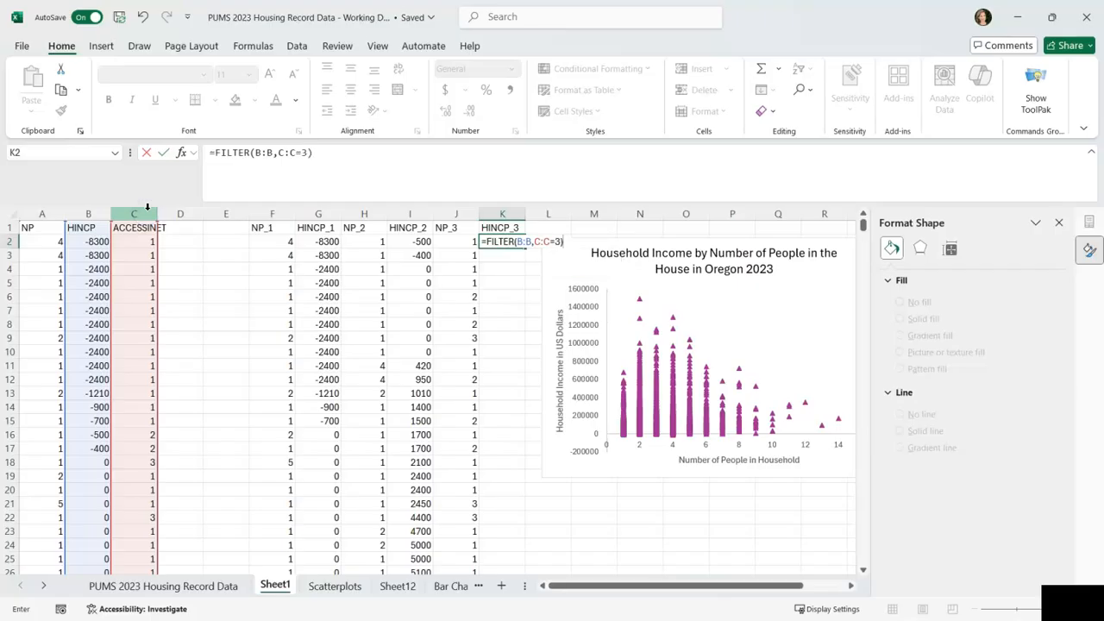
key("Return")
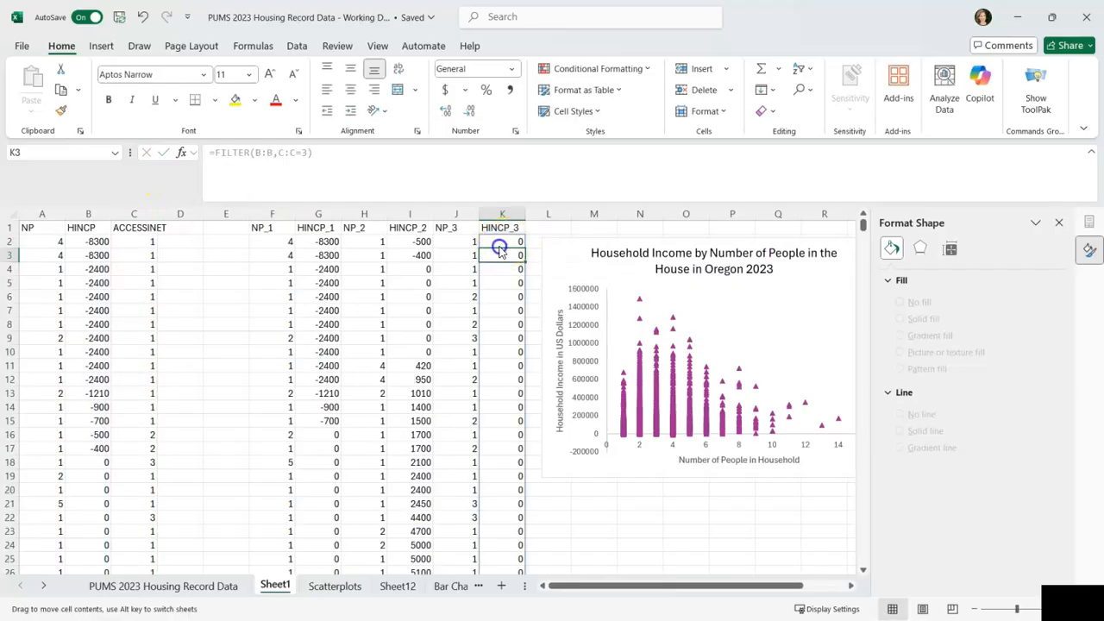
left_click(409, 311)
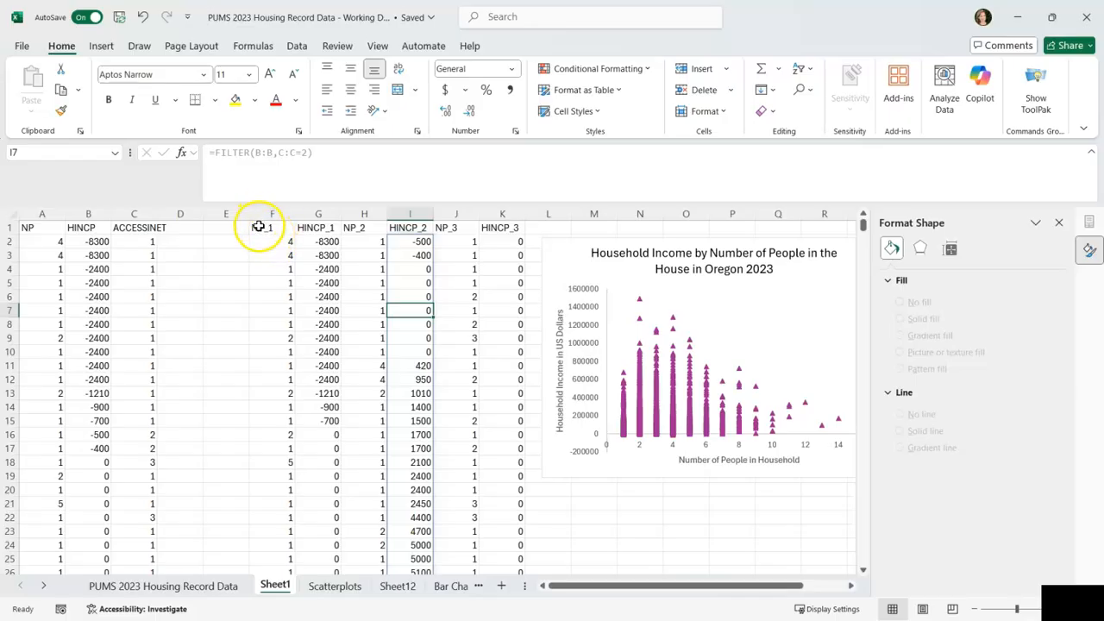
Step: Insert a scatter chart from columns F and G and move it clear of those two columns
left_click(274, 214)
left_click_drag(274, 213, 313, 215)
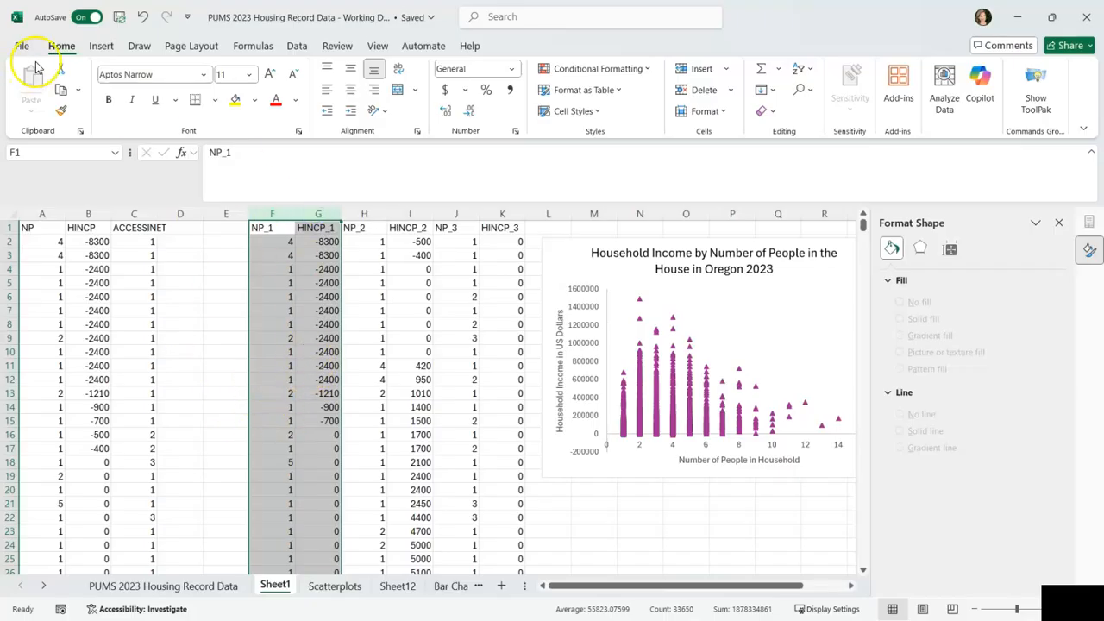
left_click(101, 48)
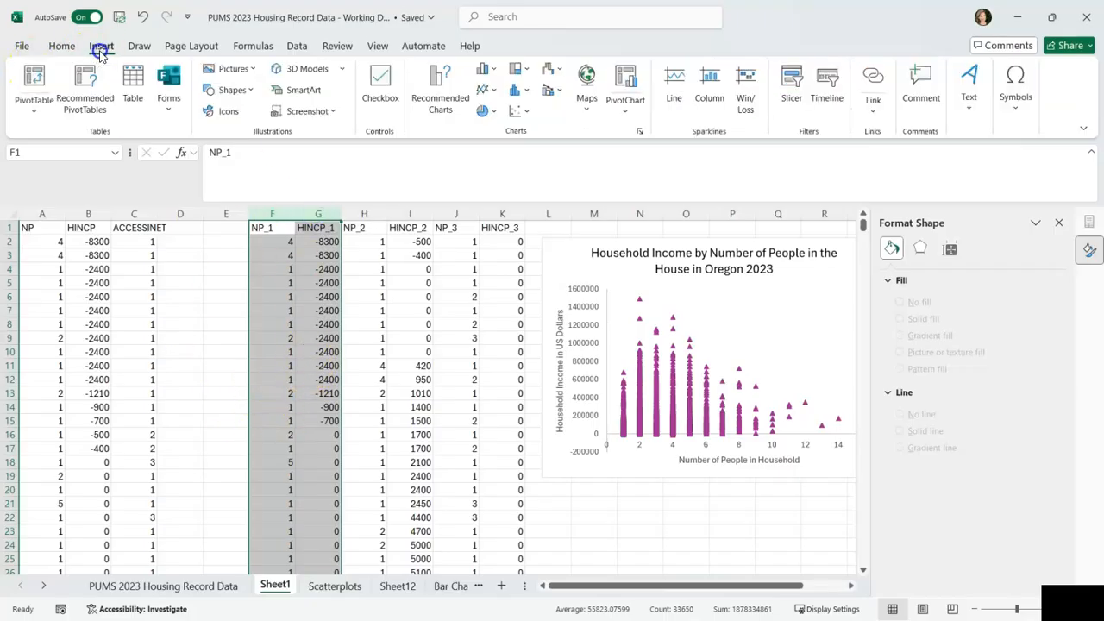
left_click(518, 113)
left_click(525, 163)
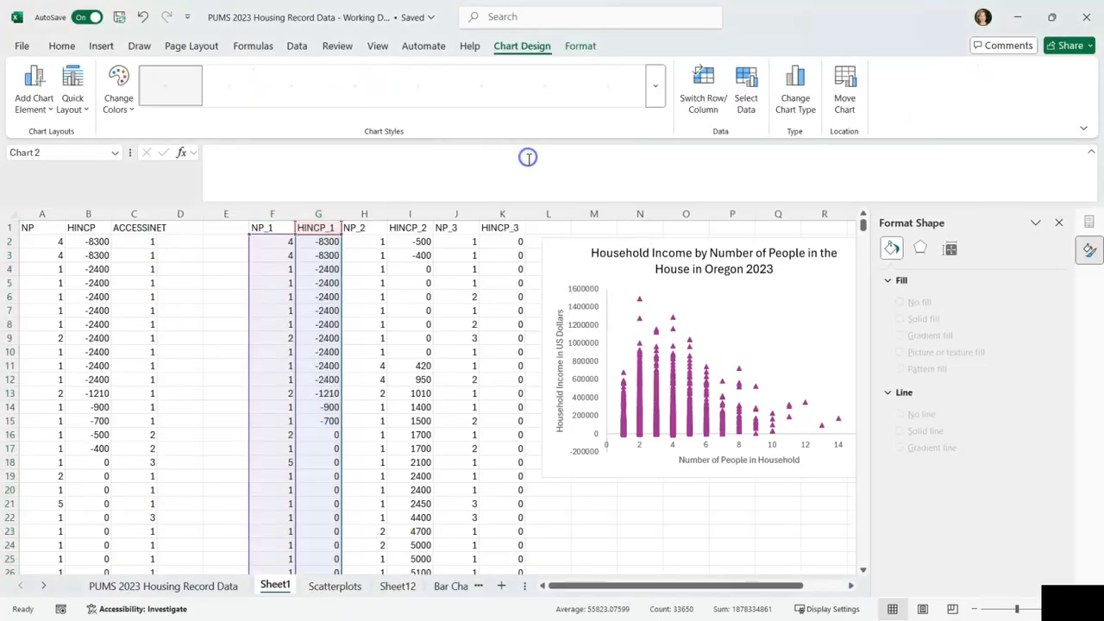
left_click_drag(347, 317, 456, 274)
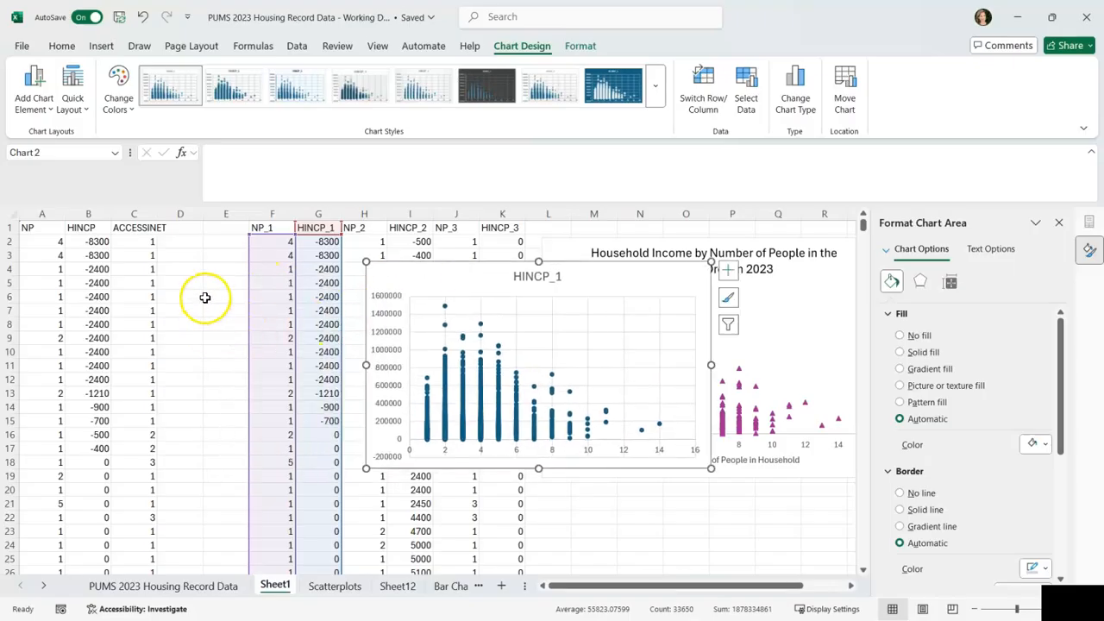
Step: Rename the HINCP_1 header in cell G1 to "Yes, Pay" so the chart series carries that name
left_click(317, 229)
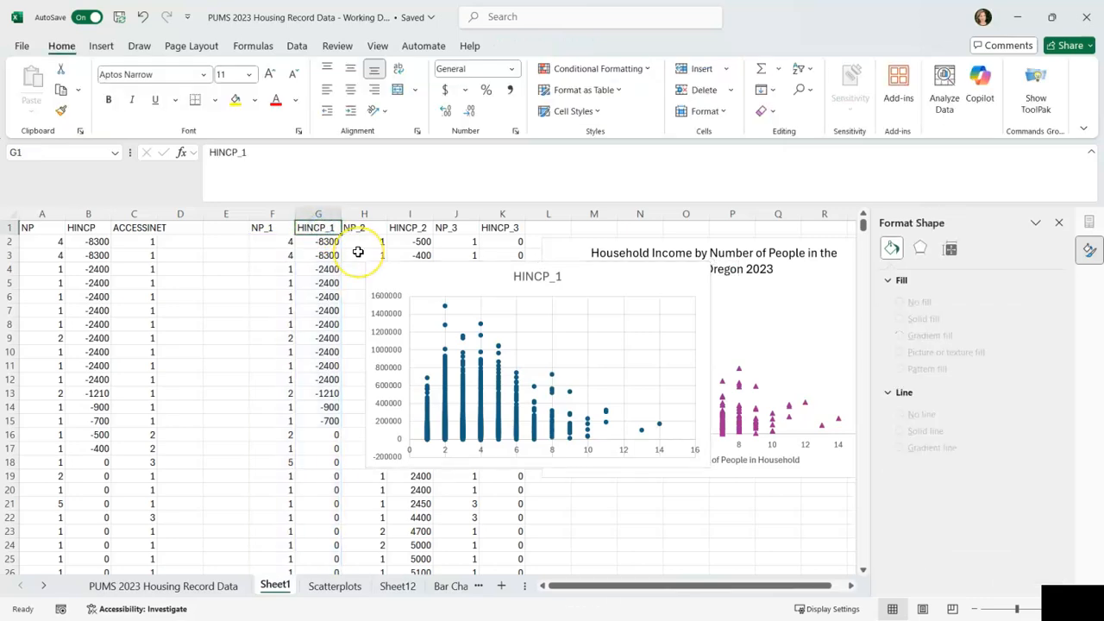
type("Yes")
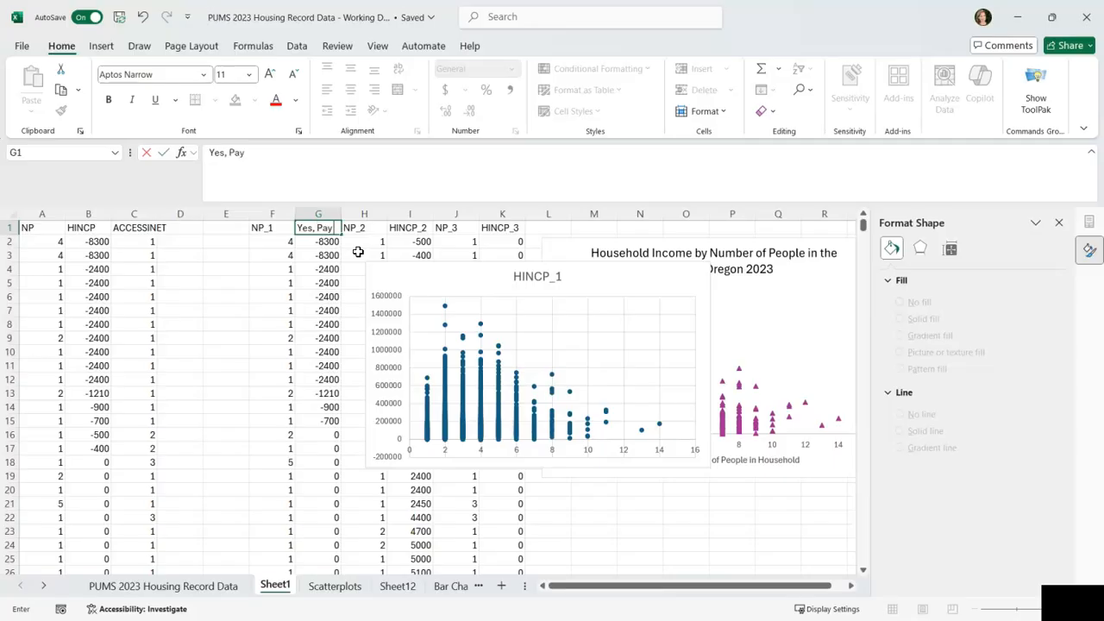
type(", Pay")
key("Return")
Step: Add a second data series to the new scatter chart, named from cell I1, with X values from H2:H405
left_click(460, 352)
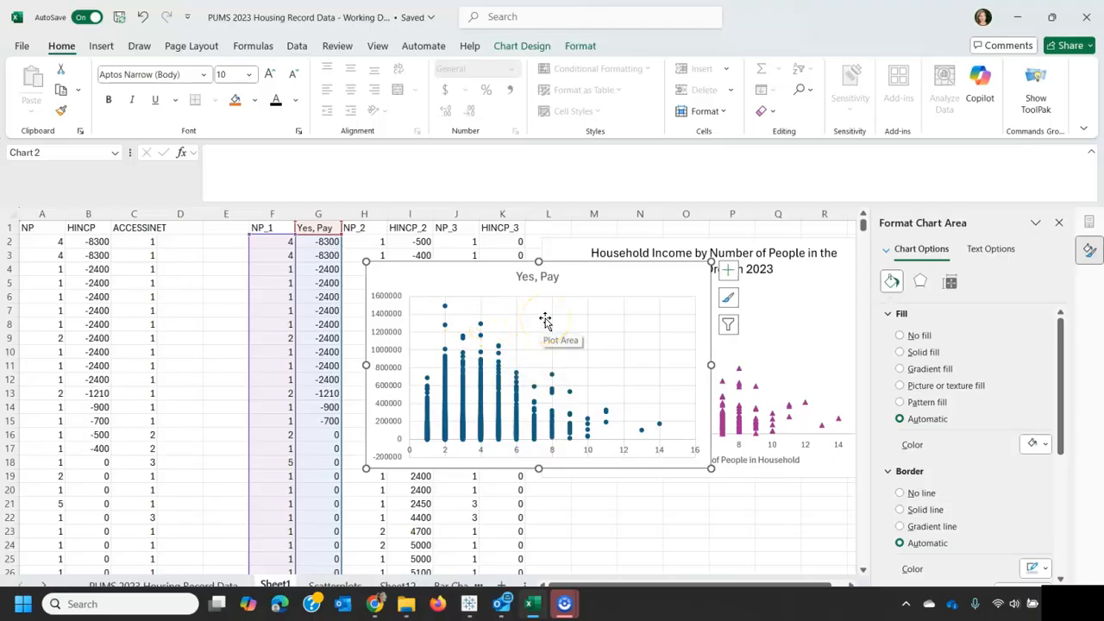
left_click(526, 47)
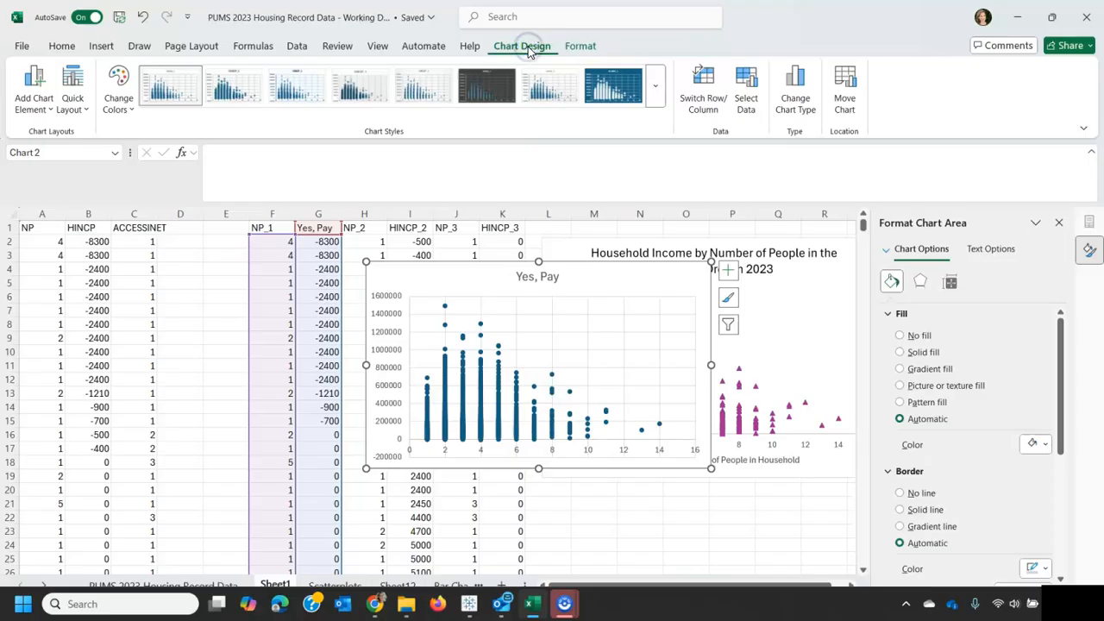
left_click(742, 89)
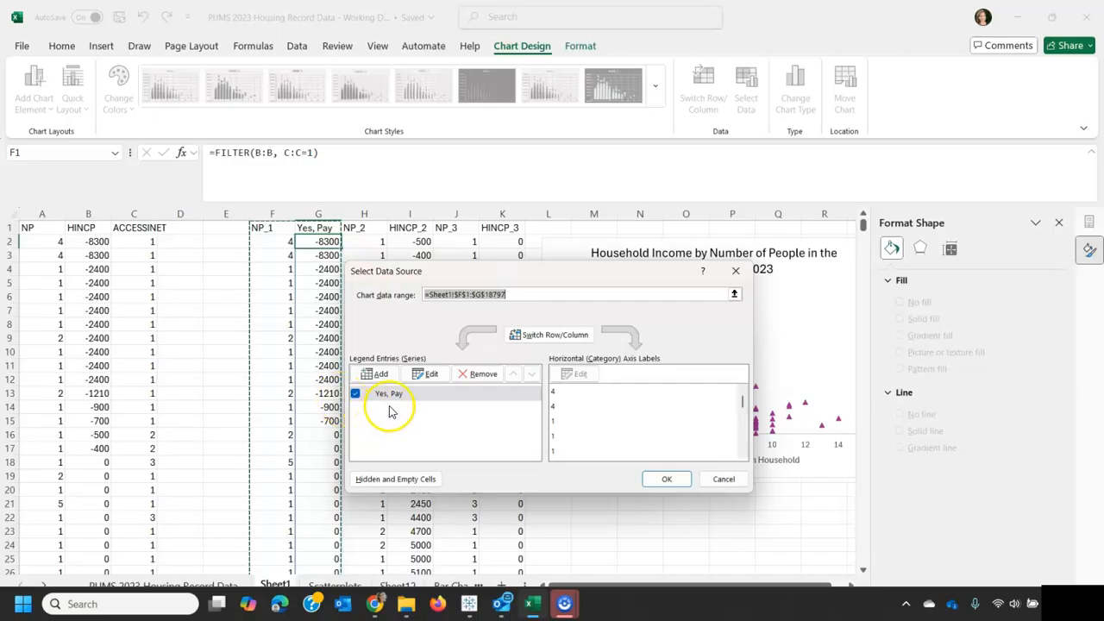
left_click(376, 373)
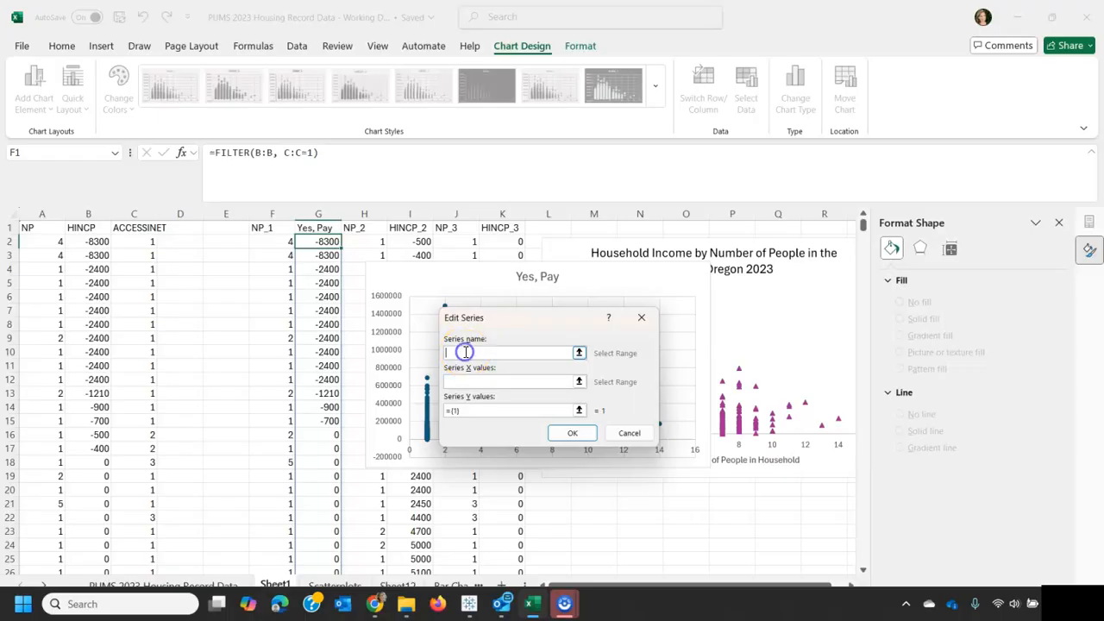
left_click(416, 225)
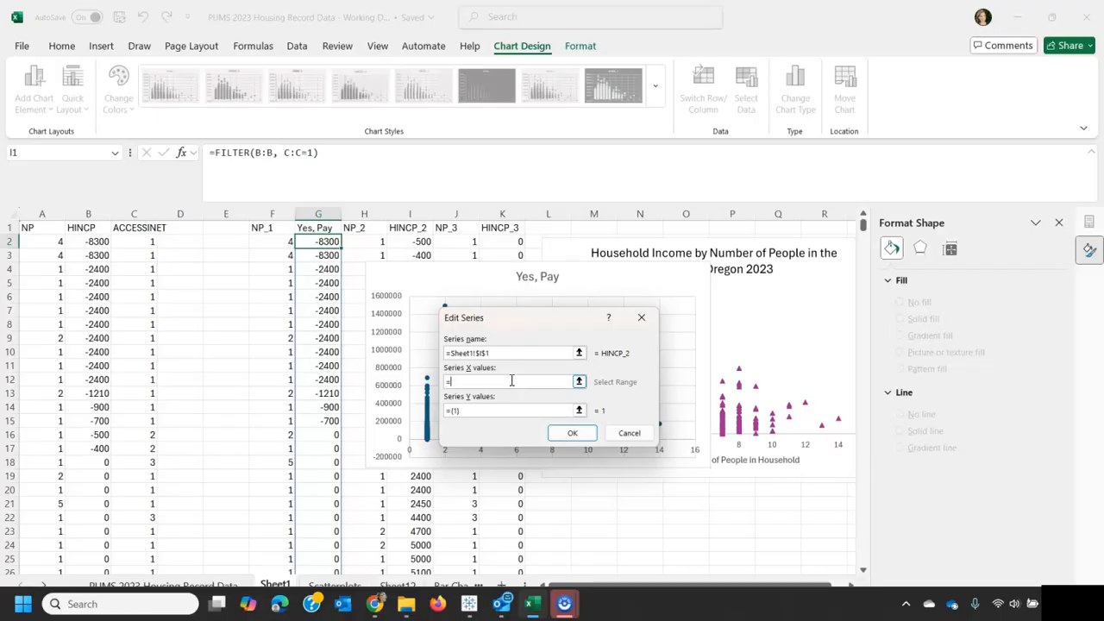
left_click_drag(362, 241, 377, 395)
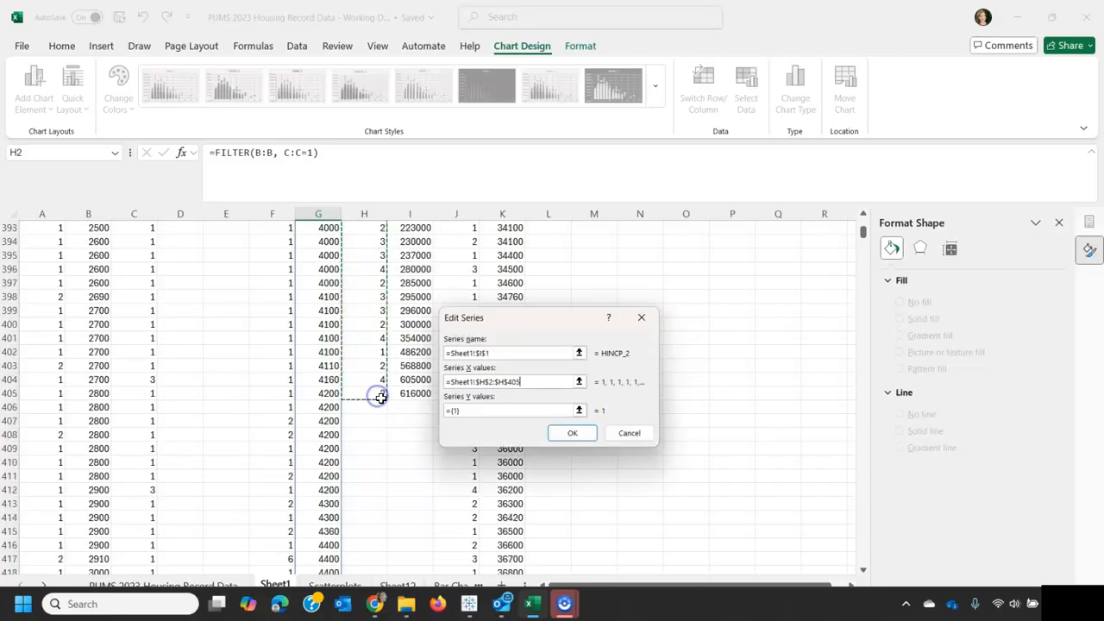
Step: Set the second series' Y values to I2:I405 and apply the new series to the chart
left_click(515, 410)
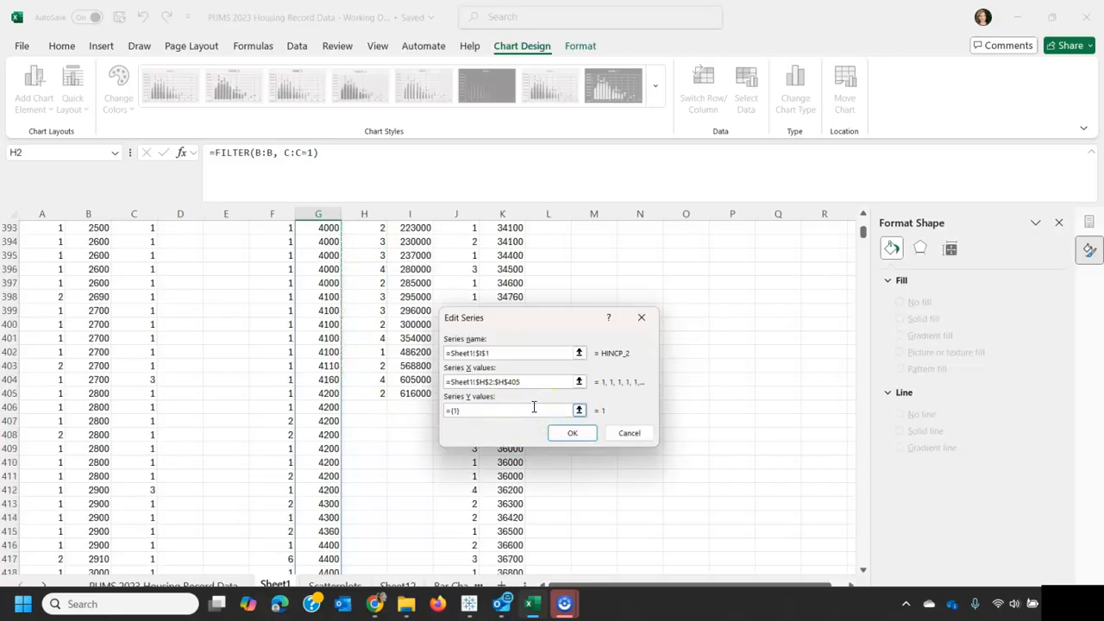
scroll(802, 414, "up", 10)
left_click_drag(861, 231, 857, 210)
left_click(420, 241)
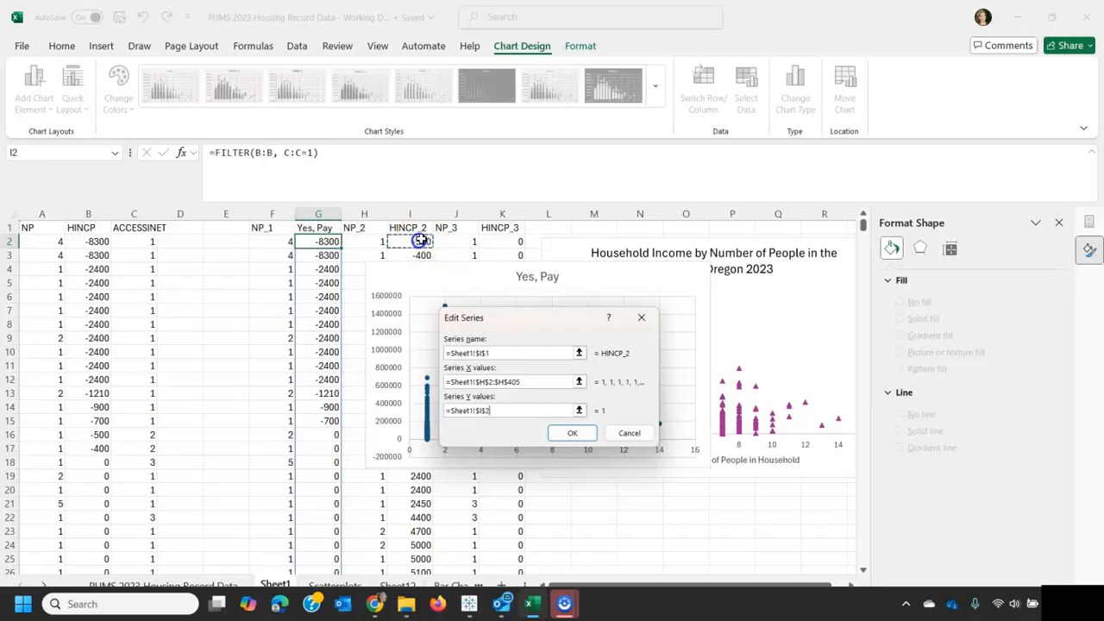
left_click(414, 242)
key("ctrl+shift+Down")
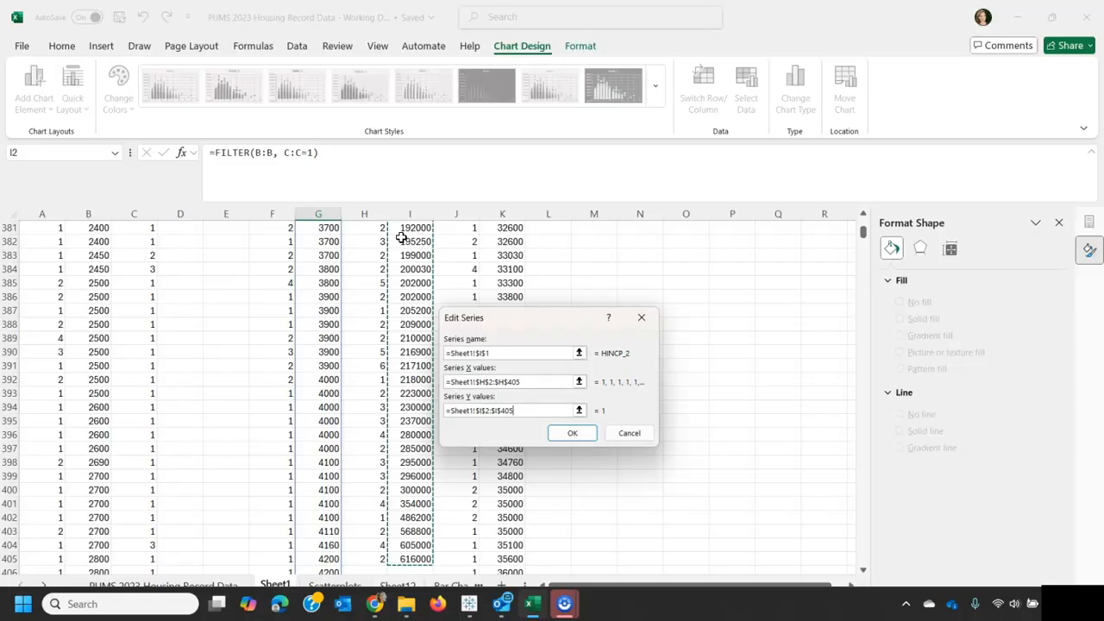
left_click(572, 433)
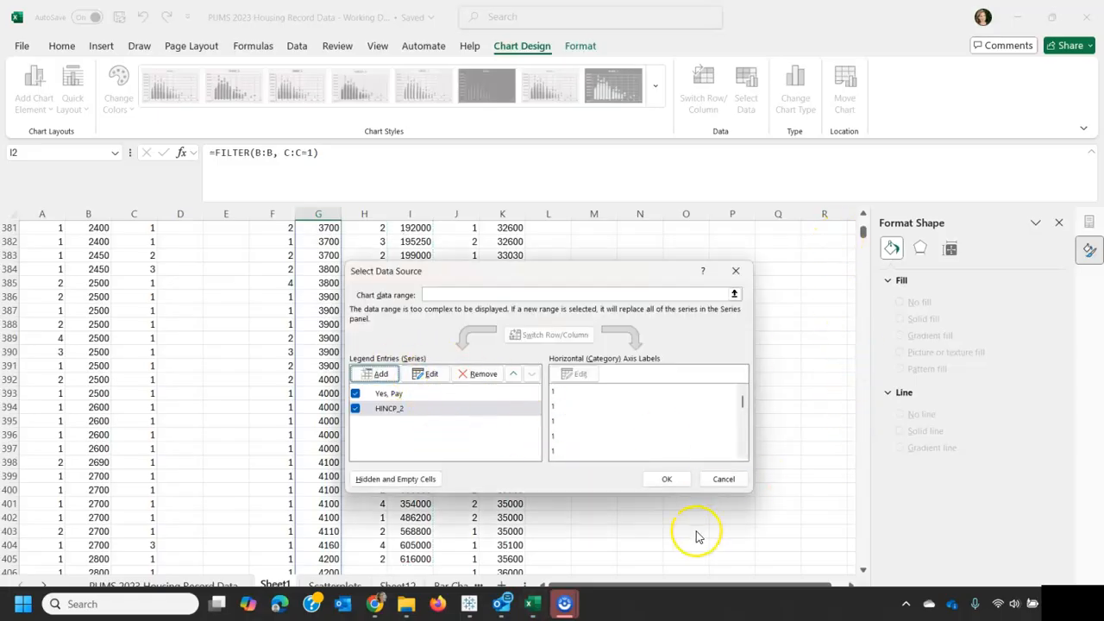
left_click(667, 478)
scroll(592, 451, "up", 11)
left_click_drag(864, 228, 859, 217)
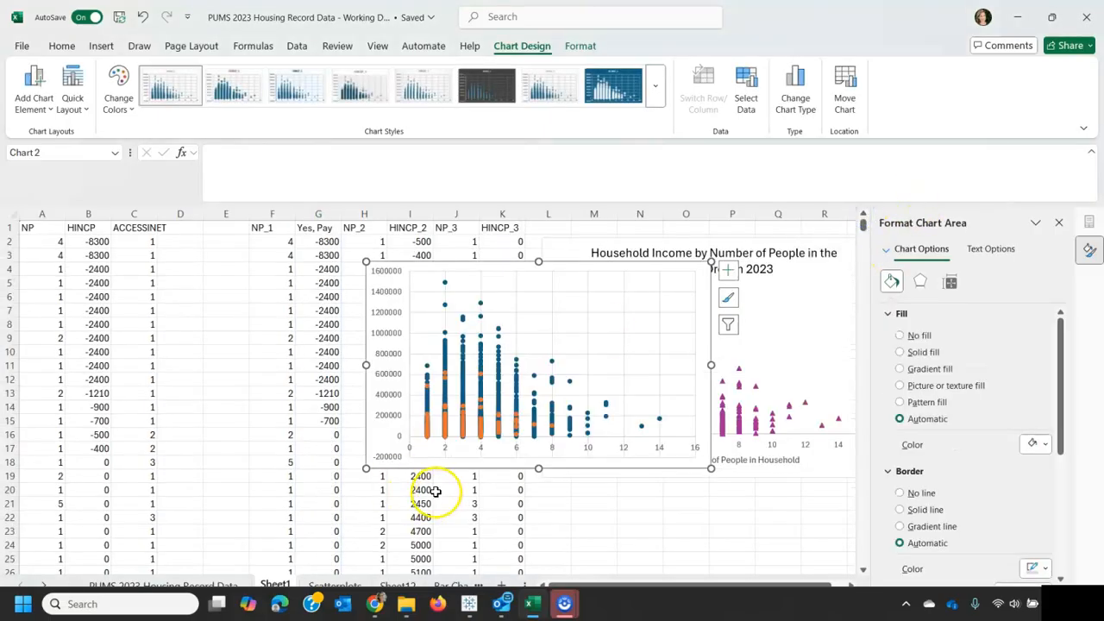
mouse_move(424, 441)
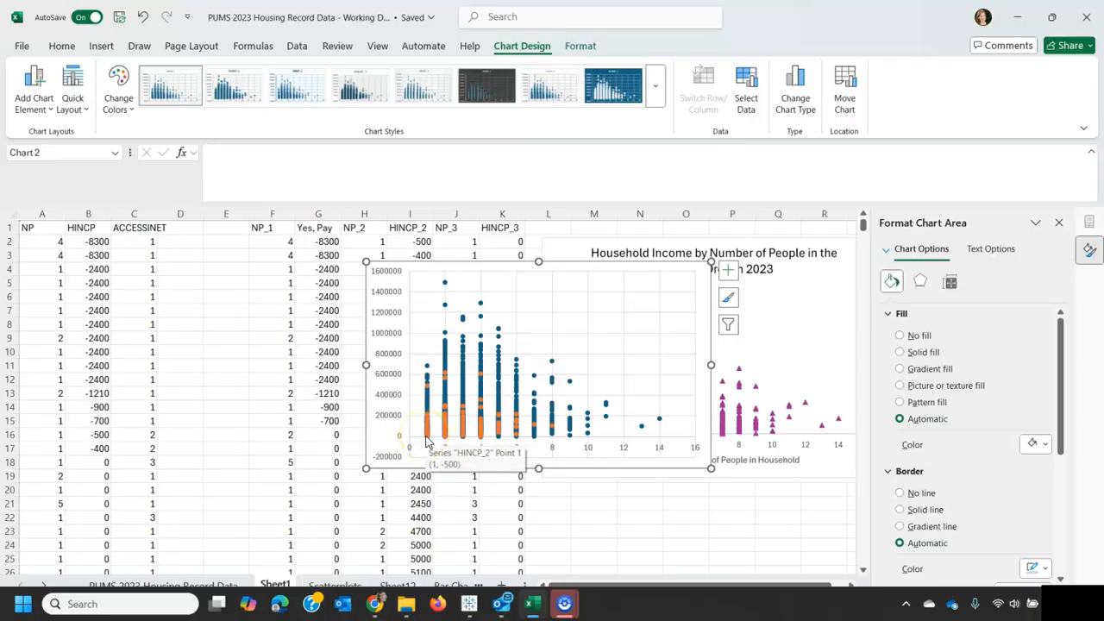
Step: Add a third data series to the chart, named from cell K1, with X values from J2:J702
left_click(747, 101)
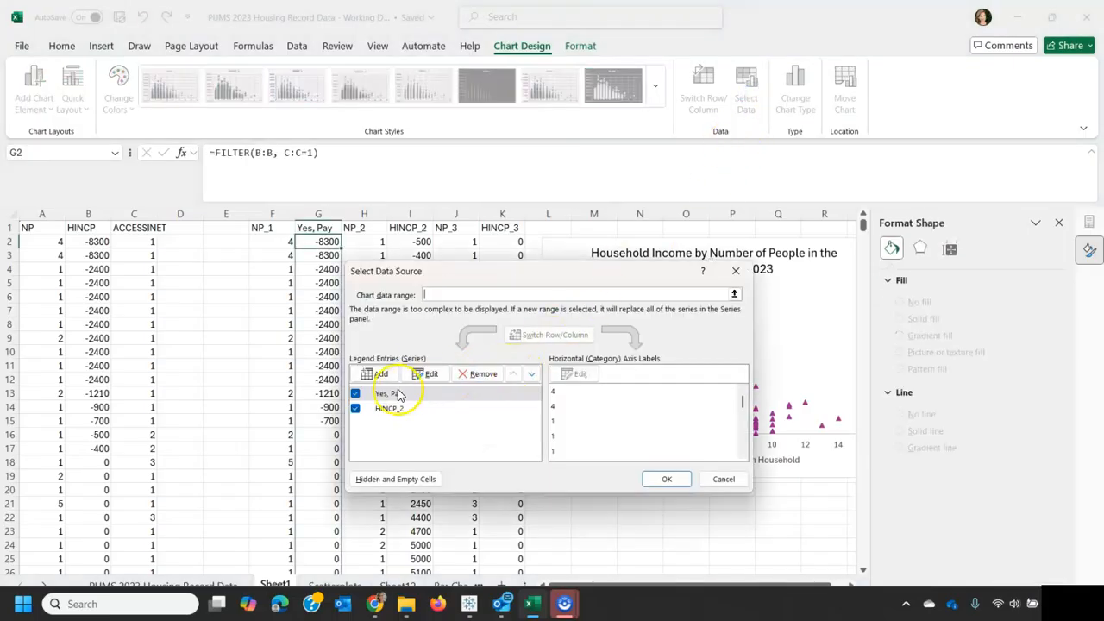
left_click(377, 373)
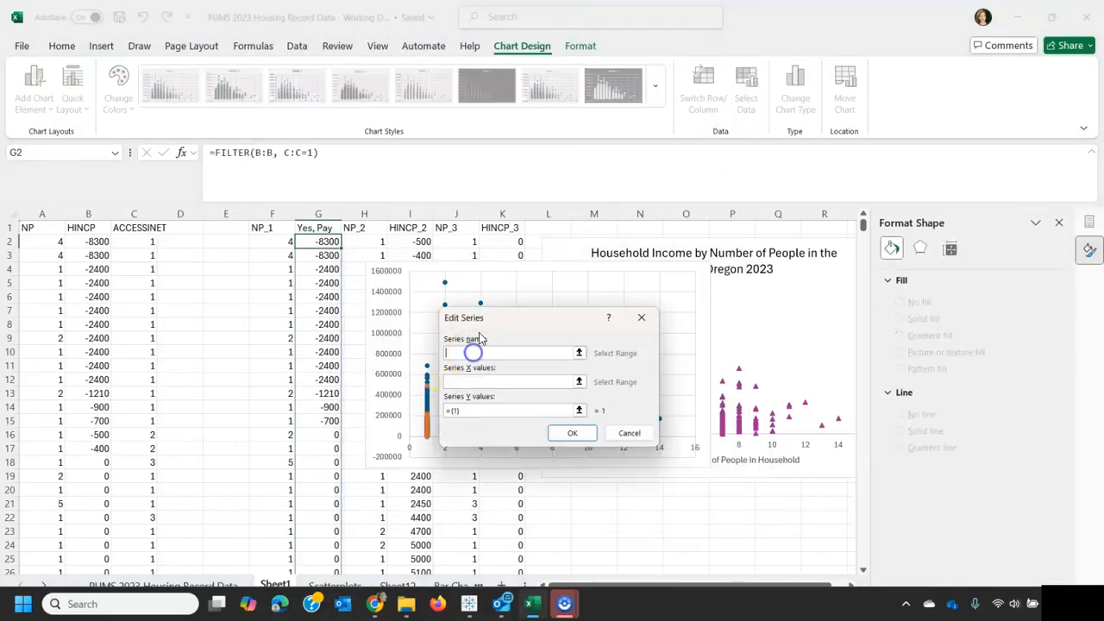
left_click(511, 225)
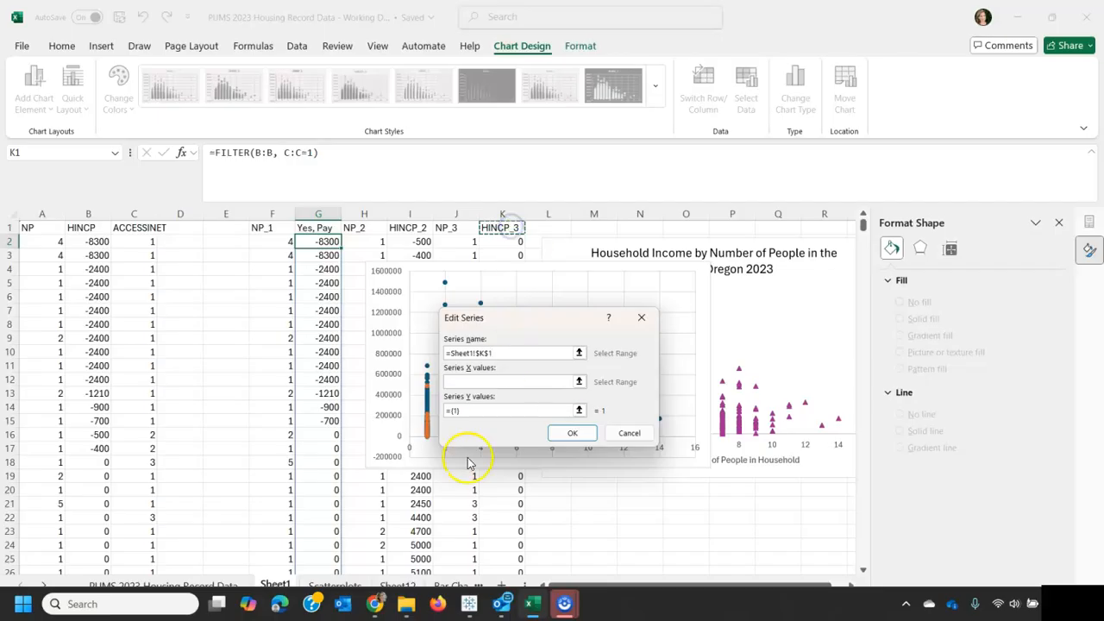
left_click(470, 381)
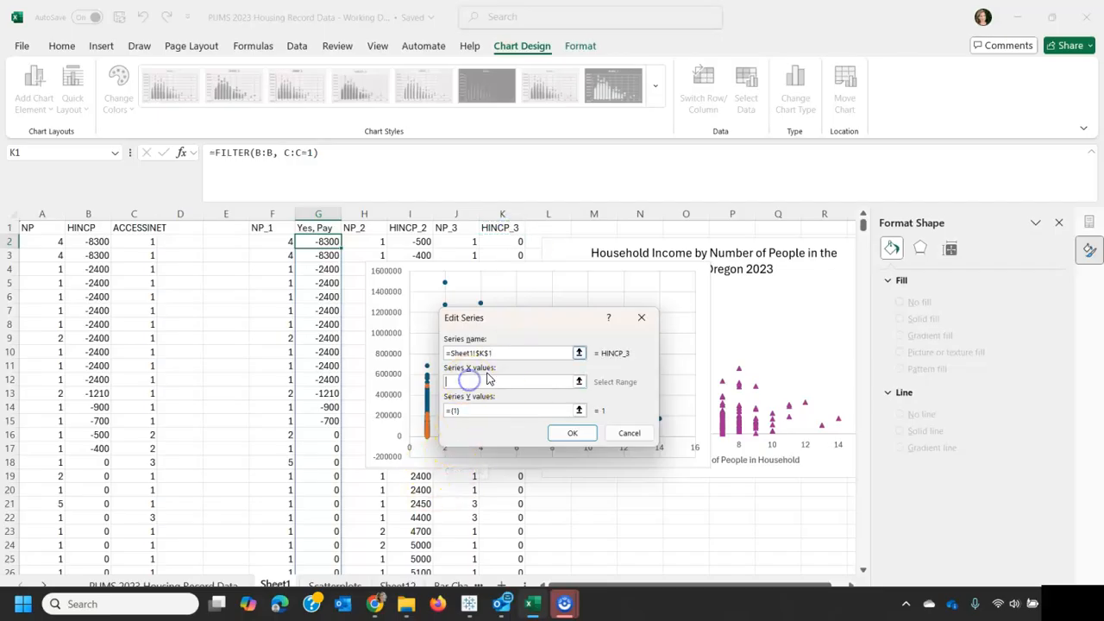
left_click(467, 241)
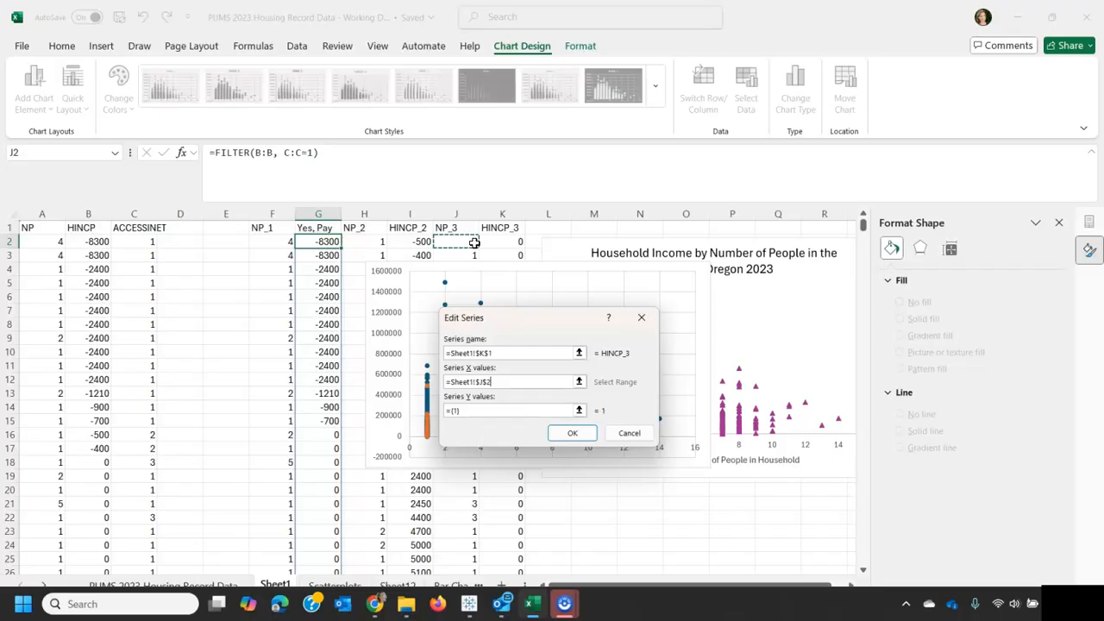
Step: Set the third series' Y values to K2:K702 and apply it to the chart
left_click(466, 411)
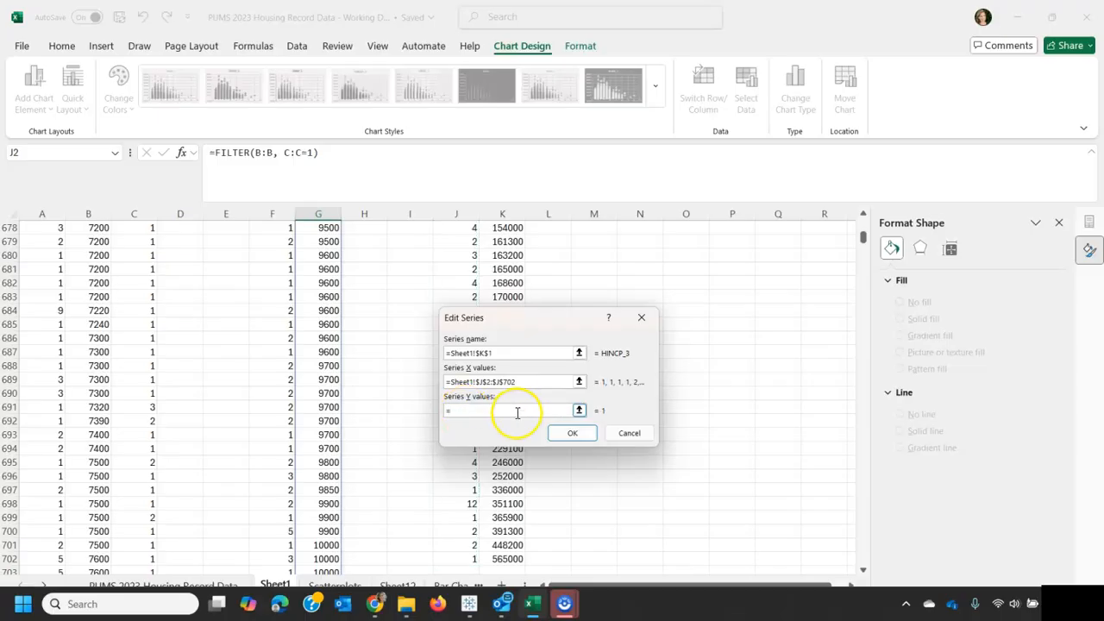
scroll(526, 411, "up", 20)
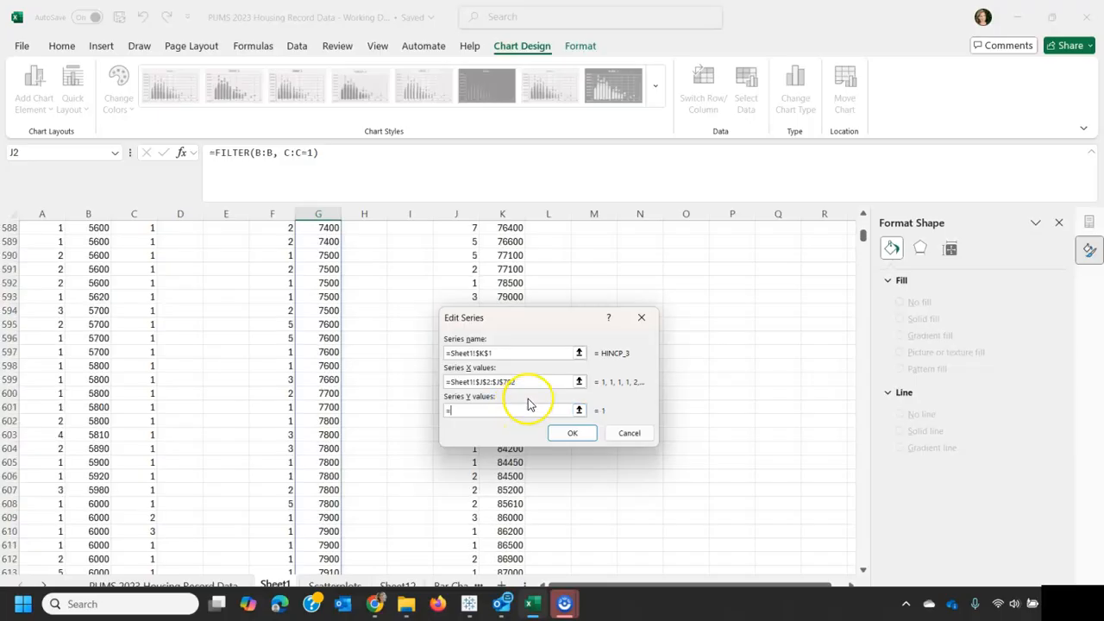
left_click_drag(862, 237, 860, 212)
left_click(516, 244)
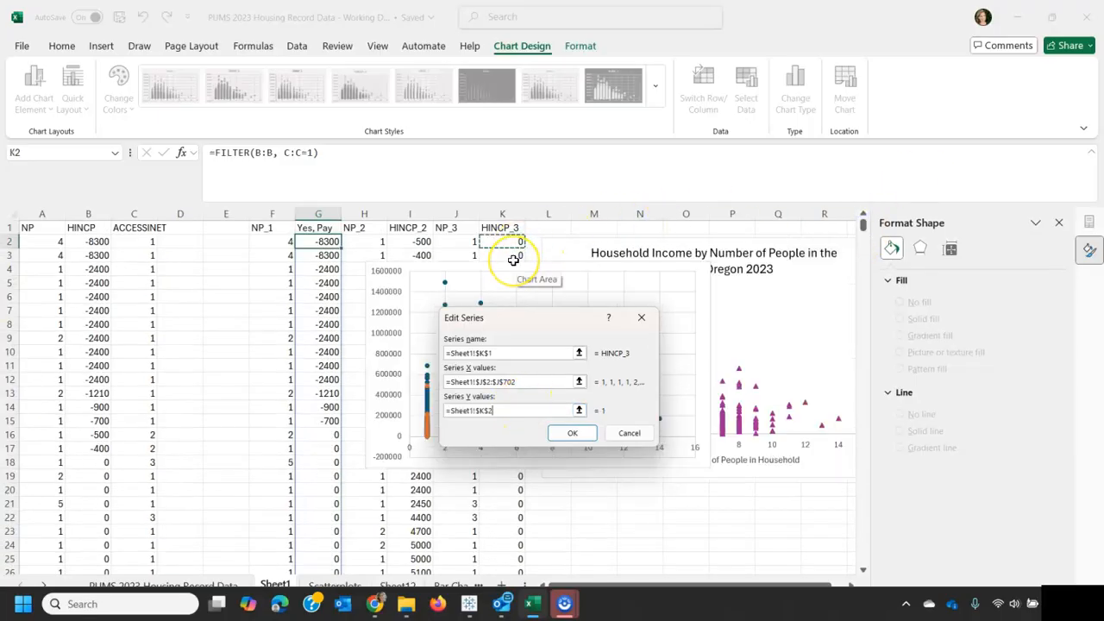
key("ctrl+shift+Down")
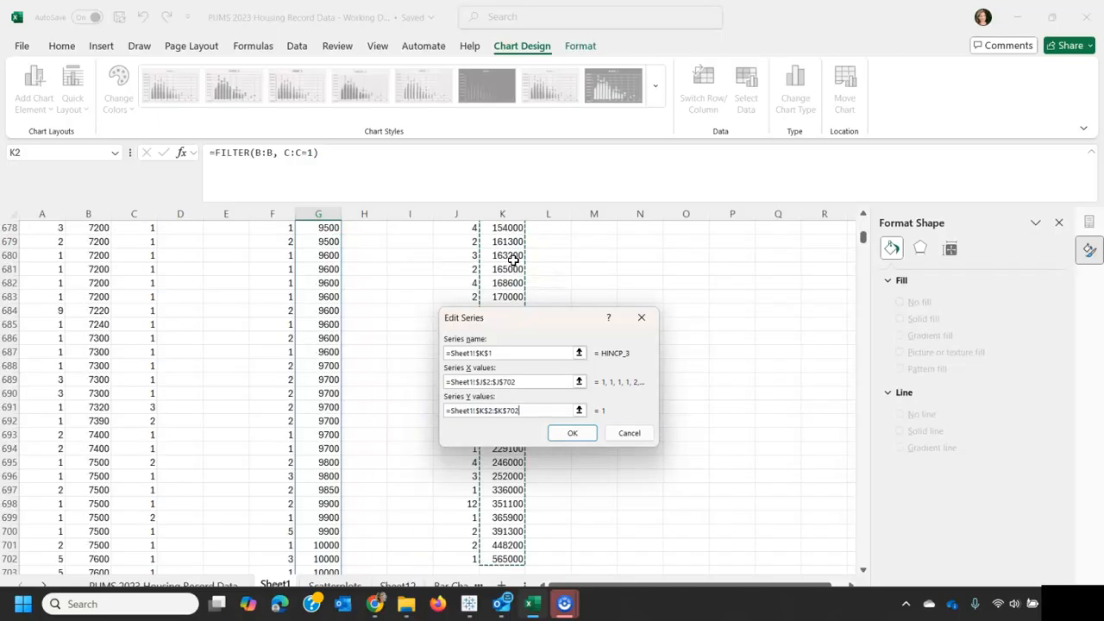
left_click(574, 434)
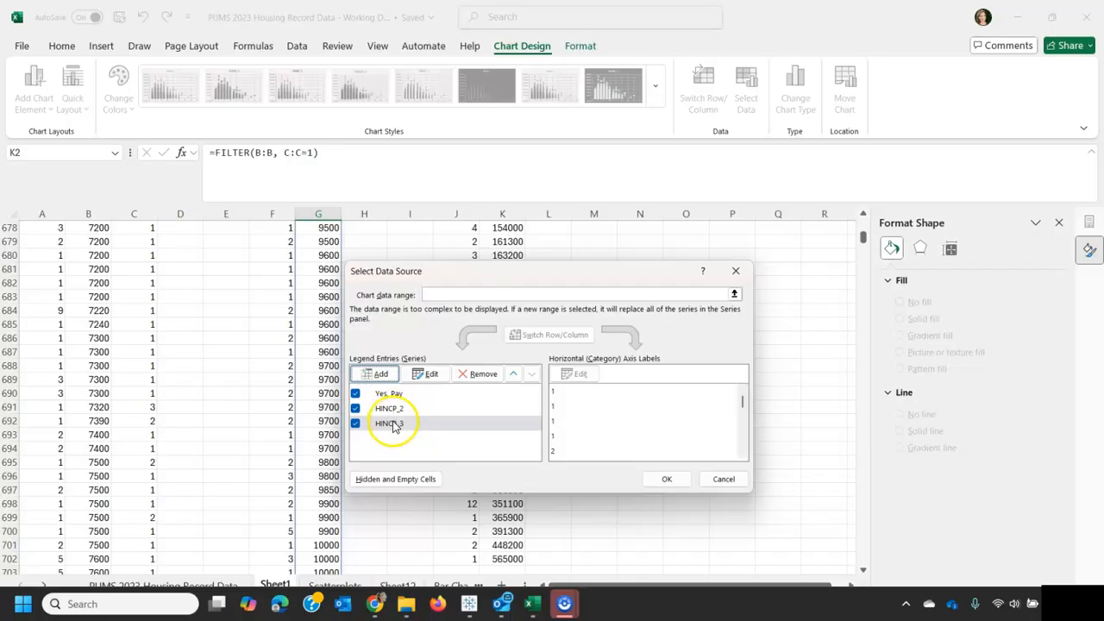
left_click(667, 476)
scroll(643, 433, "up", 15)
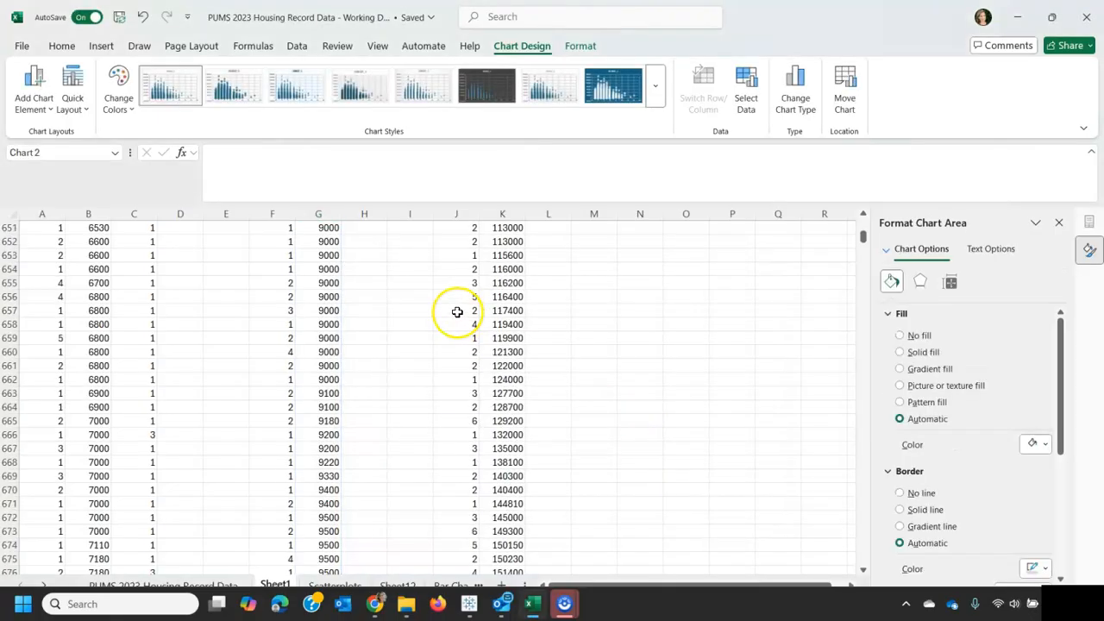
left_click_drag(866, 239, 862, 214)
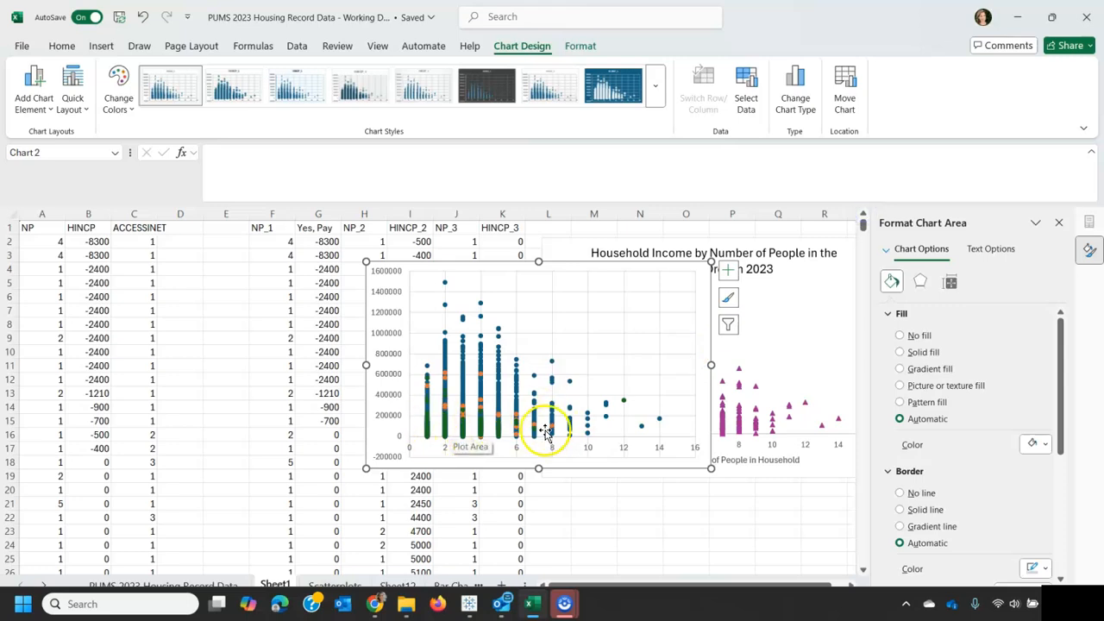
Step: Rename the header in cell I1 to "Yes, No Pay" and the one in K1 to "No Access" to name the other two series
left_click(409, 228)
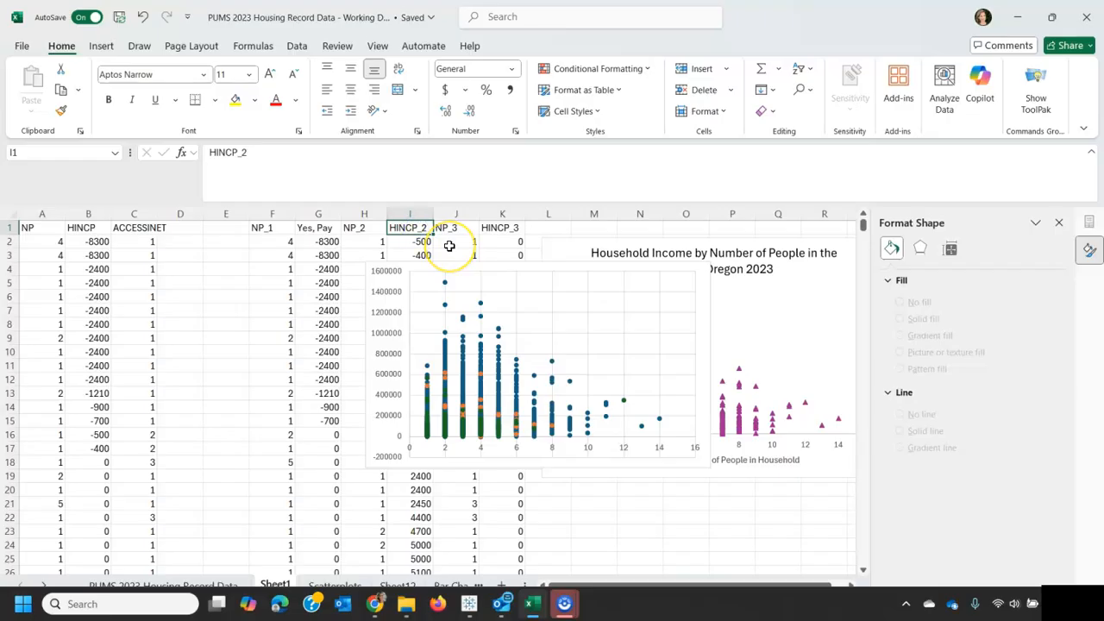
type("Yes, No Pay")
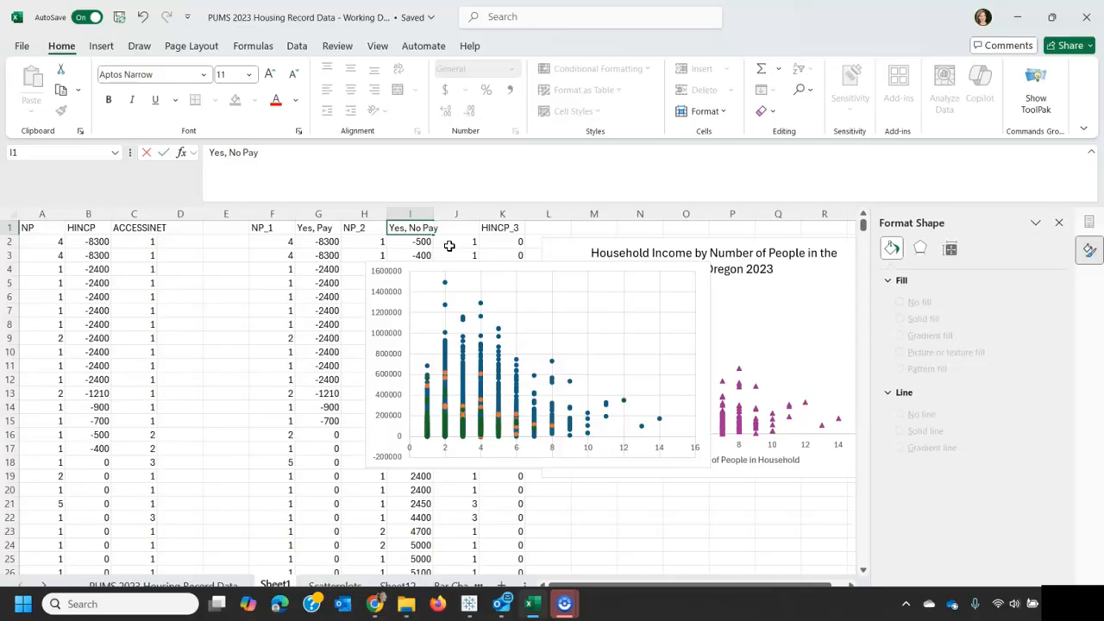
left_click(449, 246)
key("Up")
key("Right")
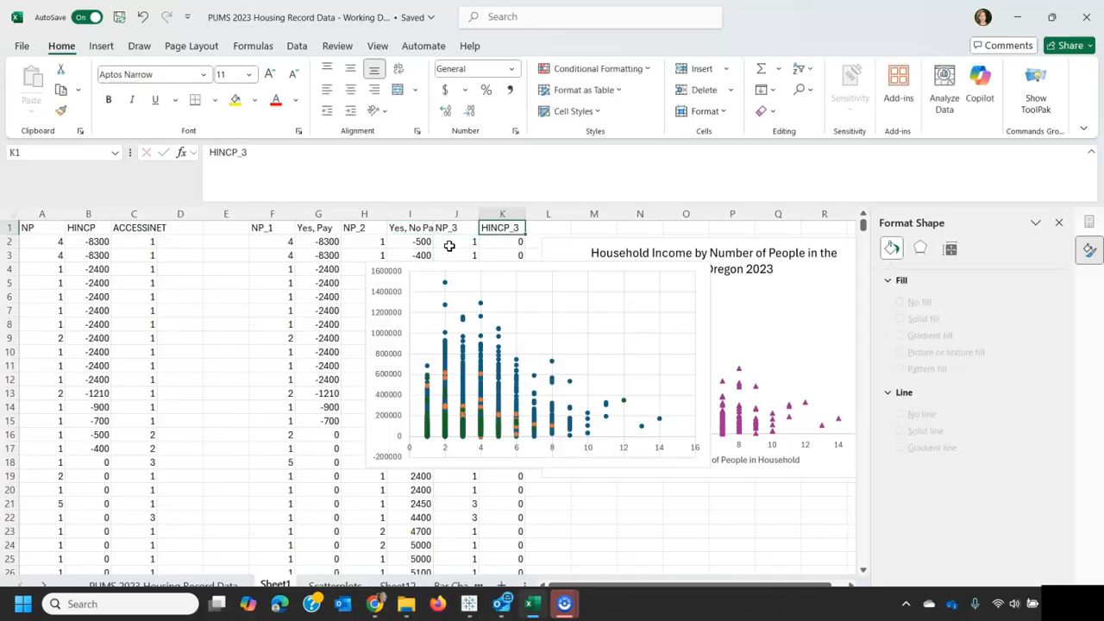
type("No Access")
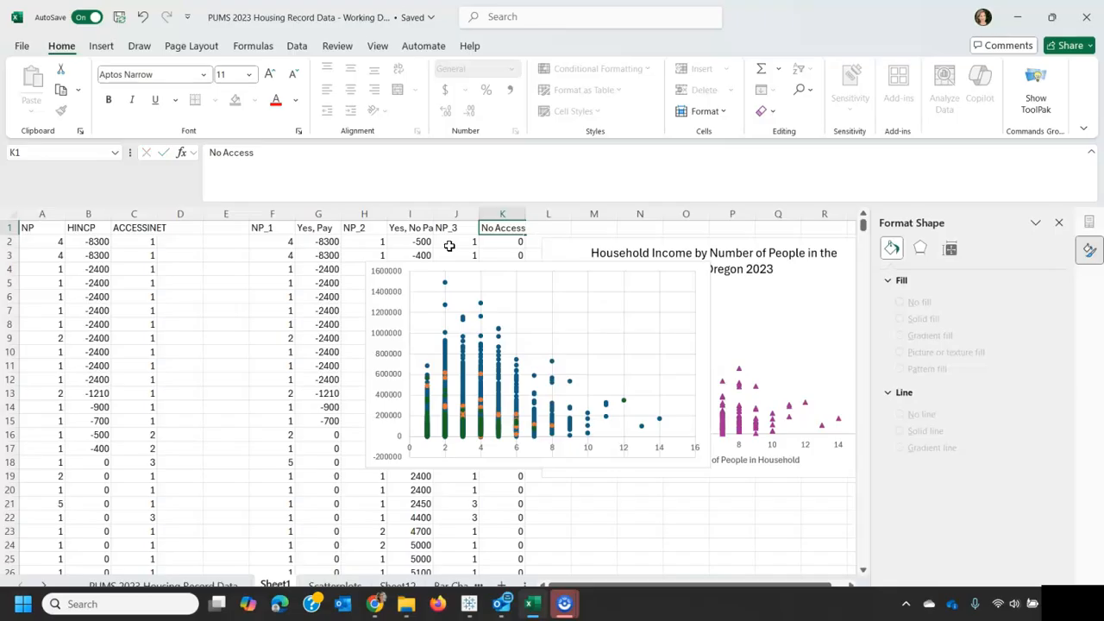
Step: Move the three-series chart clear of the older purple scatterplot and add a legend to the right of its plot
left_click_drag(437, 267, 227, 264)
left_click(509, 49)
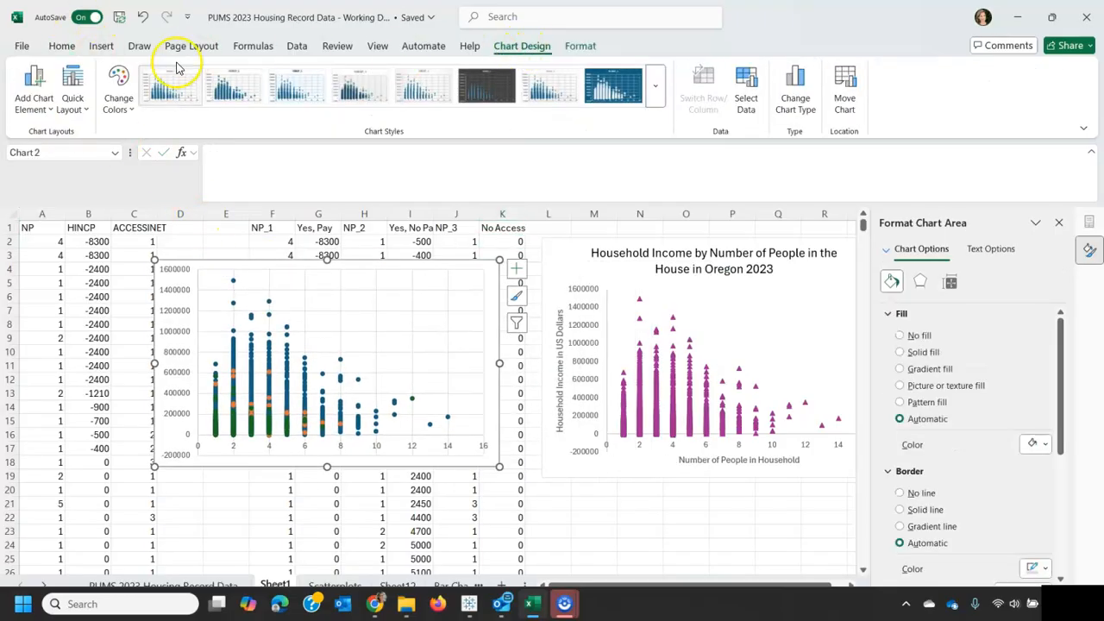
left_click(46, 117)
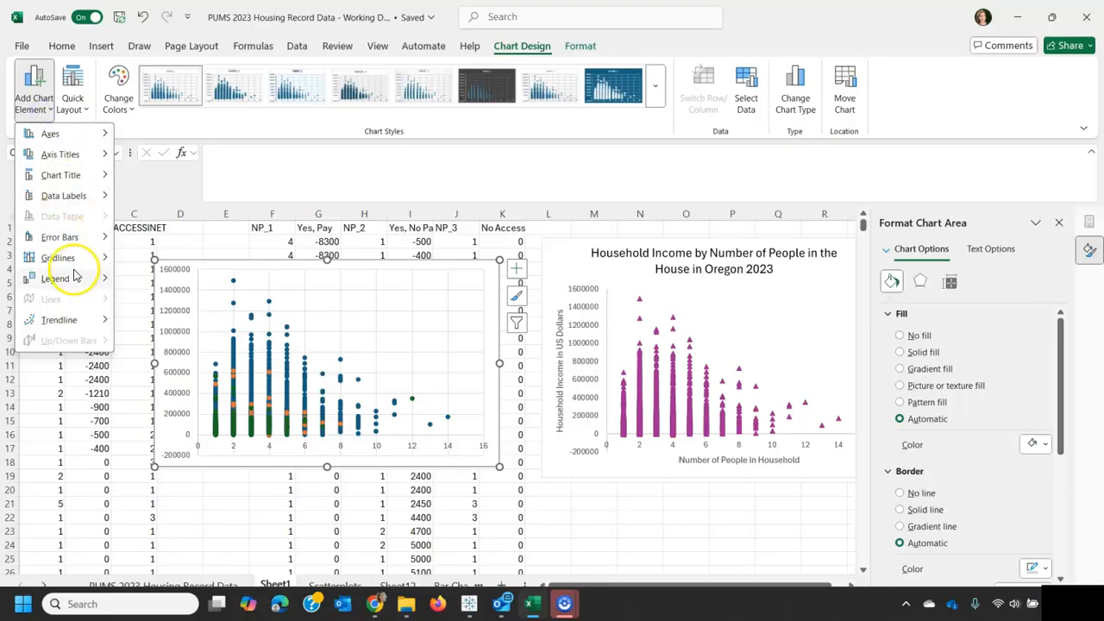
mouse_move(81, 279)
left_click(165, 322)
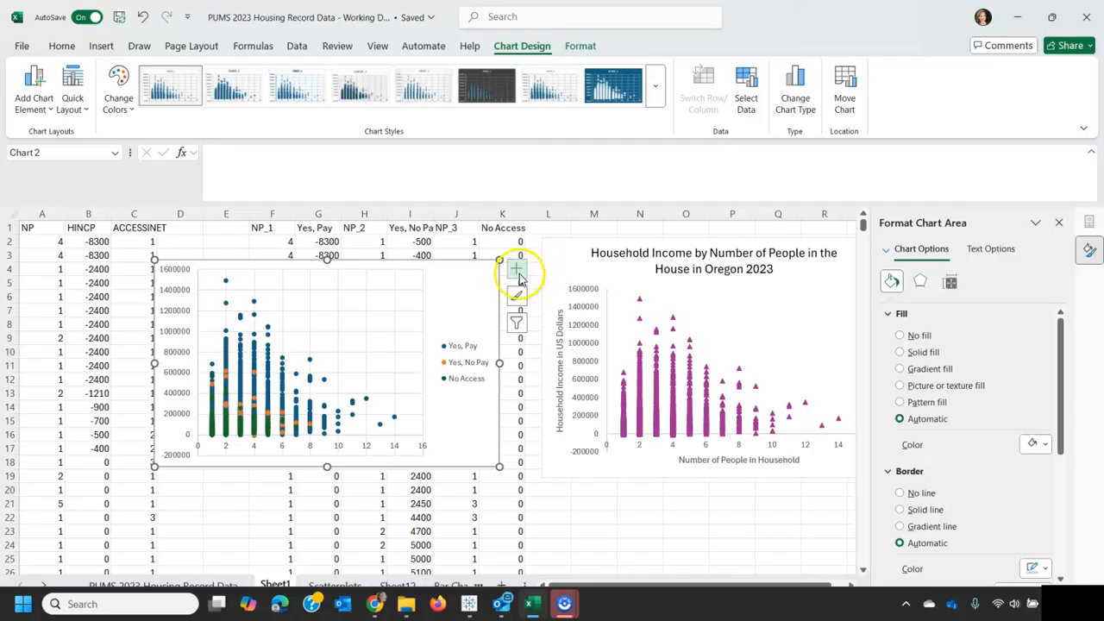
Step: Add a chart title above the three-series scatter chart
left_click(43, 99)
mouse_move(66, 137)
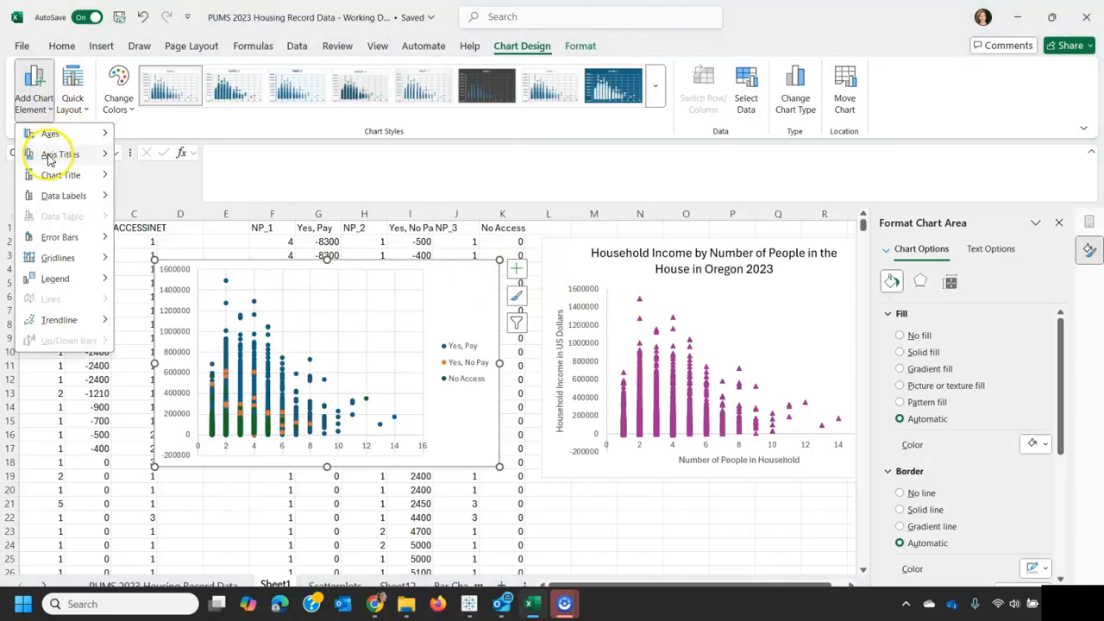
mouse_move(63, 178)
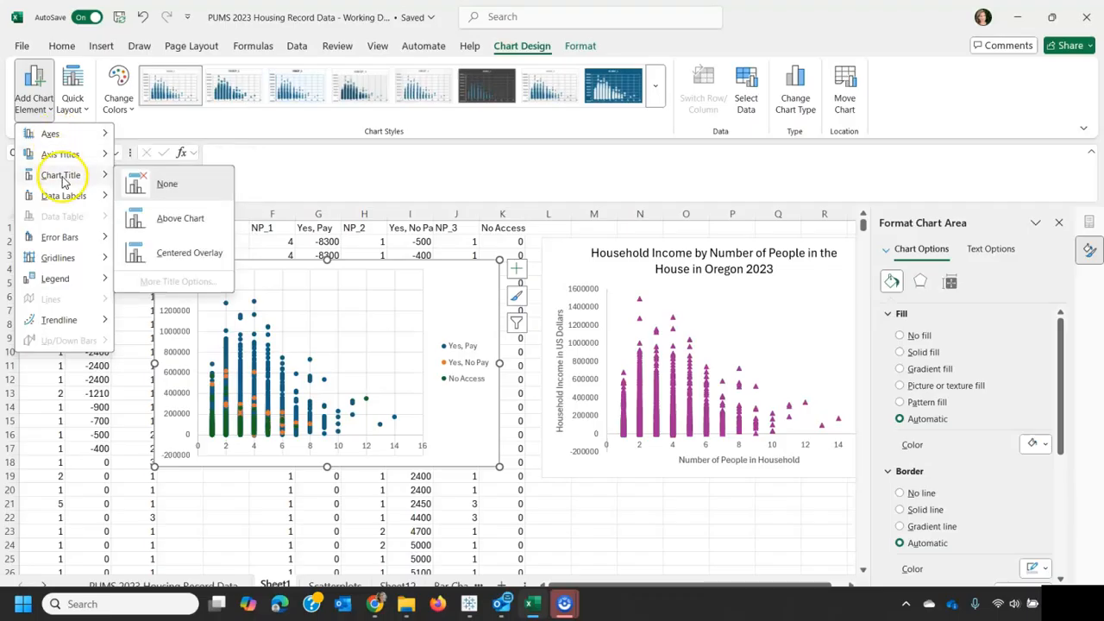
left_click(173, 219)
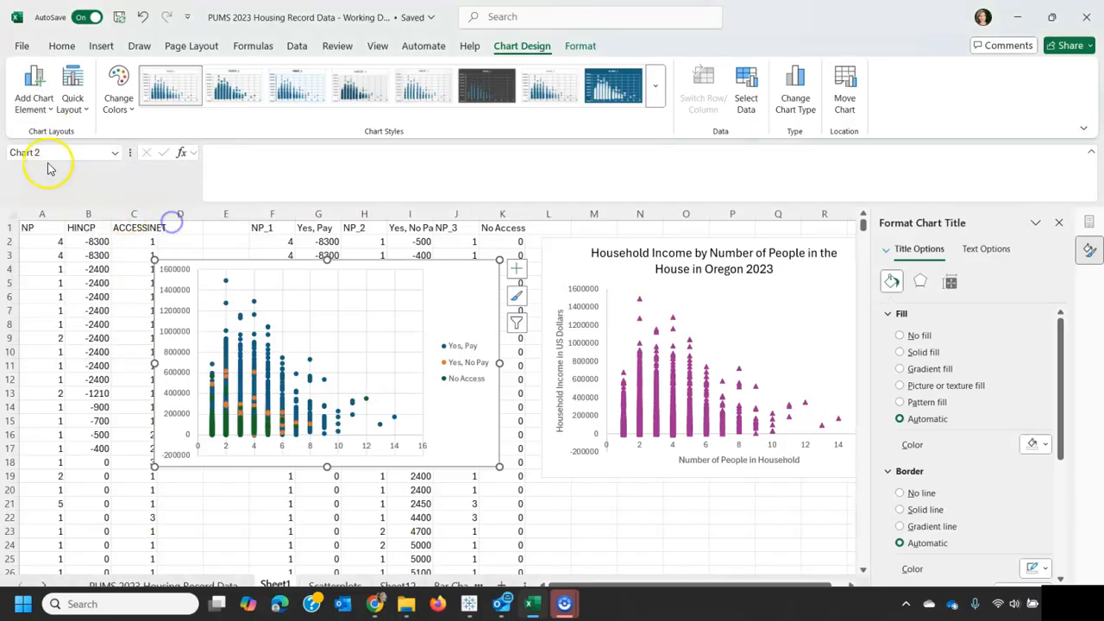
Step: Add primary horizontal and primary vertical axis titles to the three-series scatter chart
left_click(36, 97)
mouse_move(83, 162)
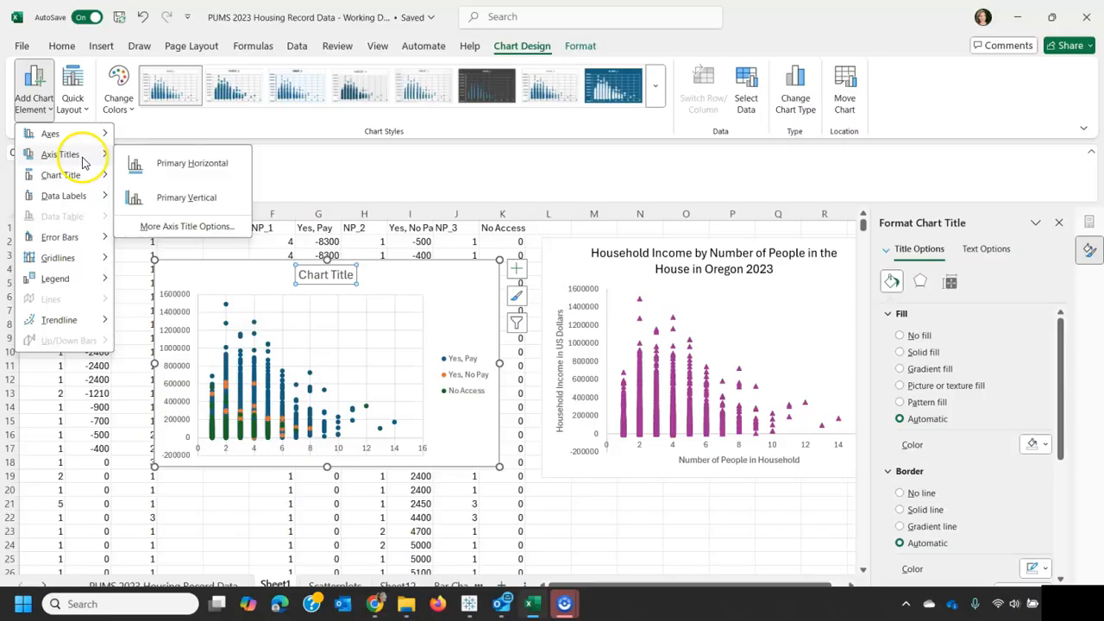
left_click(186, 163)
left_click(36, 99)
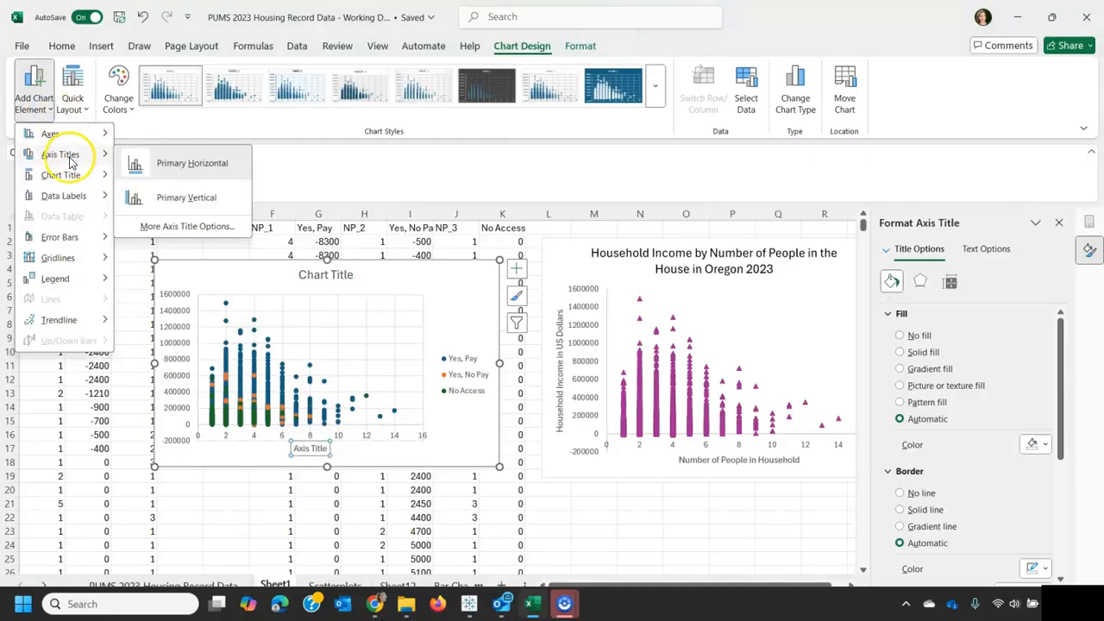
left_click(166, 194)
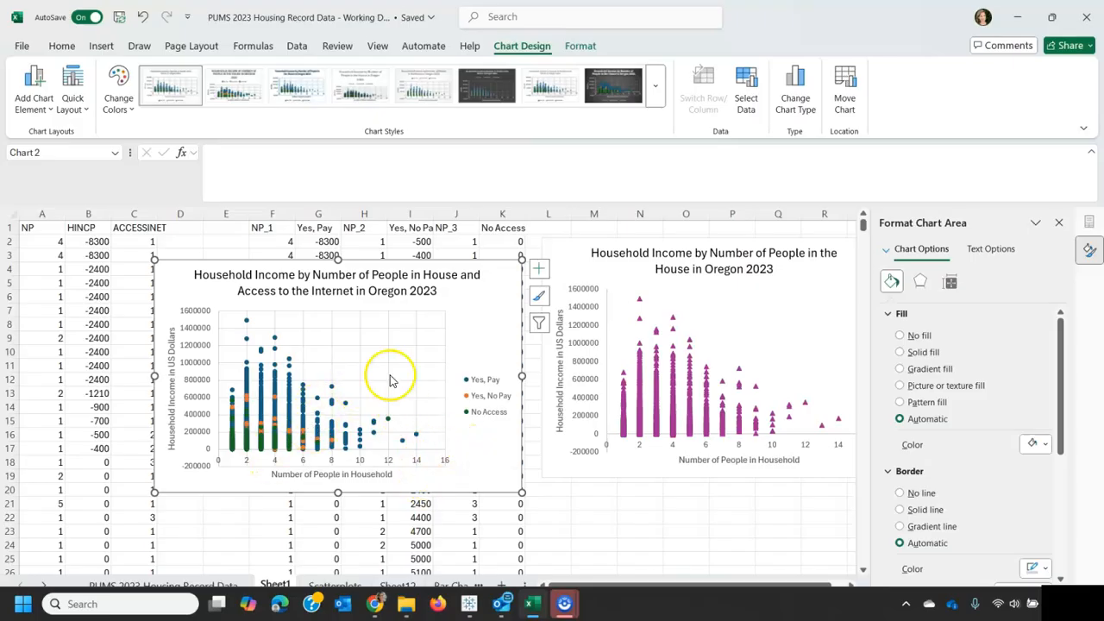
Step: Exclude the "Yes, Pay" and "Yes, No Pay" series from the chart's data source so only "No Access" is plotted
left_click(747, 102)
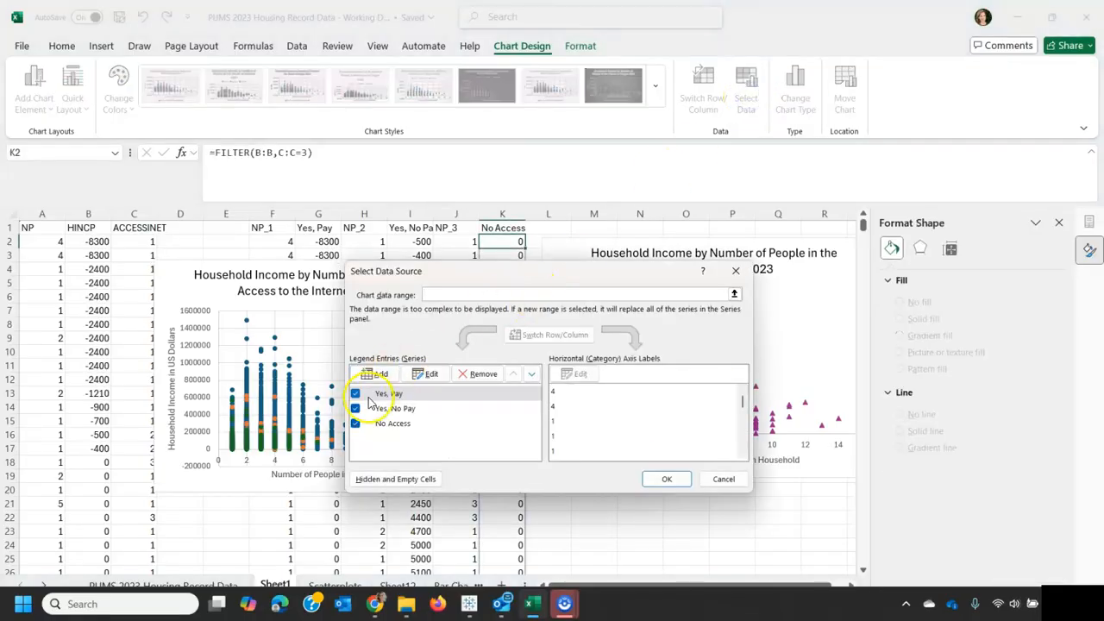
left_click(355, 408)
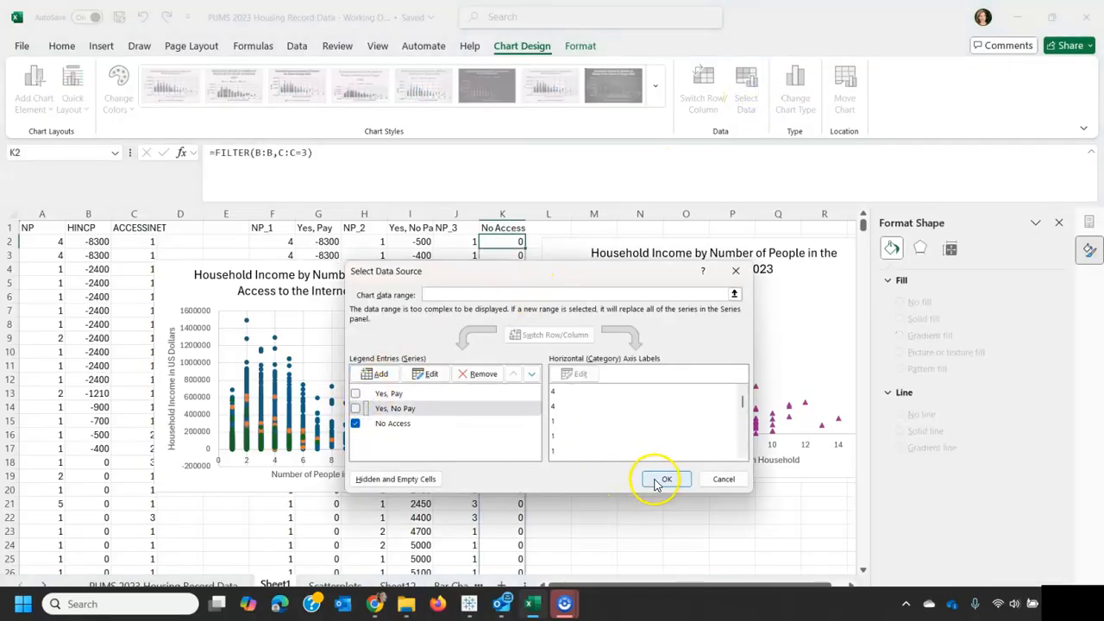
left_click(658, 478)
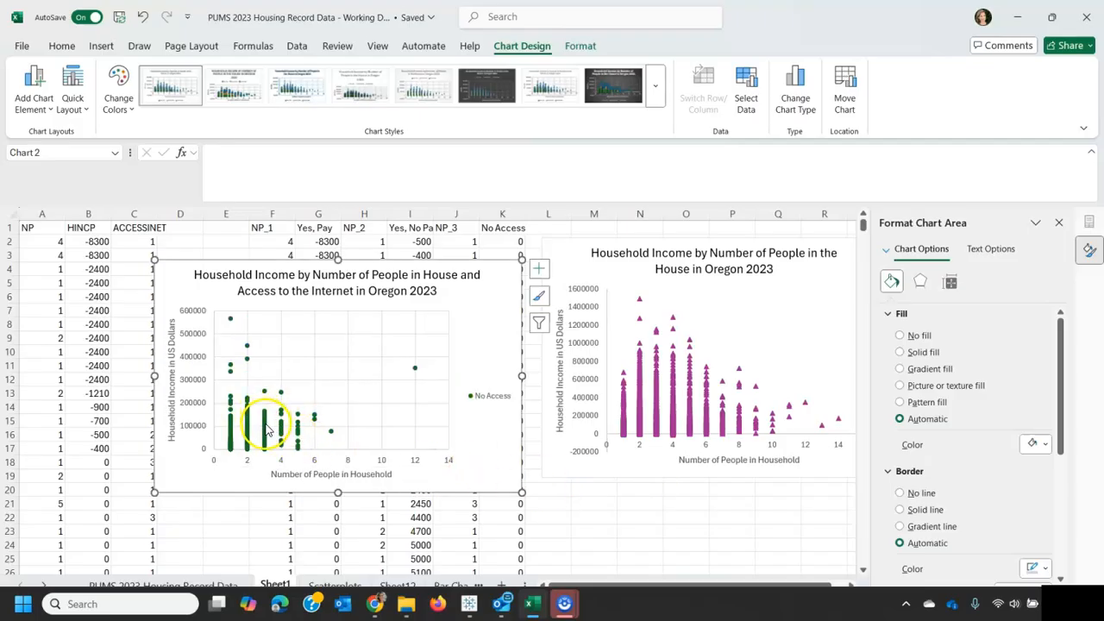
Step: Change the "No Access" series markers to the built-in triangle type
left_click(265, 421)
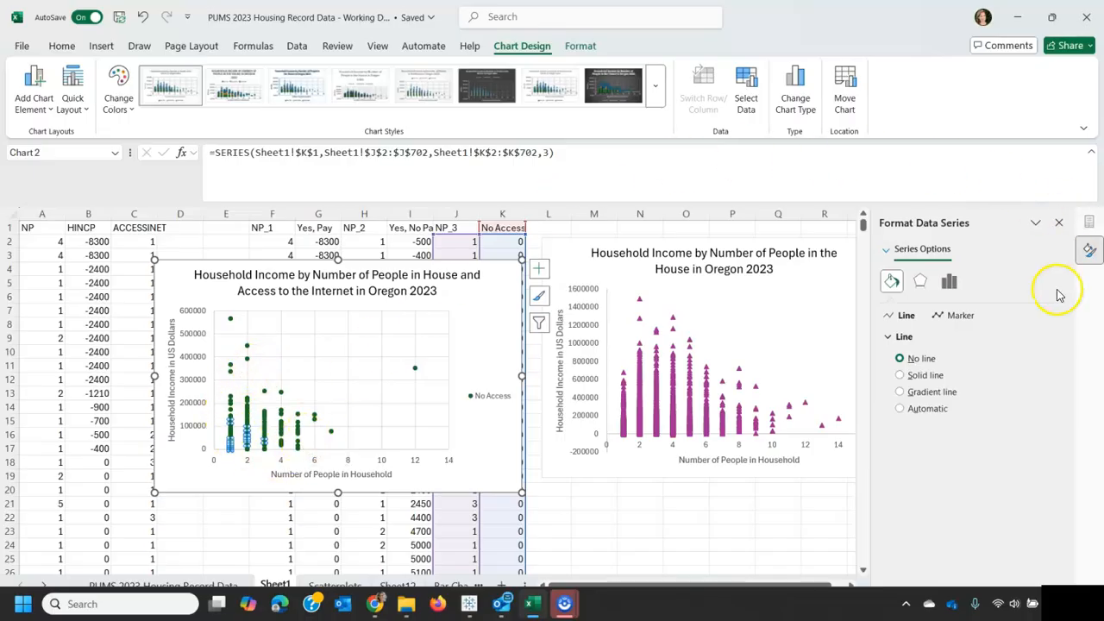
left_click(946, 315)
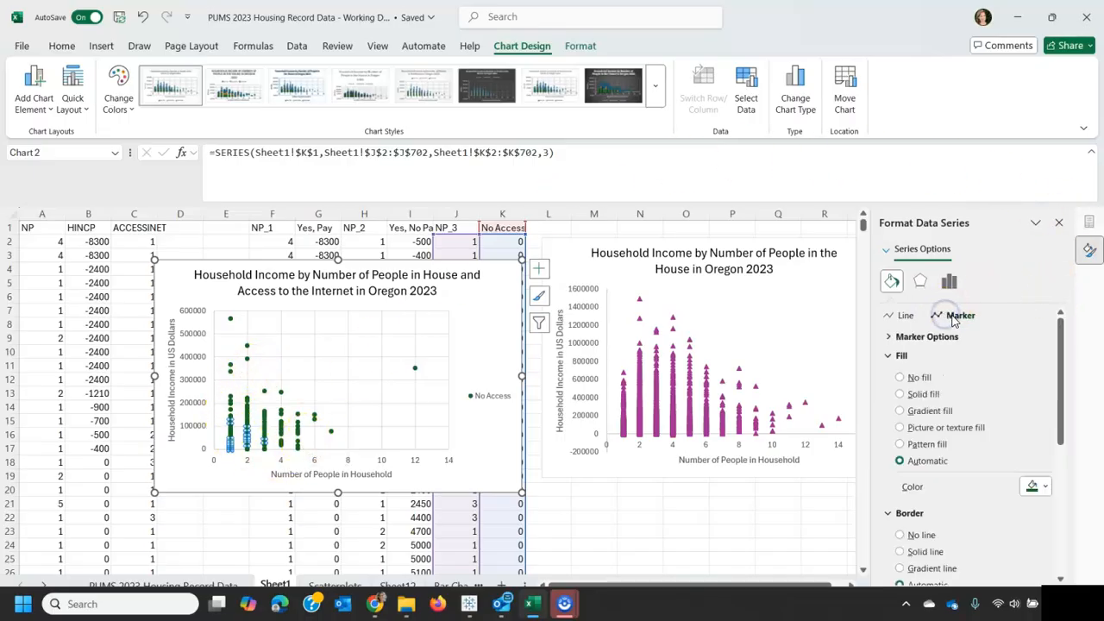
left_click(924, 338)
left_click(922, 392)
left_click(955, 410)
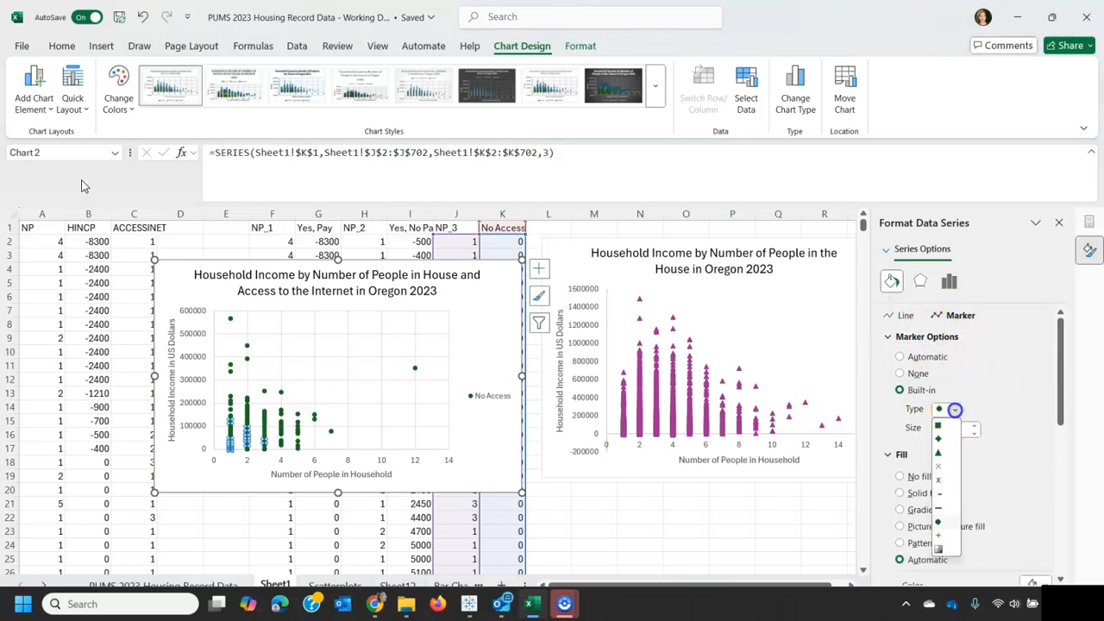
left_click(939, 454)
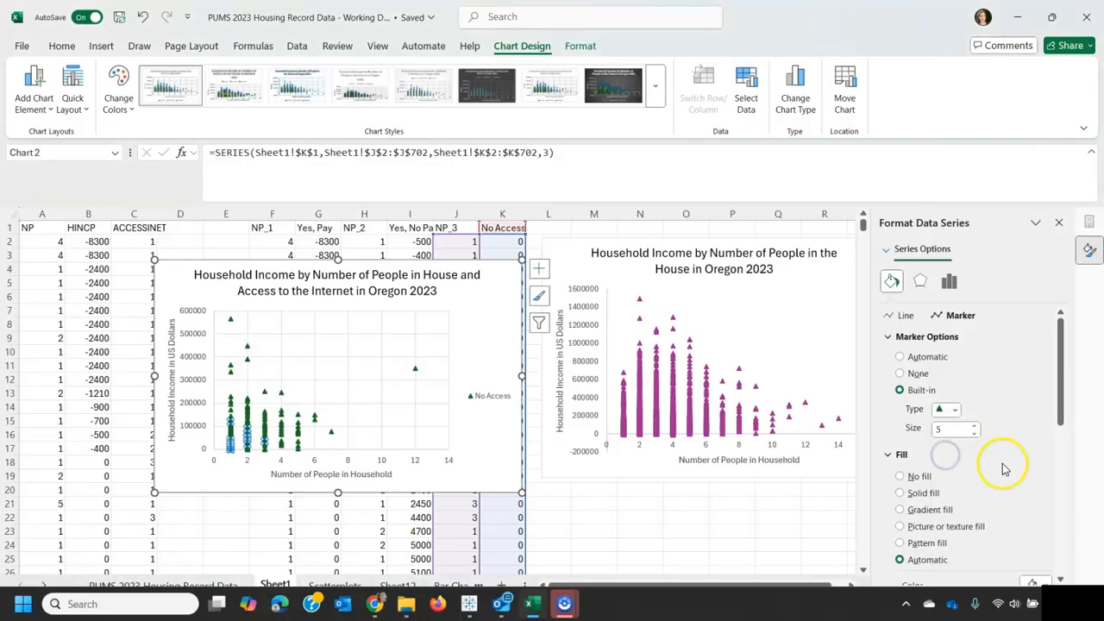
Step: Give the "No Access" triangle markers a solid gold fill
scroll(1000, 458, "down", 3)
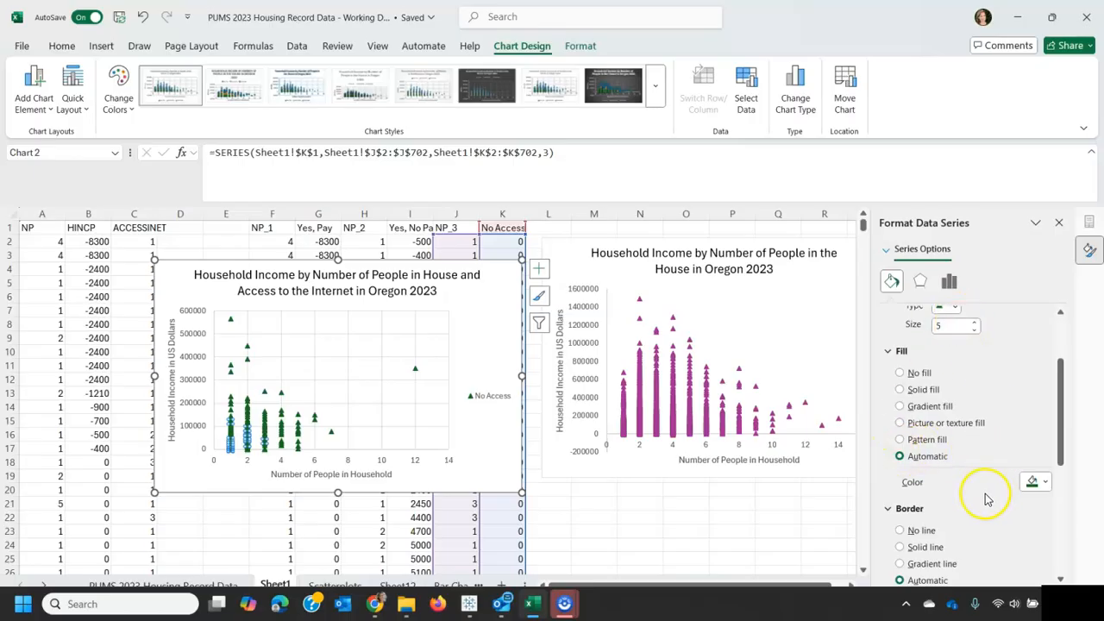
scroll(991, 475, "up", 2)
left_click(899, 458)
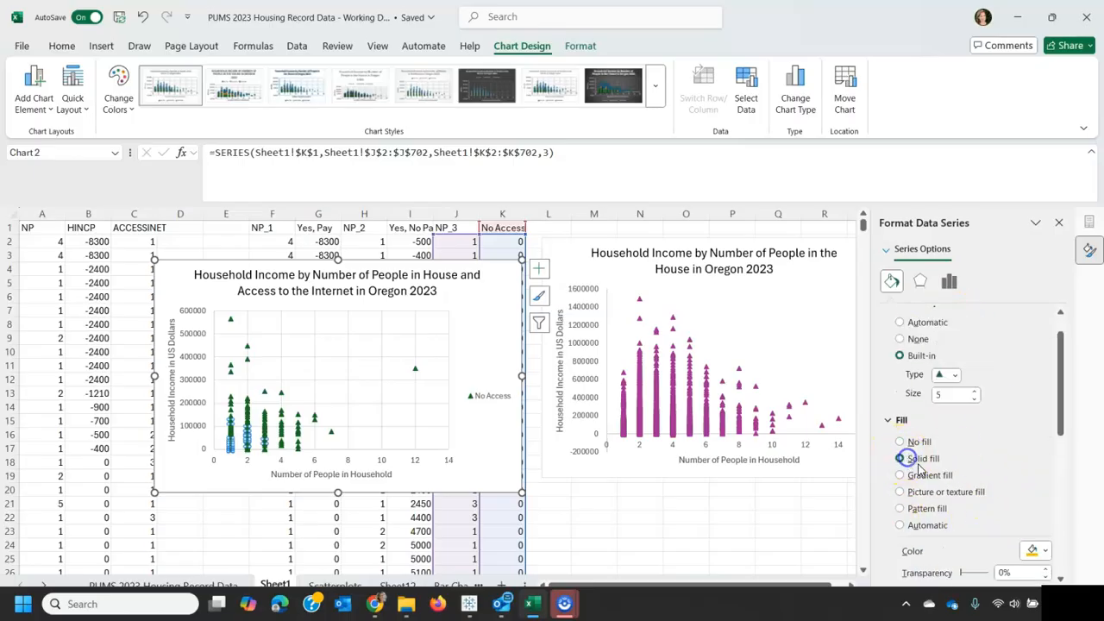
left_click(1039, 550)
left_click(1032, 551)
left_click(957, 505)
Step: Set the border of the "No Access" markers to a solid gold line
scroll(1023, 480, "down", 1)
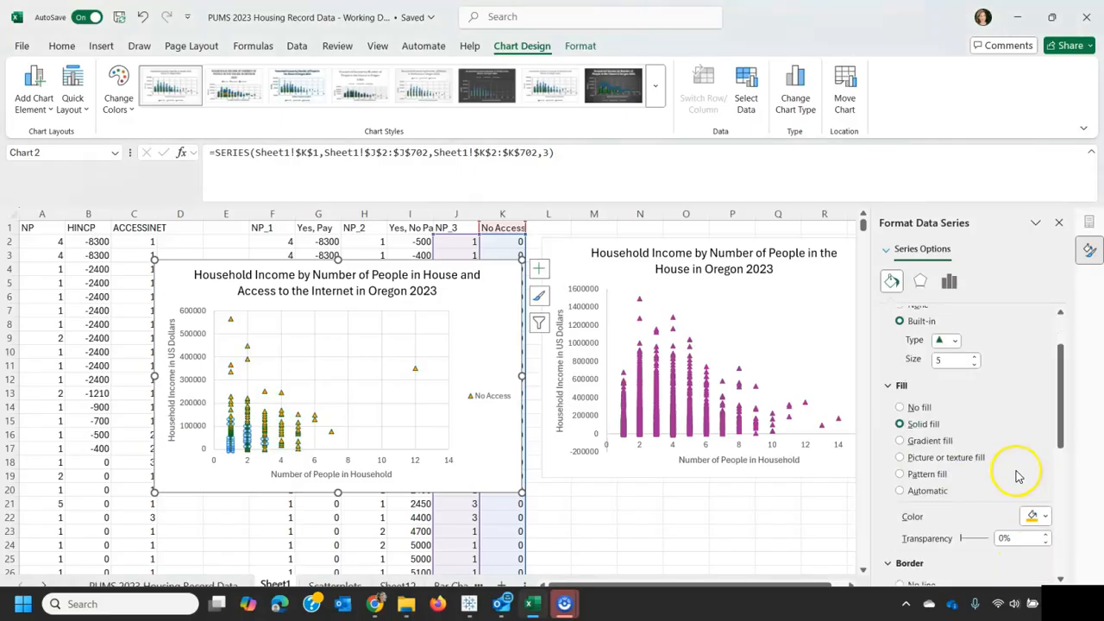
scroll(989, 482, "down", 1)
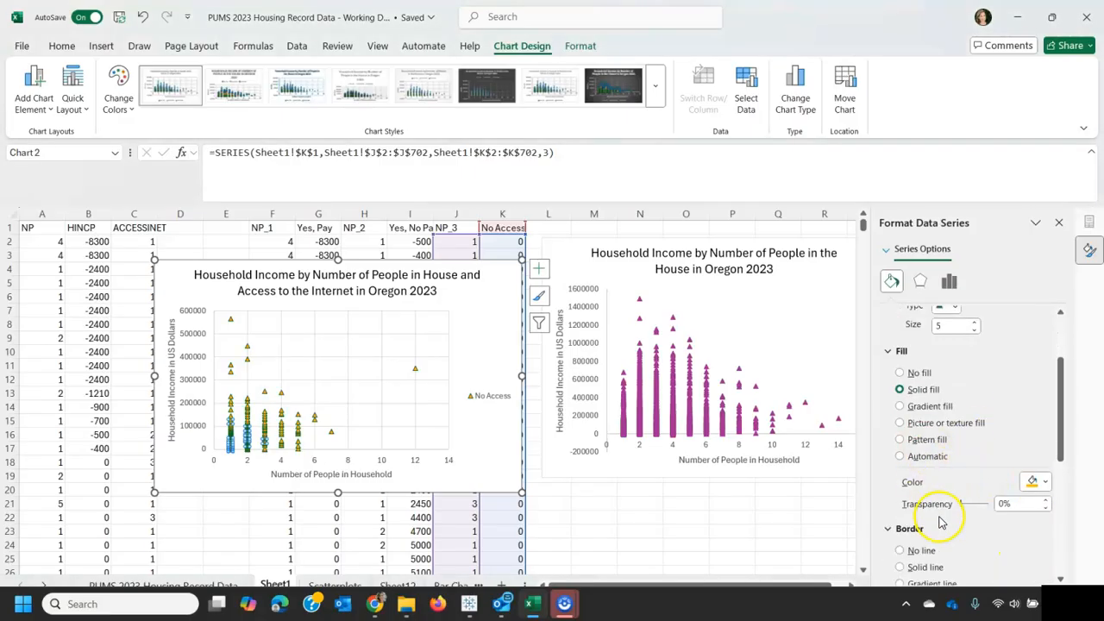
scroll(940, 521, "down", 2)
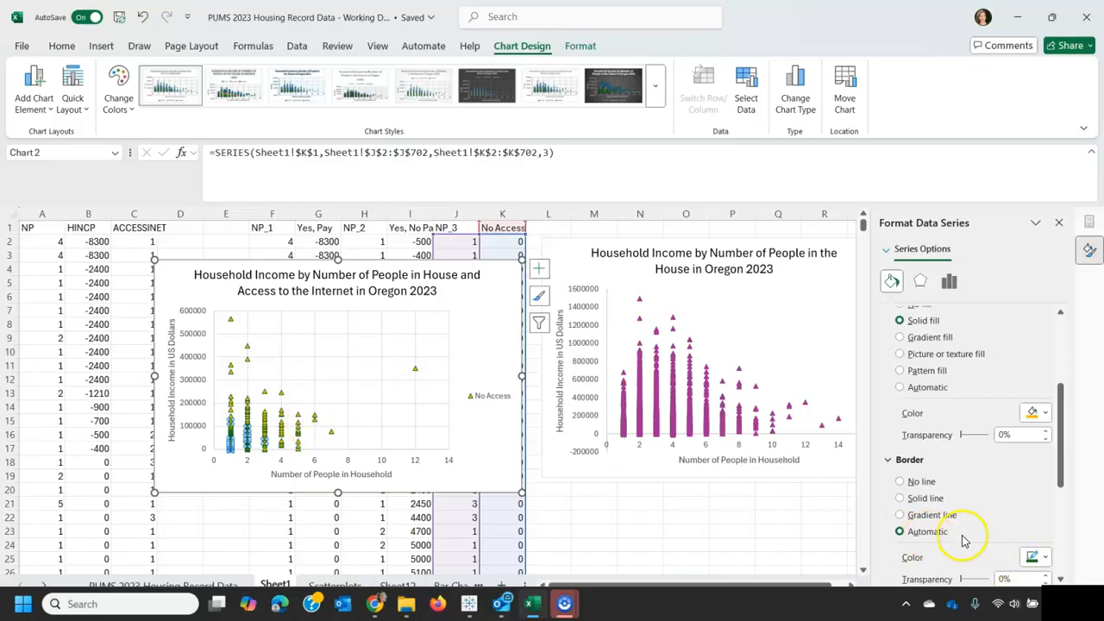
left_click(916, 503)
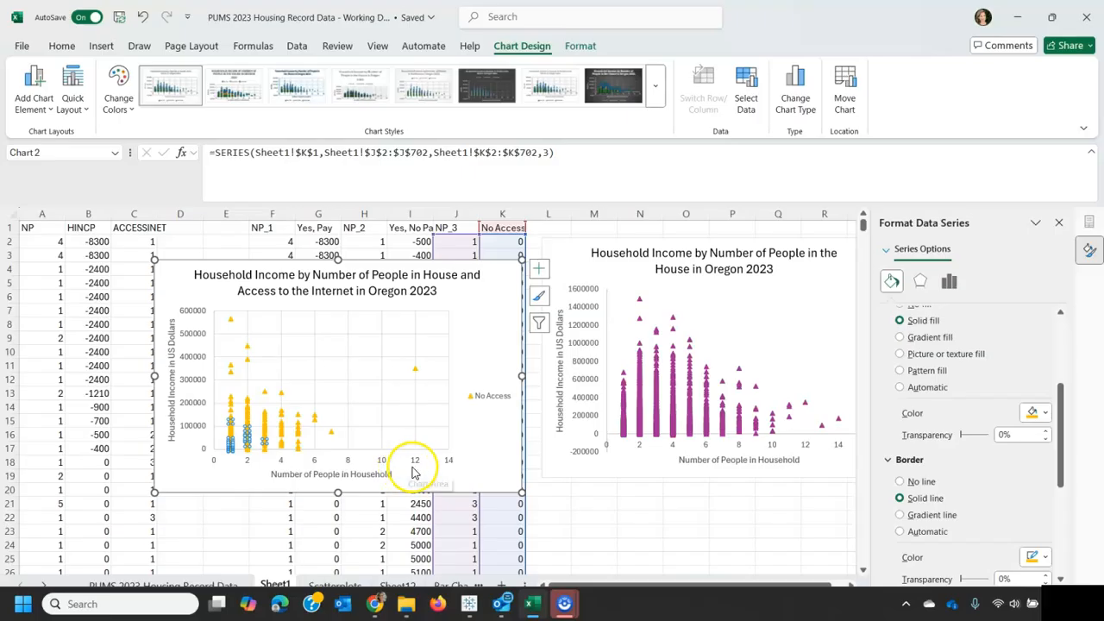
Step: Include the "Yes, Pay" and "Yes, No Pay" series in the chart again alongside "No Access"
left_click(747, 95)
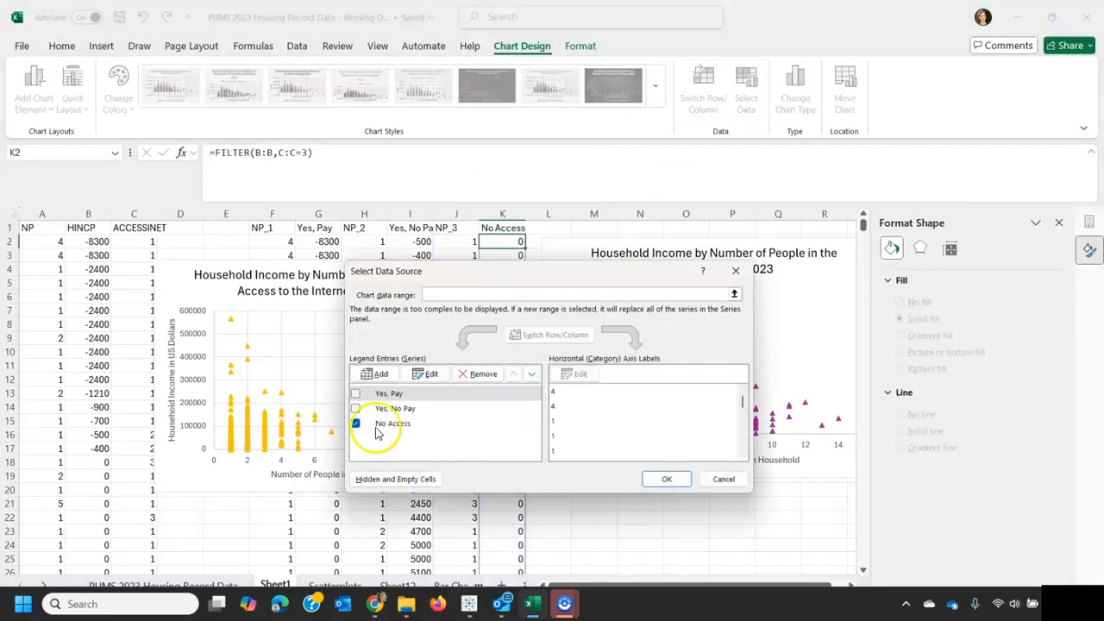
left_click(384, 412)
left_click(355, 394)
left_click(355, 408)
left_click(673, 480)
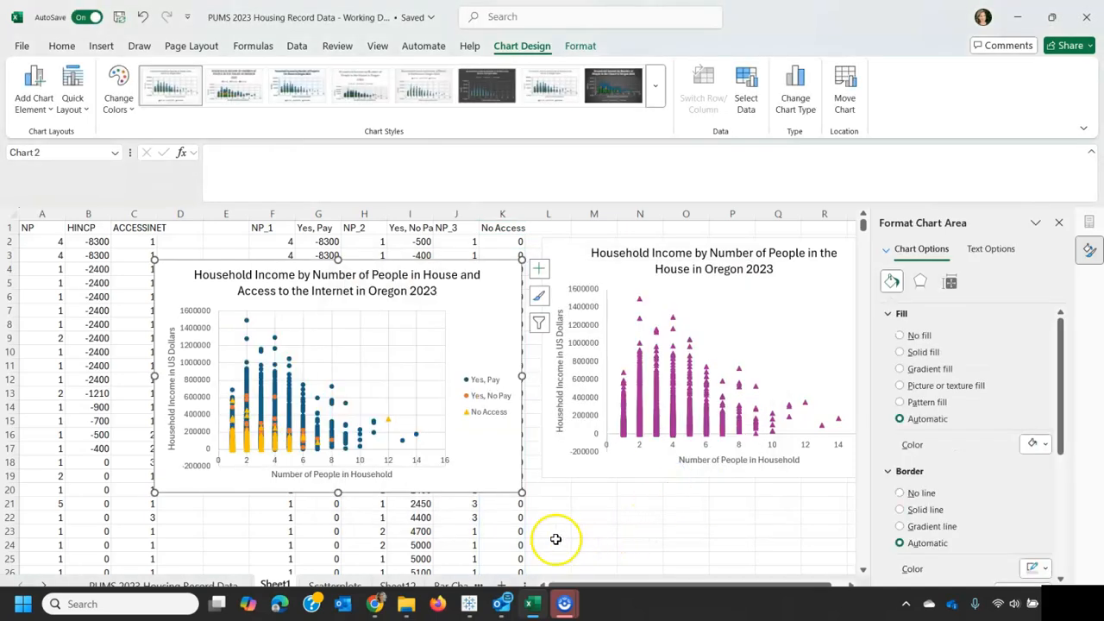